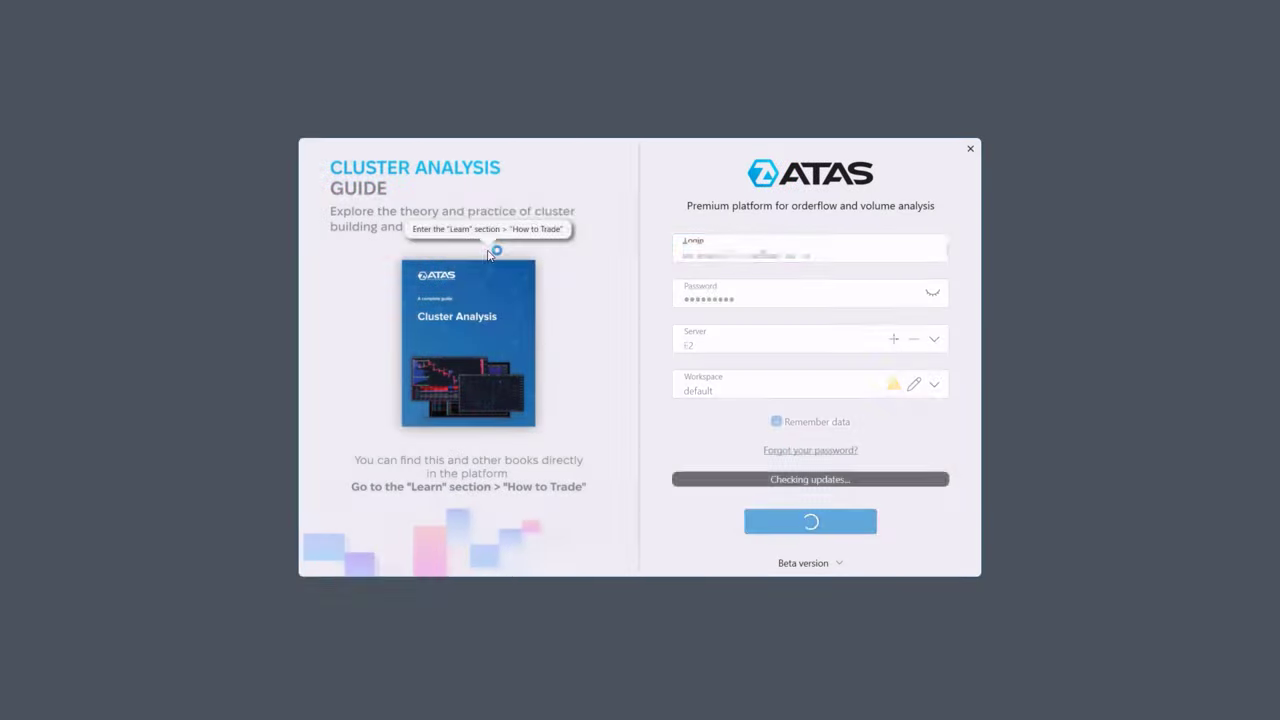
Connect to the data server, then draw a range volume profile over a block of sessions
{"action": "left_click", "coordinate": [810, 521]}
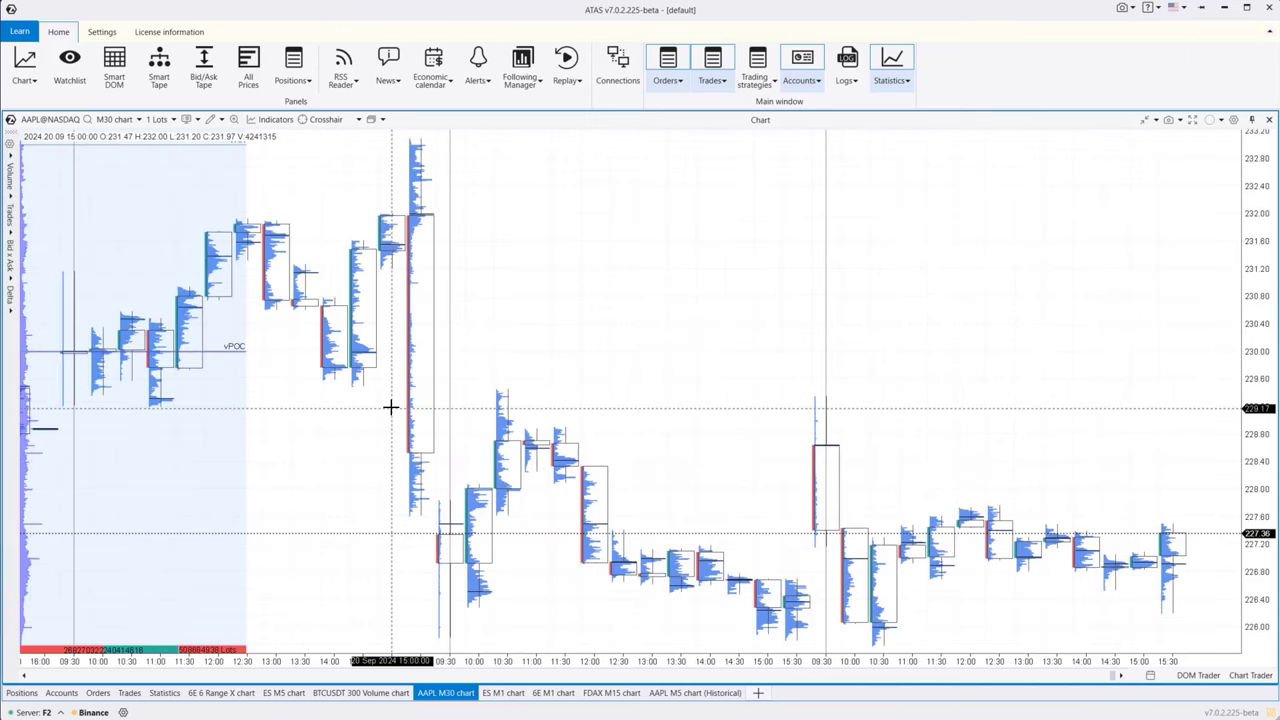
{"action": "mouse_move", "coordinate": [357, 180]}
{"action": "left_mouse_down"}
{"action": "mouse_move", "coordinate": [543, 620]}
{"action": "mouse_move", "coordinate": [600, 594]}
{"action": "left_mouse_up"}
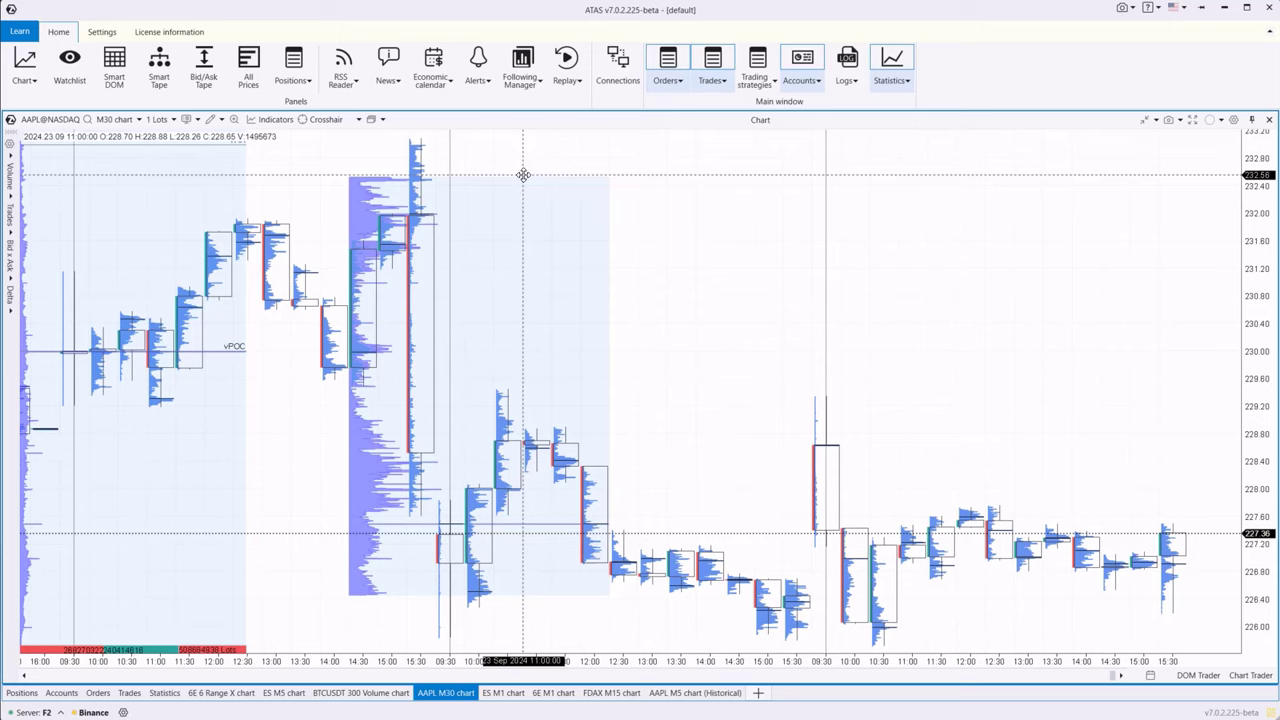
{"action": "mouse_move", "coordinate": [523, 177]}
{"action": "left_mouse_down"}
{"action": "mouse_move", "coordinate": [563, 188]}
{"action": "mouse_move", "coordinate": [557, 220]}
{"action": "mouse_move", "coordinate": [330, 155]}
{"action": "left_mouse_up"}
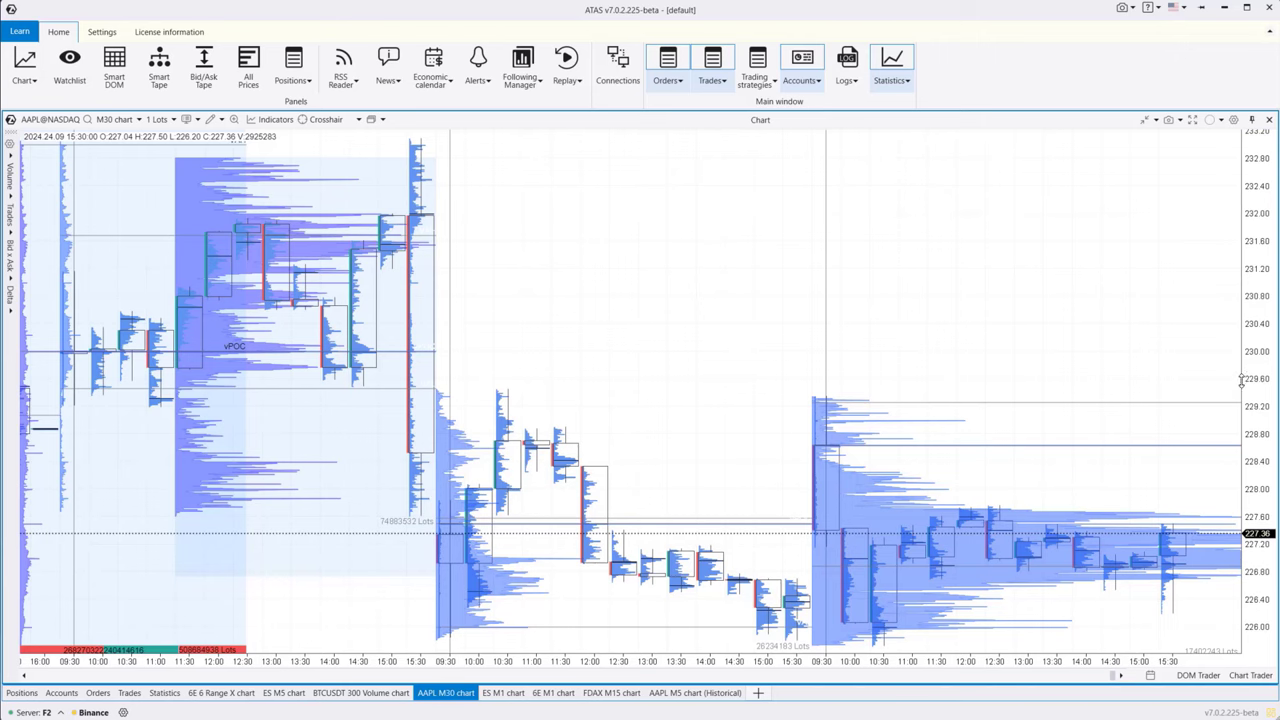
{"action": "left_click_drag", "start_coordinate": [1241, 380], "coordinate": [1205, 236]}
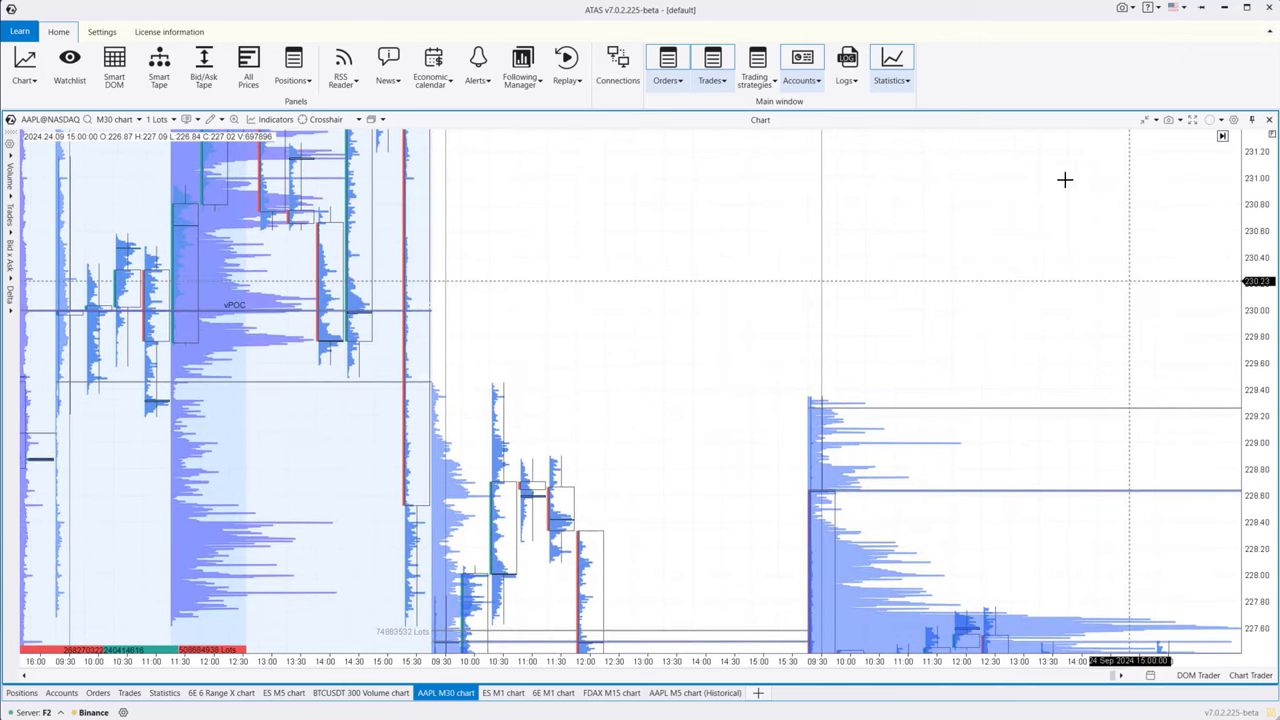
{"action": "left_click_drag", "start_coordinate": [1065, 179], "coordinate": [837, 109]}
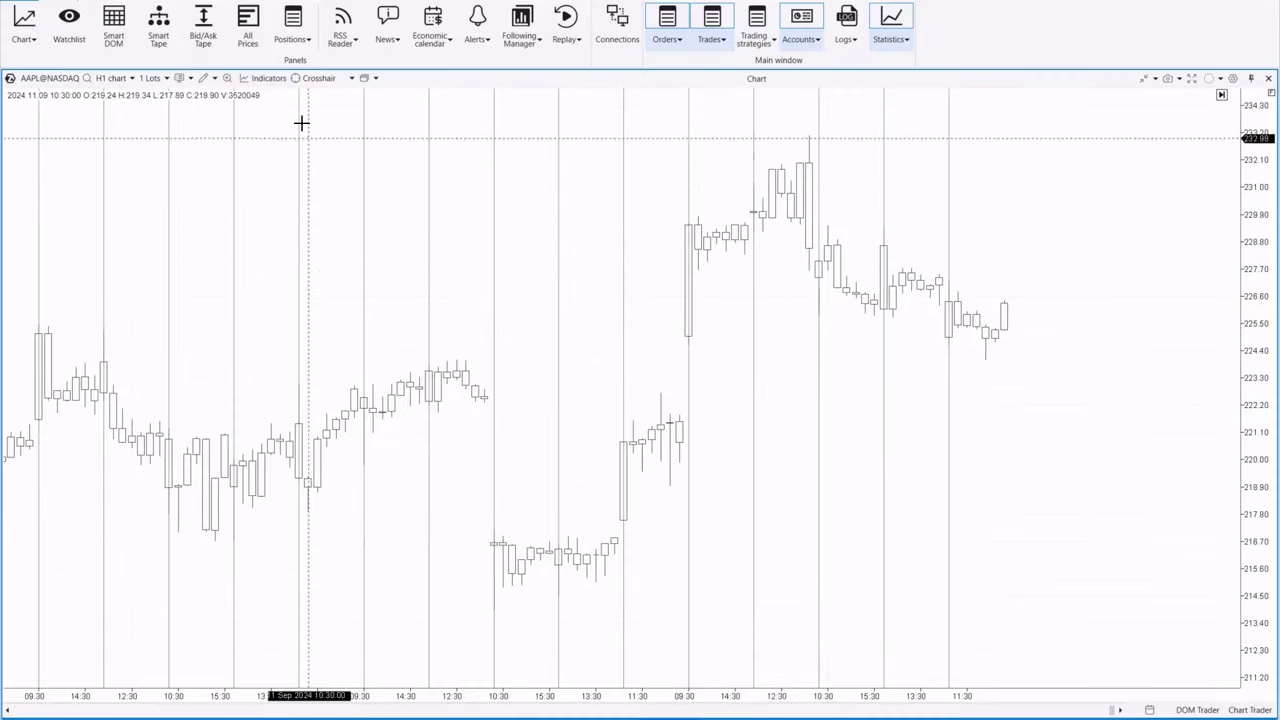
Search 'prof' in Indicators and add Market profile & TPO to the AAPL H1 chart
{"action": "left_click", "coordinate": [276, 84]}
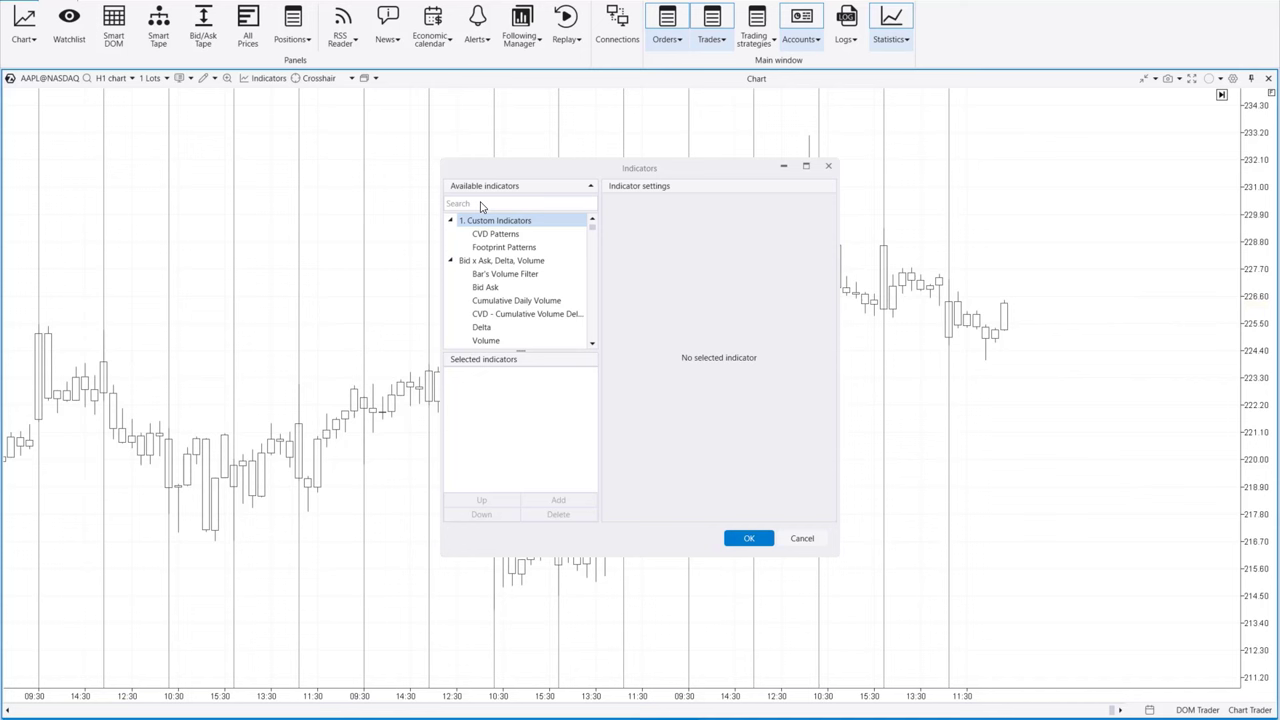
{"action": "type", "text": "prof"}
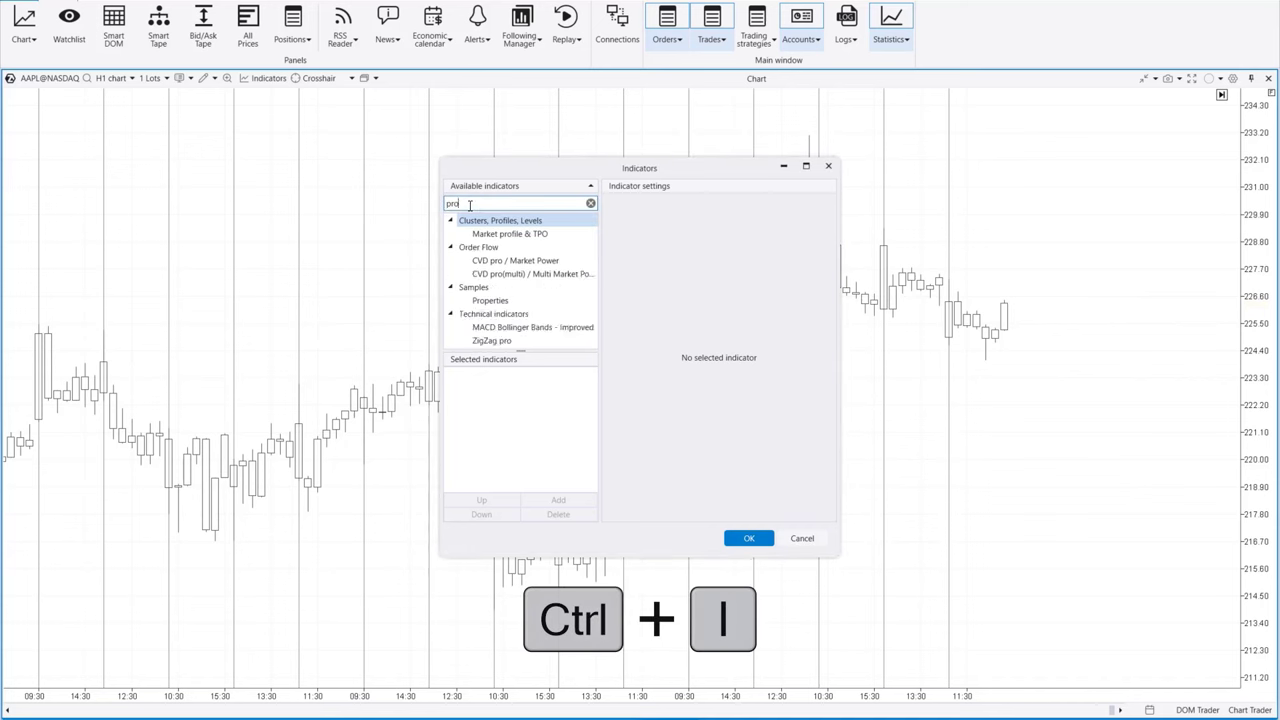
{"action": "left_click", "coordinate": [495, 235]}
{"action": "left_click_drag", "start_coordinate": [510, 172], "coordinate": [442, 104]}
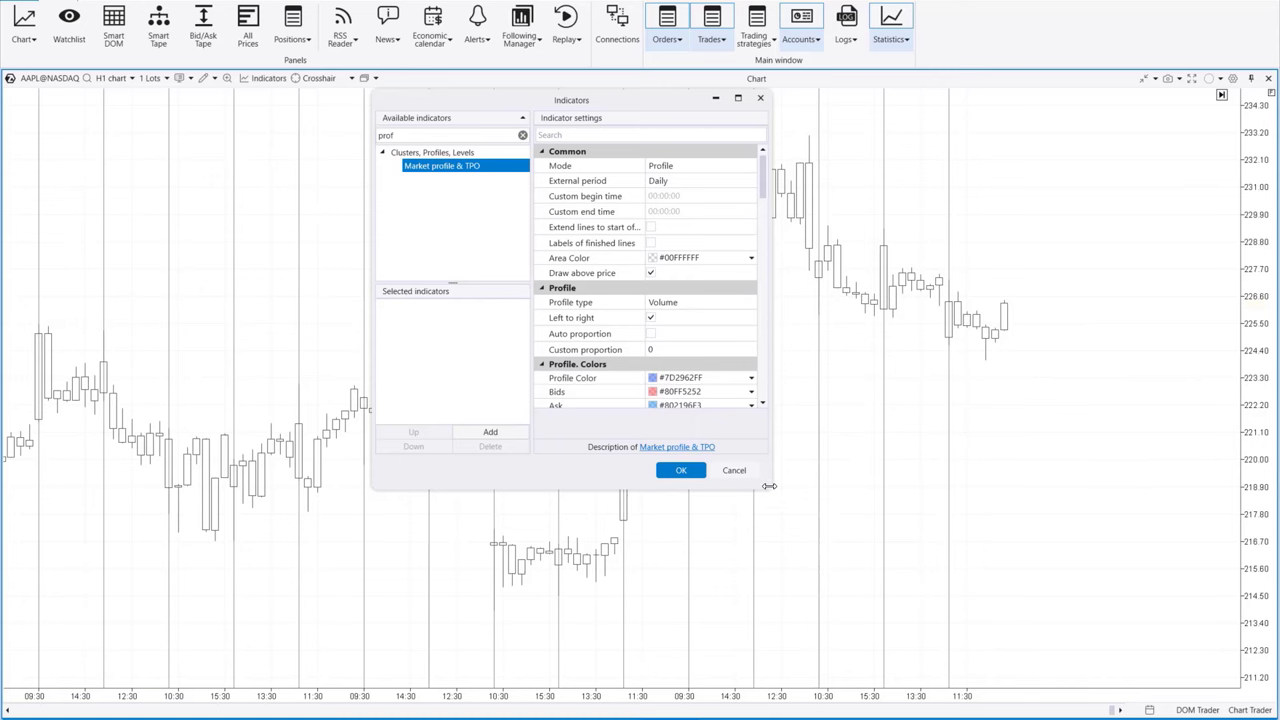
{"action": "left_click_drag", "start_coordinate": [769, 486], "coordinate": [1002, 690]}
{"action": "scroll", "coordinate": [970, 576], "scroll_direction": "down", "scroll_amount": 8}
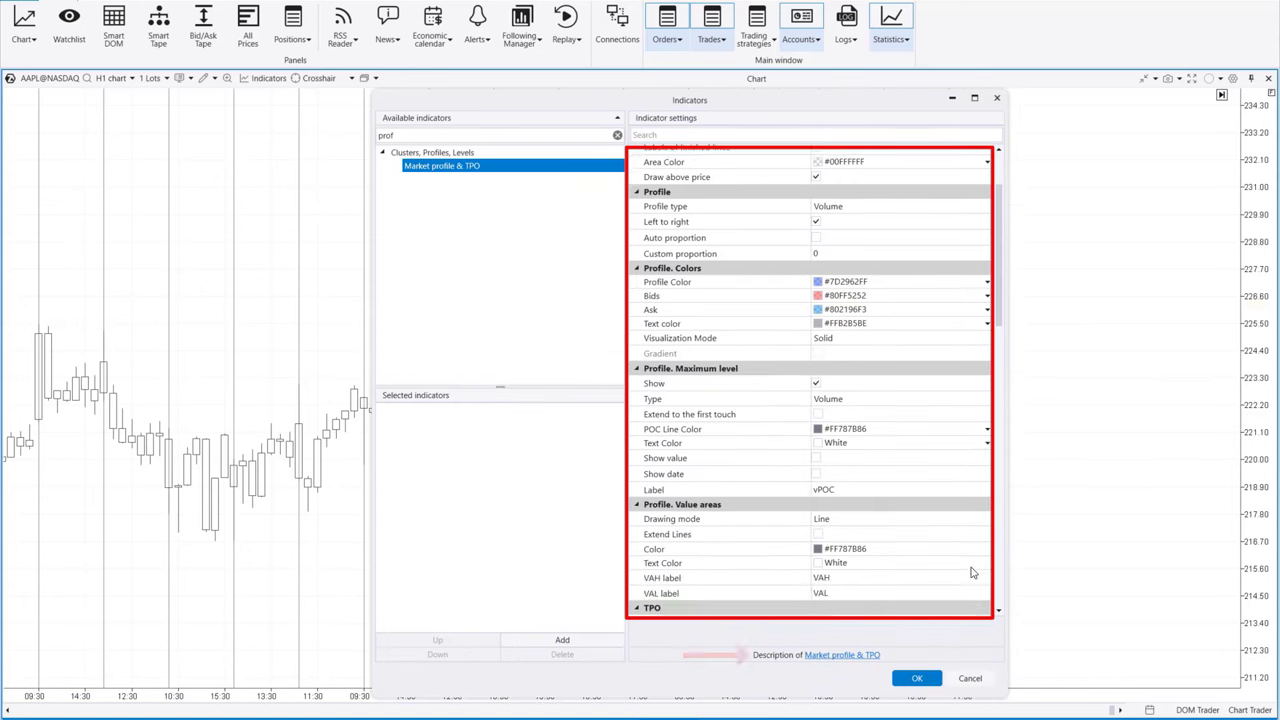
{"action": "scroll", "coordinate": [970, 576], "scroll_direction": "down", "scroll_amount": 8}
{"action": "scroll", "coordinate": [968, 588], "scroll_direction": "up", "scroll_amount": 10}
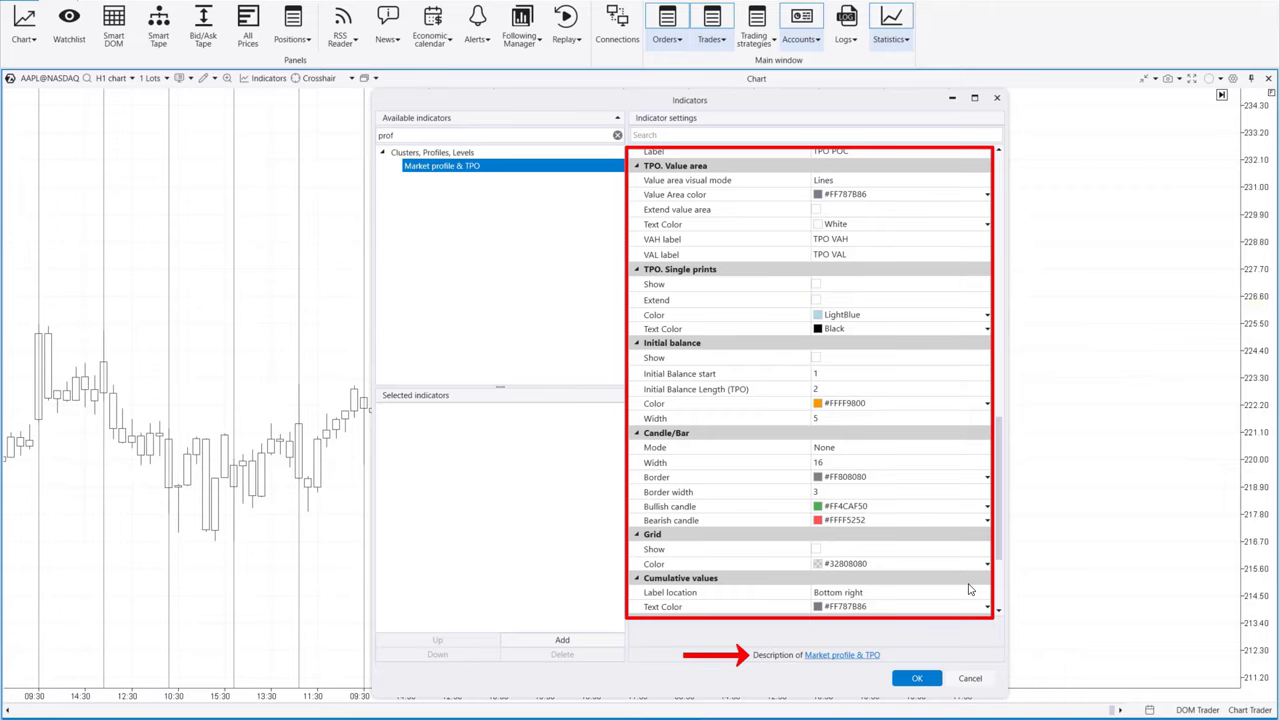
{"action": "scroll", "coordinate": [968, 590], "scroll_direction": "up", "scroll_amount": 5}
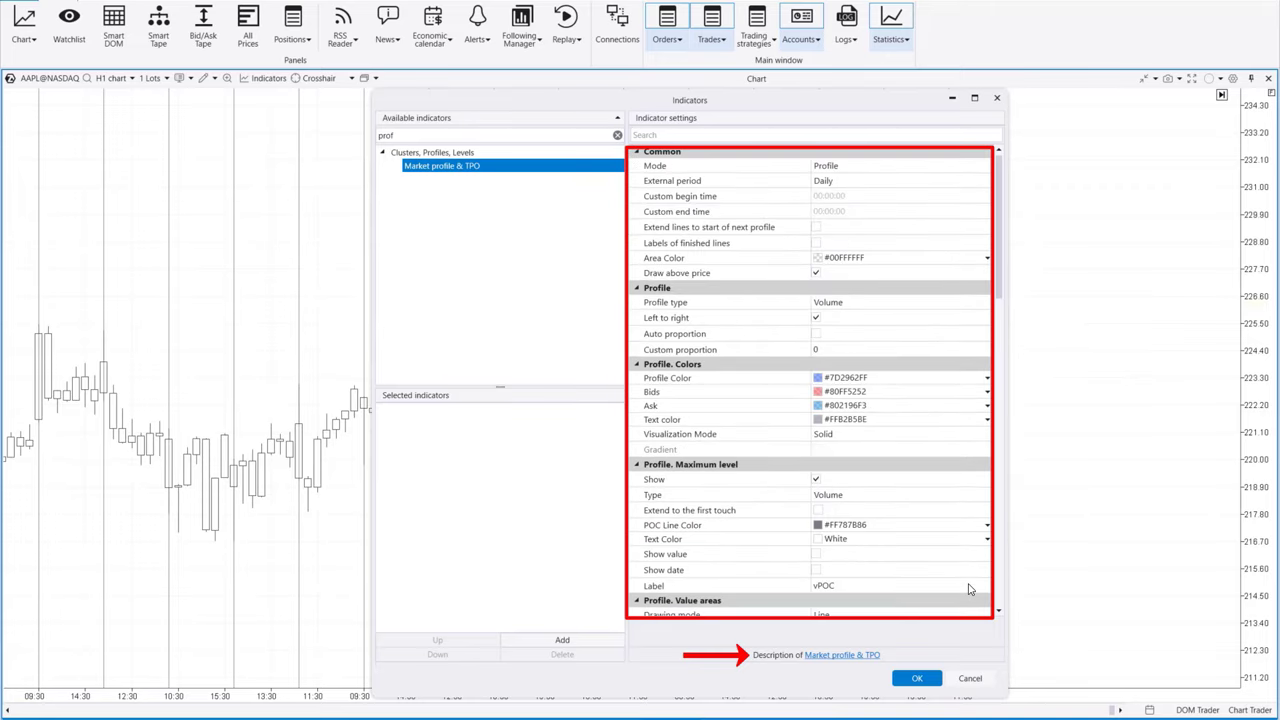
{"action": "left_click", "coordinate": [590, 643]}
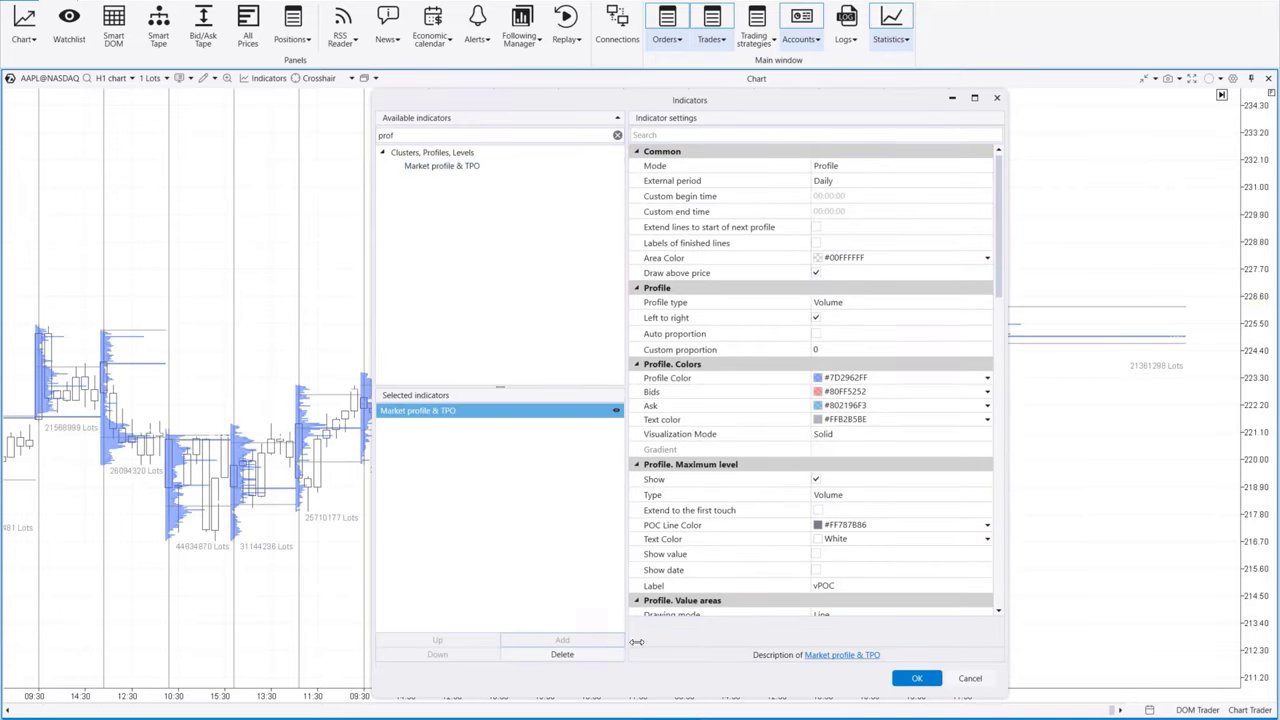
{"action": "left_click", "coordinate": [914, 678]}
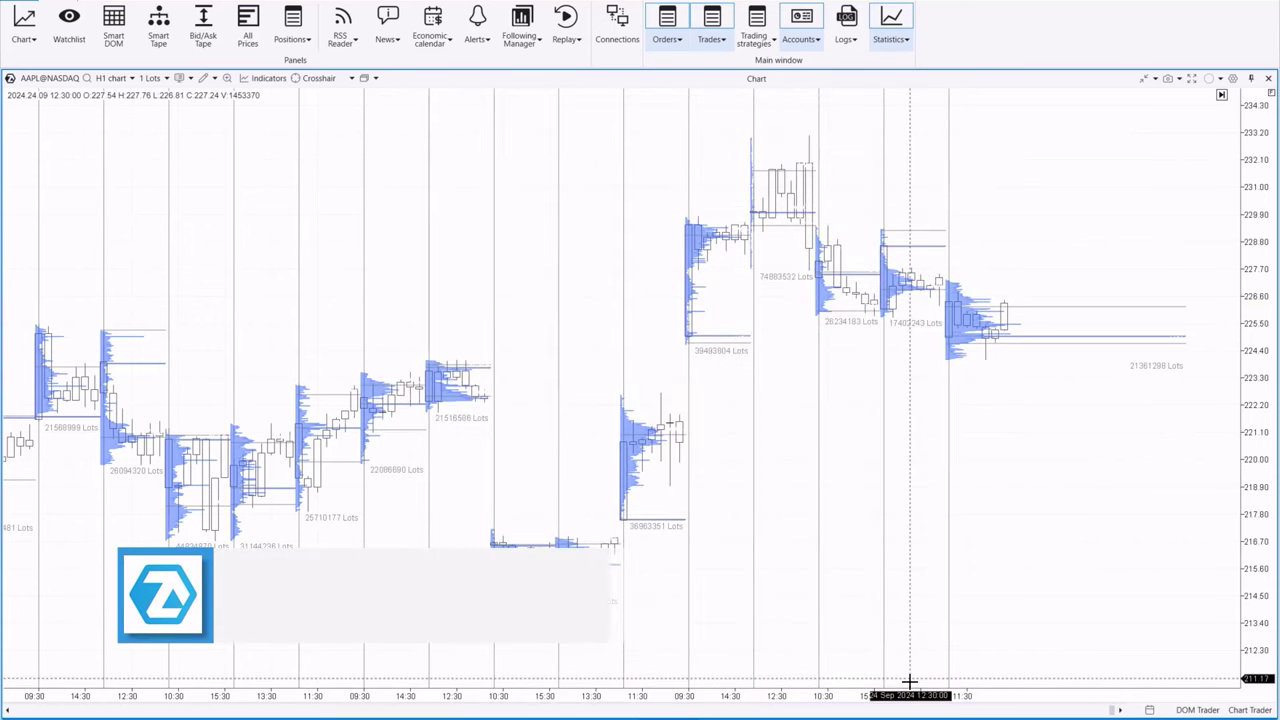
Zoom and stretch the price scale to magnify one daily profile around its peak volume
{"action": "scroll", "coordinate": [882, 672], "scroll_direction": "up", "scroll_amount": 4}
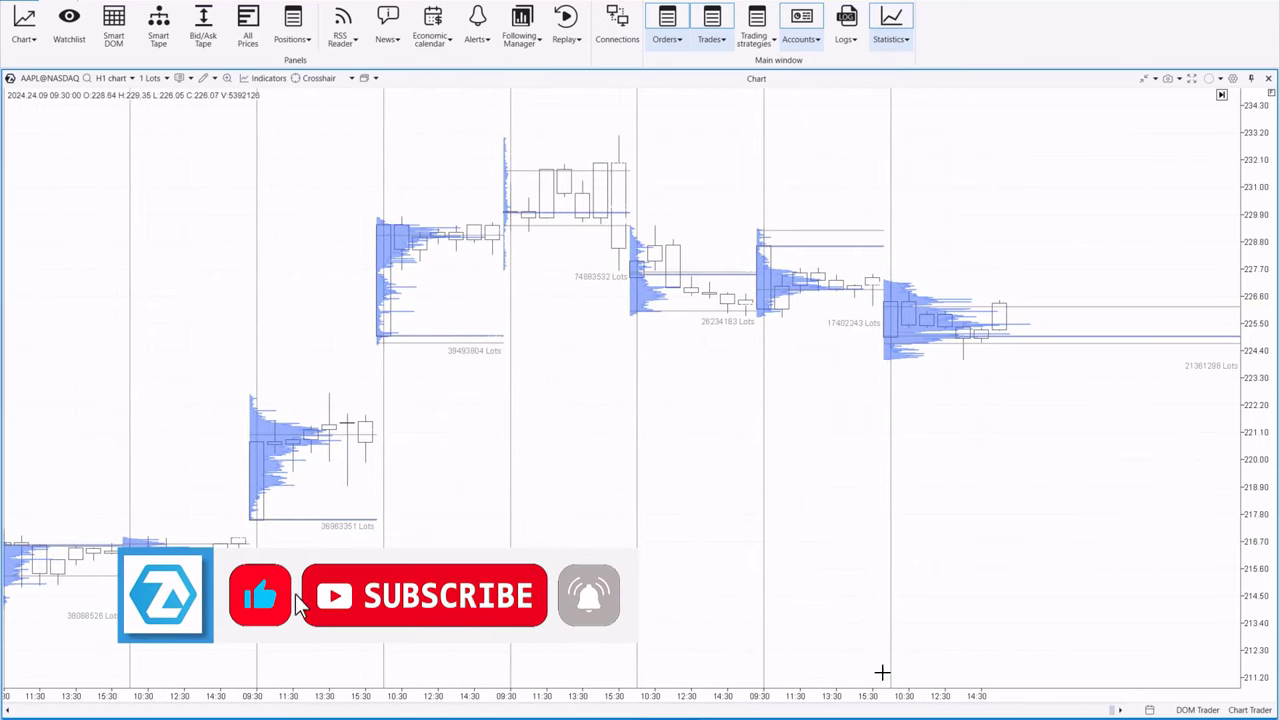
{"action": "scroll", "coordinate": [1075, 362], "scroll_direction": "up", "scroll_amount": 3}
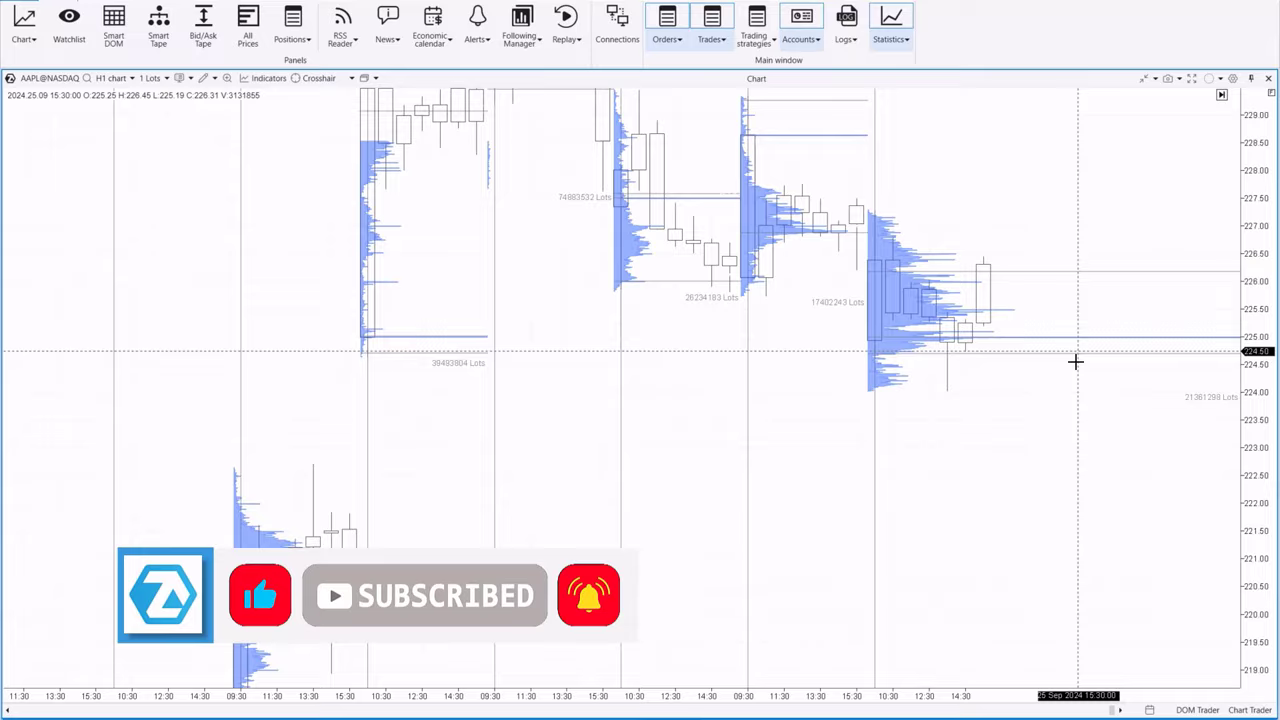
{"action": "left_click_drag", "start_coordinate": [1075, 362], "coordinate": [984, 534]}
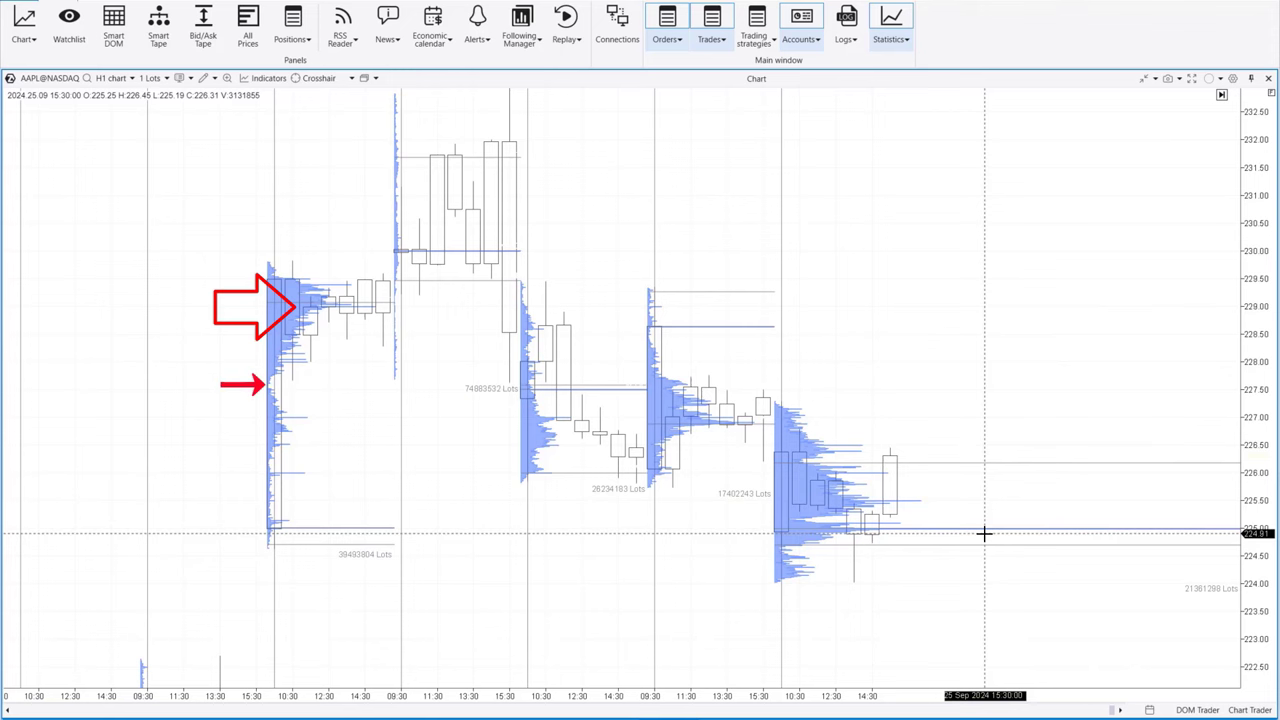
{"action": "scroll", "coordinate": [1267, 664], "scroll_direction": "up", "scroll_amount": 5}
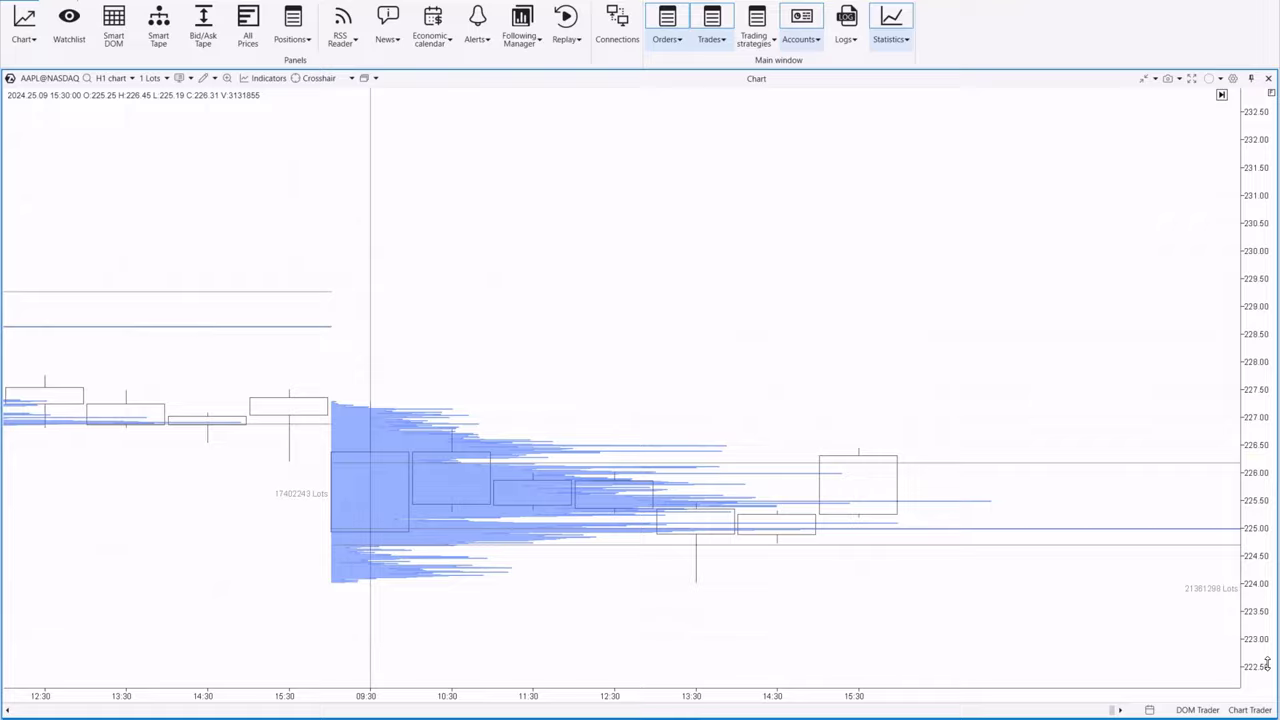
{"action": "left_click_drag", "start_coordinate": [1267, 664], "coordinate": [1086, 491]}
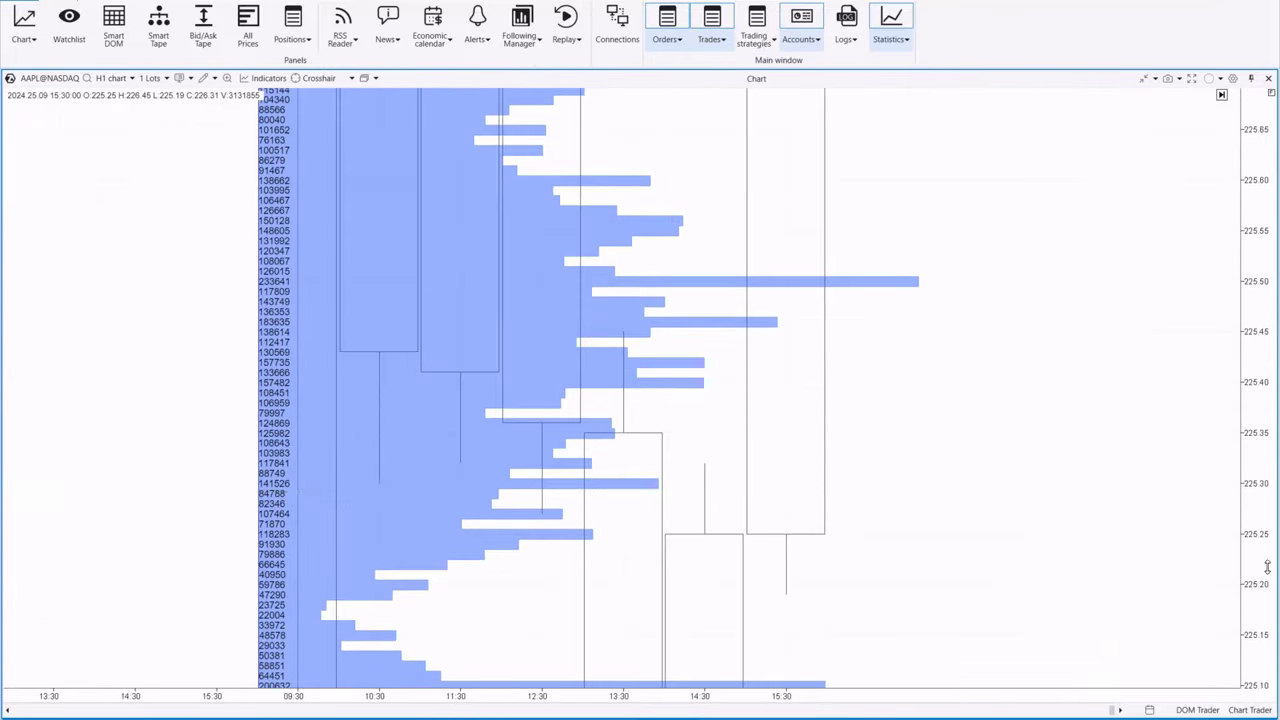
{"action": "left_click_drag", "start_coordinate": [1267, 566], "coordinate": [1174, 606]}
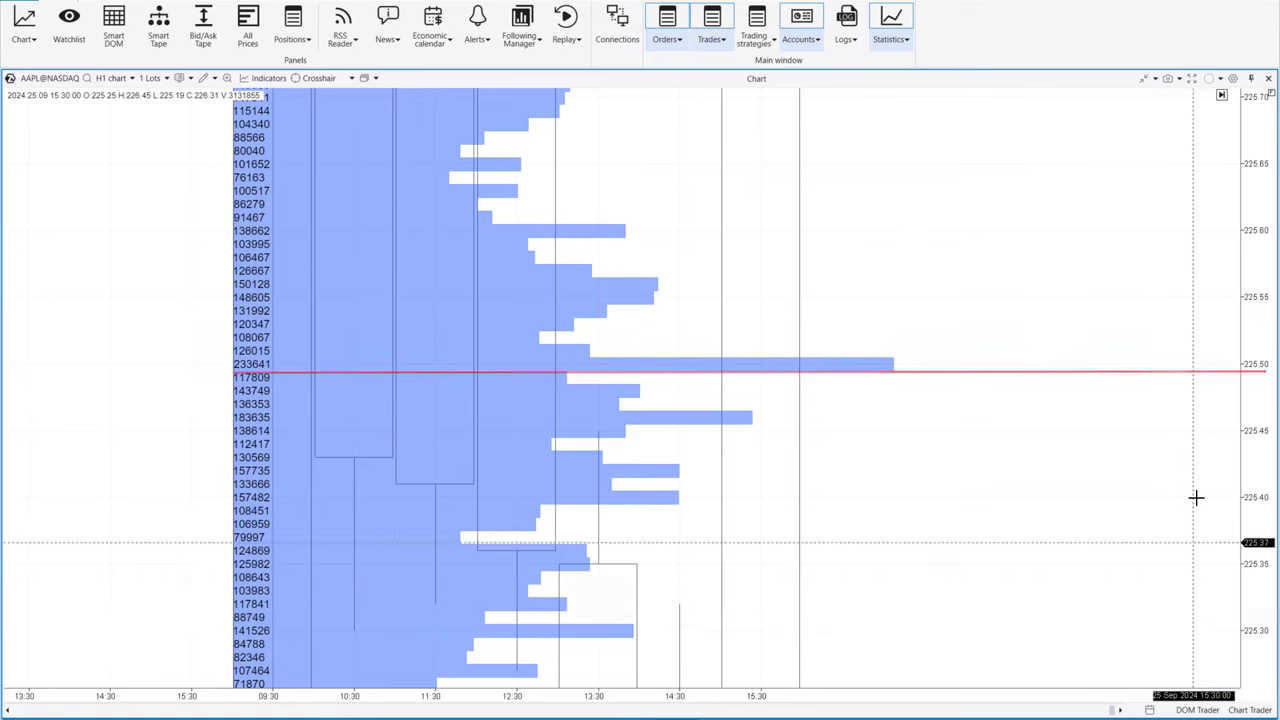
{"action": "scroll", "coordinate": [1197, 500], "scroll_direction": "down", "scroll_amount": 3}
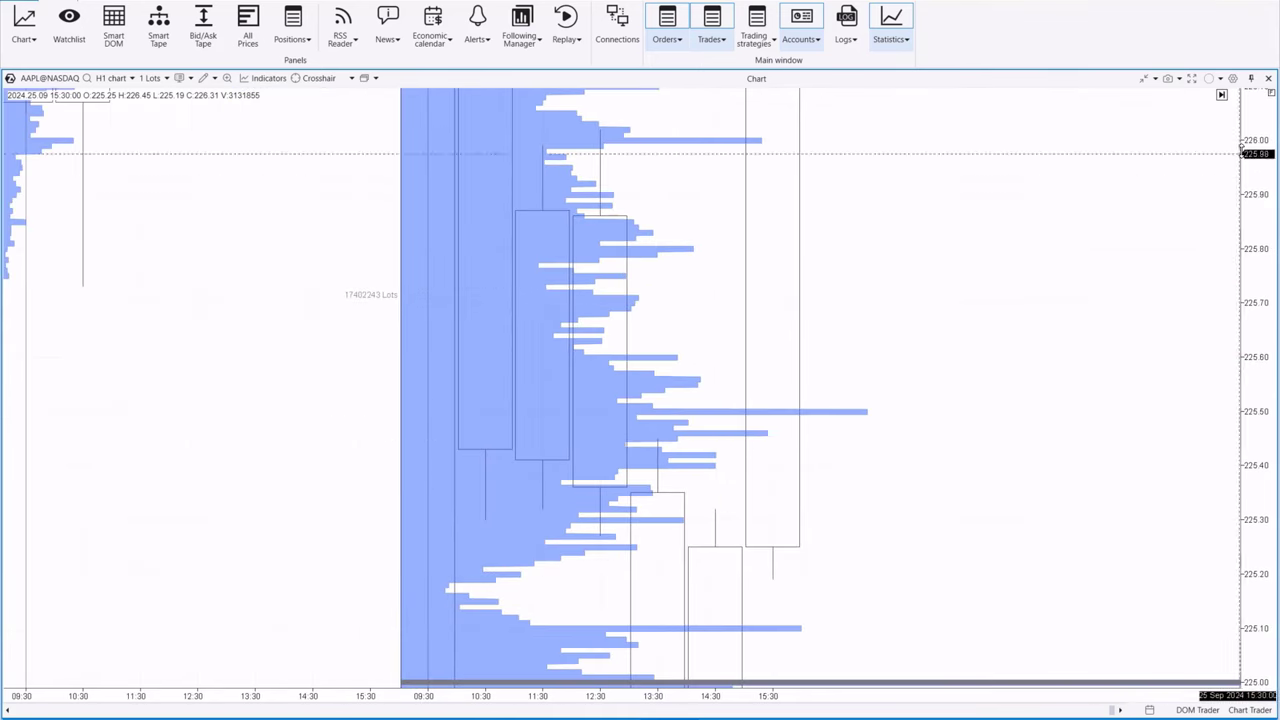
{"action": "scroll", "coordinate": [1206, 528], "scroll_direction": "down", "scroll_amount": 4}
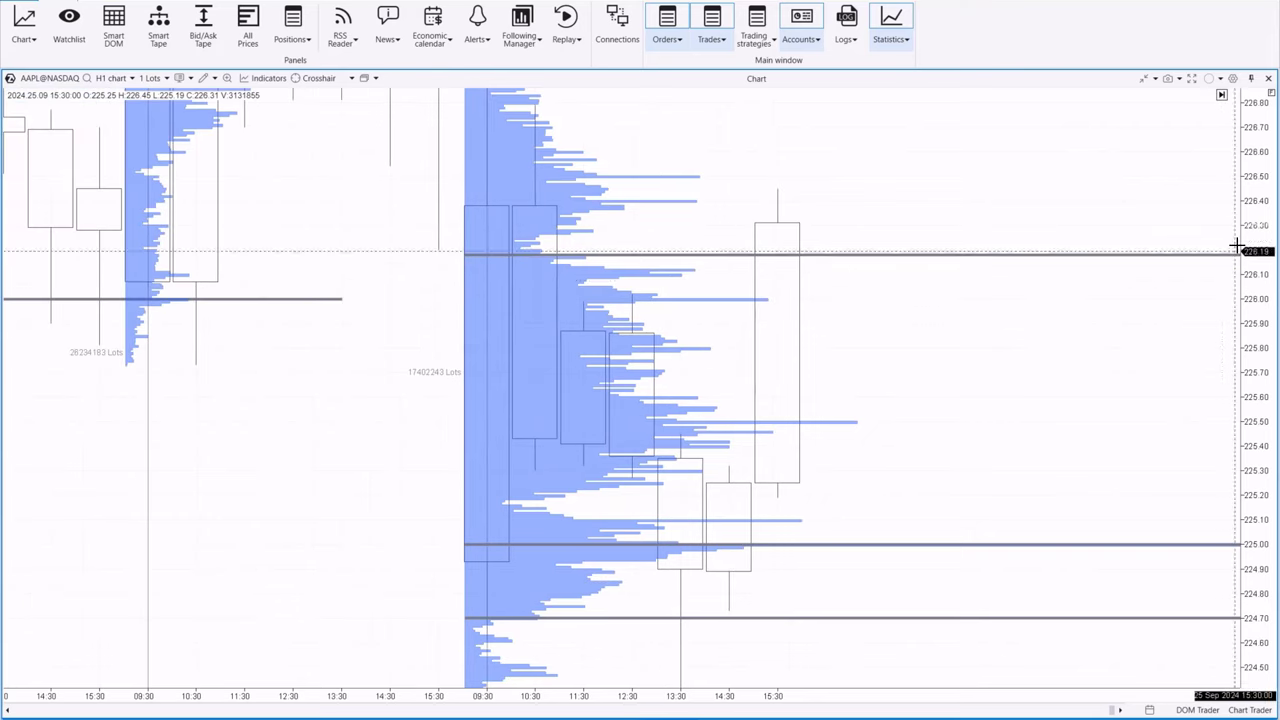
{"action": "left_click_drag", "start_coordinate": [1237, 246], "coordinate": [1150, 113]}
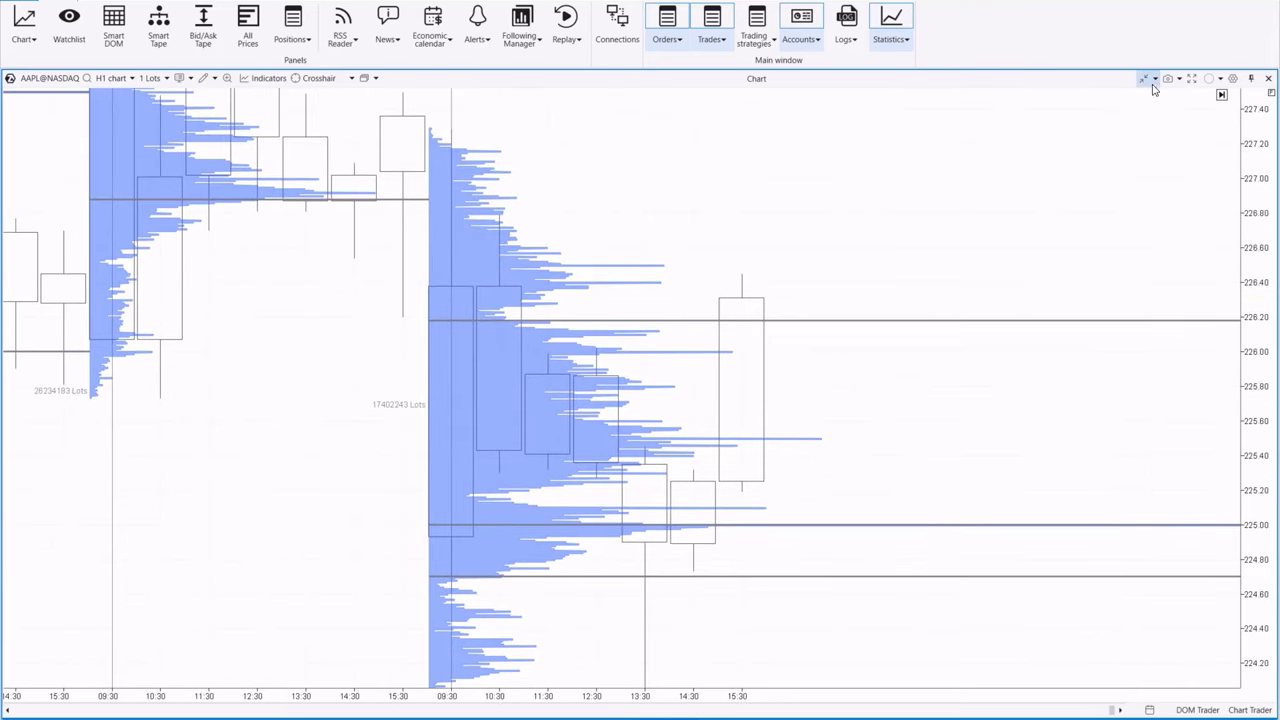
Turn off Auto price grouping and apply a fixed 5-tick grouping
{"action": "left_click", "coordinate": [1154, 88]}
{"action": "left_click", "coordinate": [1152, 105]}
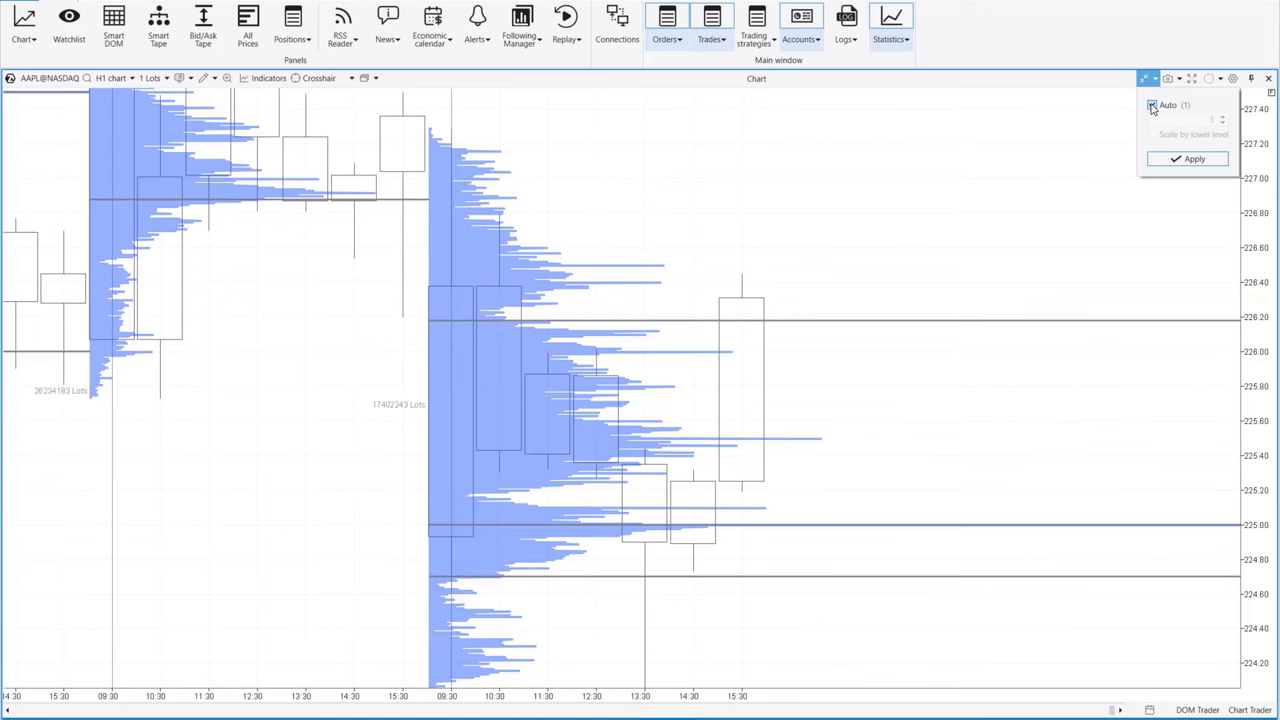
{"action": "left_click", "coordinate": [1152, 105]}
{"action": "left_click", "coordinate": [1176, 160]}
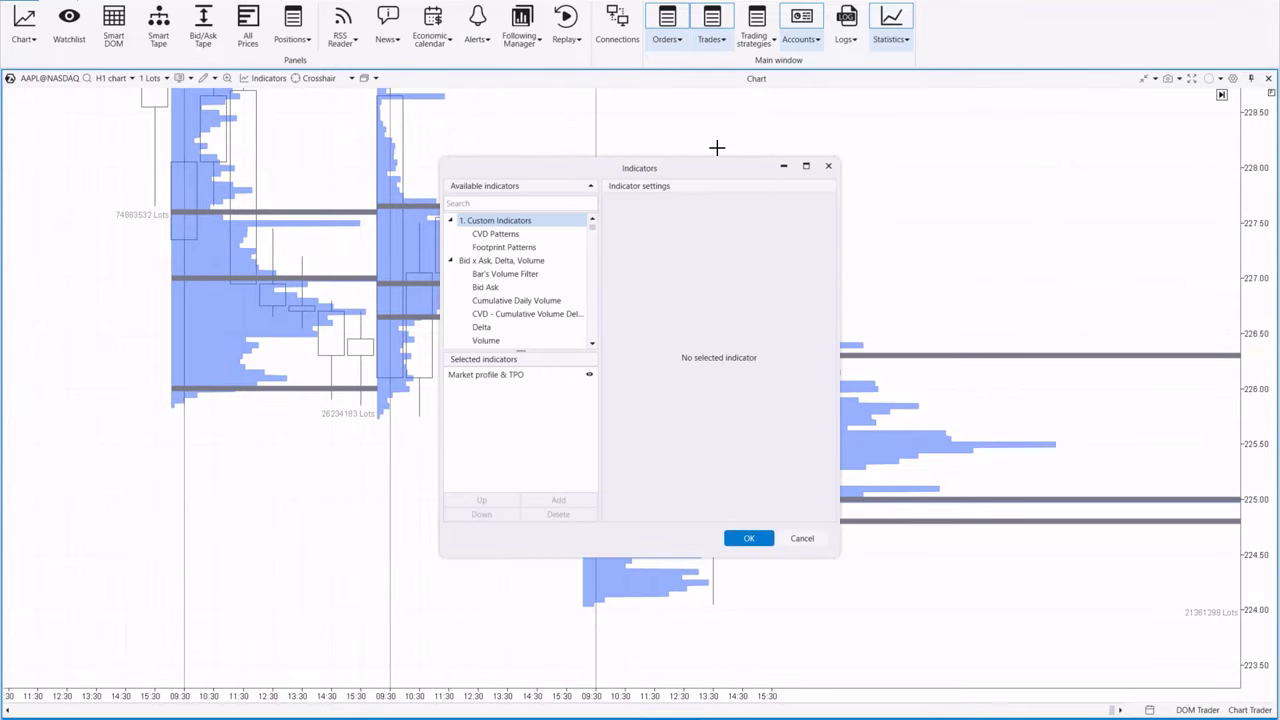
Select Market profile & TPO and collapse its settings groups to expose Mode Profile and Daily period
{"action": "left_click", "coordinate": [486, 376]}
{"action": "left_click", "coordinate": [611, 219]}
{"action": "left_click", "coordinate": [611, 233]}
{"action": "left_click", "coordinate": [611, 247]}
{"action": "left_click", "coordinate": [611, 261]}
{"action": "left_click", "coordinate": [611, 274]}
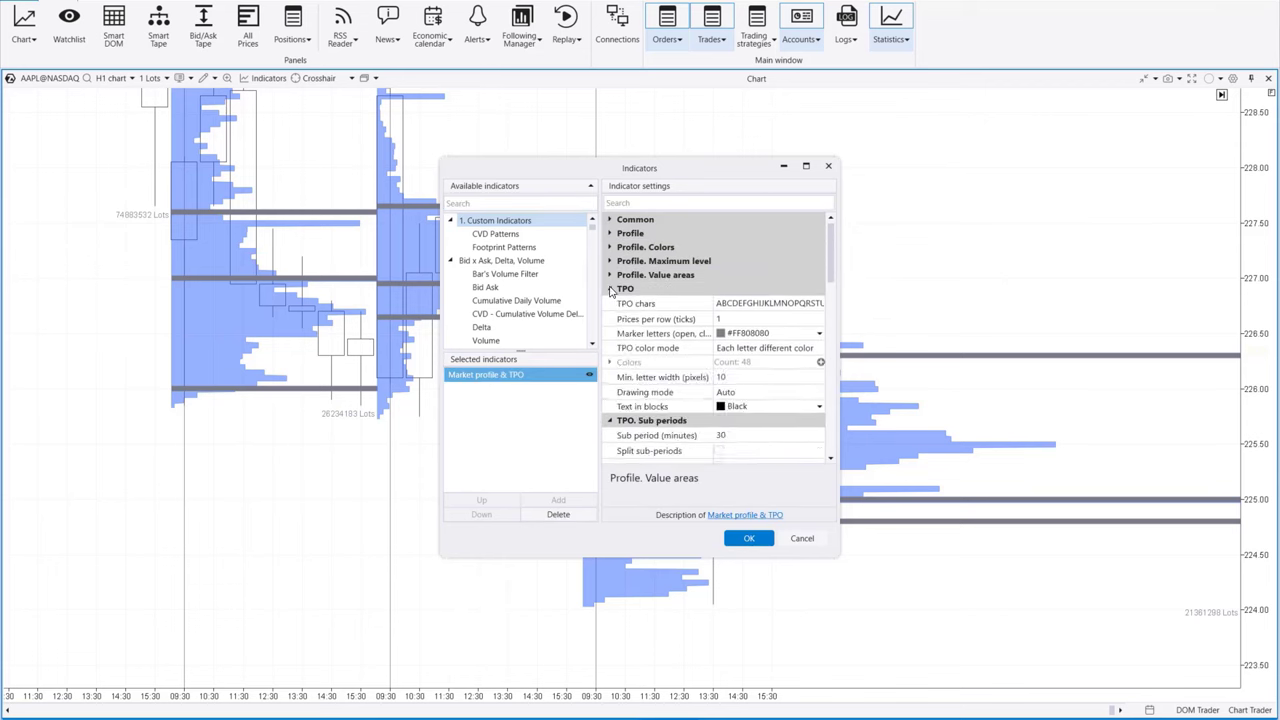
{"action": "left_click", "coordinate": [611, 288]}
{"action": "left_click", "coordinate": [611, 302]}
{"action": "left_click", "coordinate": [611, 316]}
{"action": "left_click", "coordinate": [611, 330]}
{"action": "left_click", "coordinate": [611, 344]}
{"action": "left_click", "coordinate": [611, 358]}
{"action": "left_click", "coordinate": [611, 372]}
{"action": "left_click", "coordinate": [611, 413]}
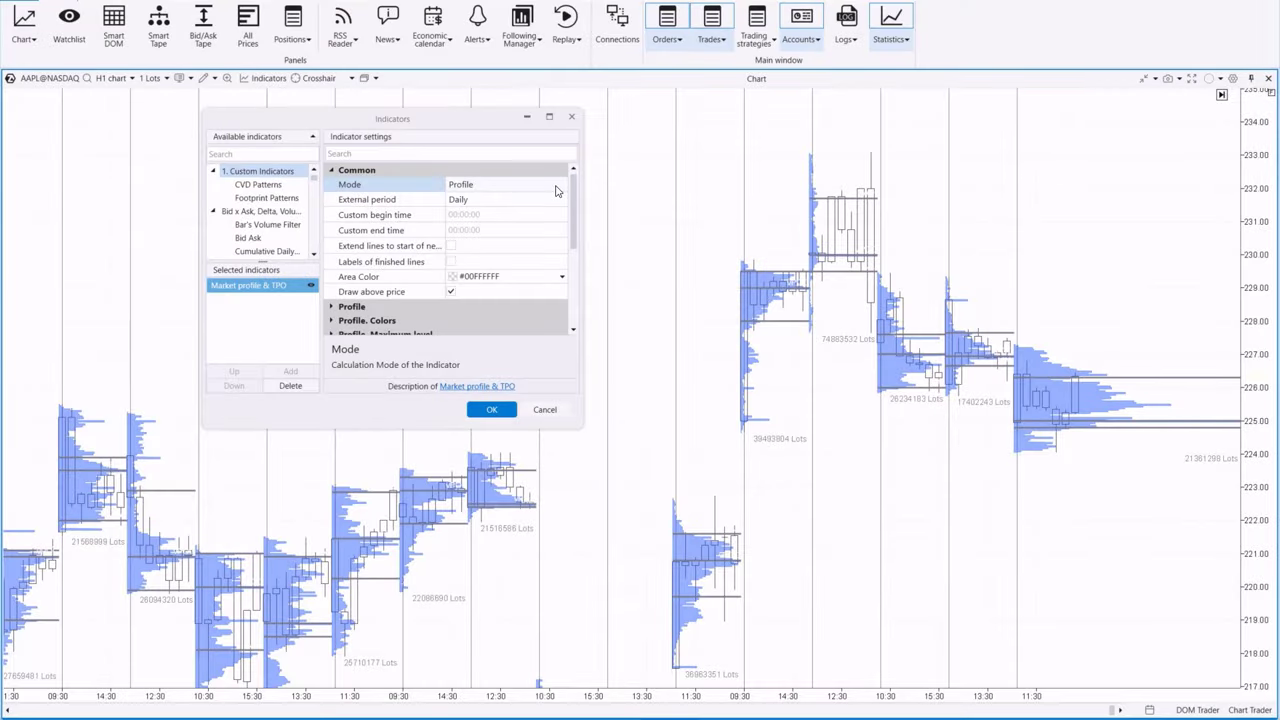
Try Mode TPO, then Market profile & TPO, finally settling on Profile over TPO
{"action": "left_click", "coordinate": [557, 190]}
{"action": "left_click", "coordinate": [560, 187]}
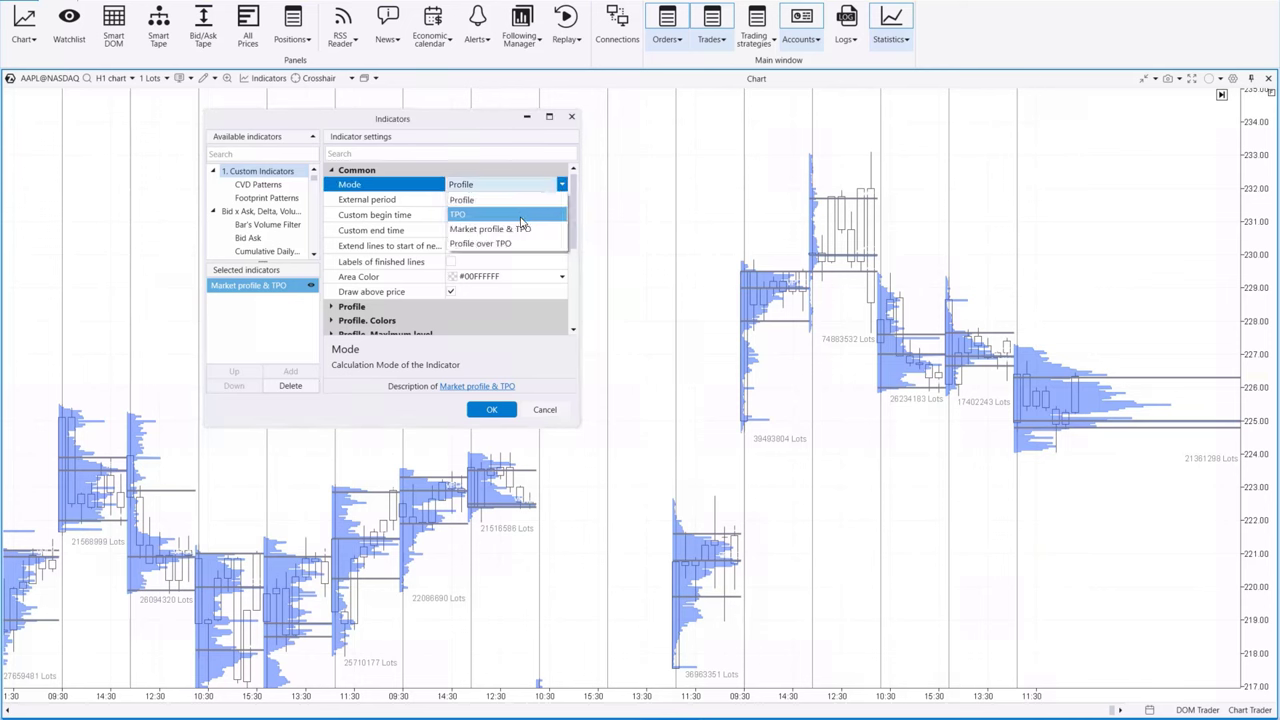
{"action": "left_click", "coordinate": [520, 218]}
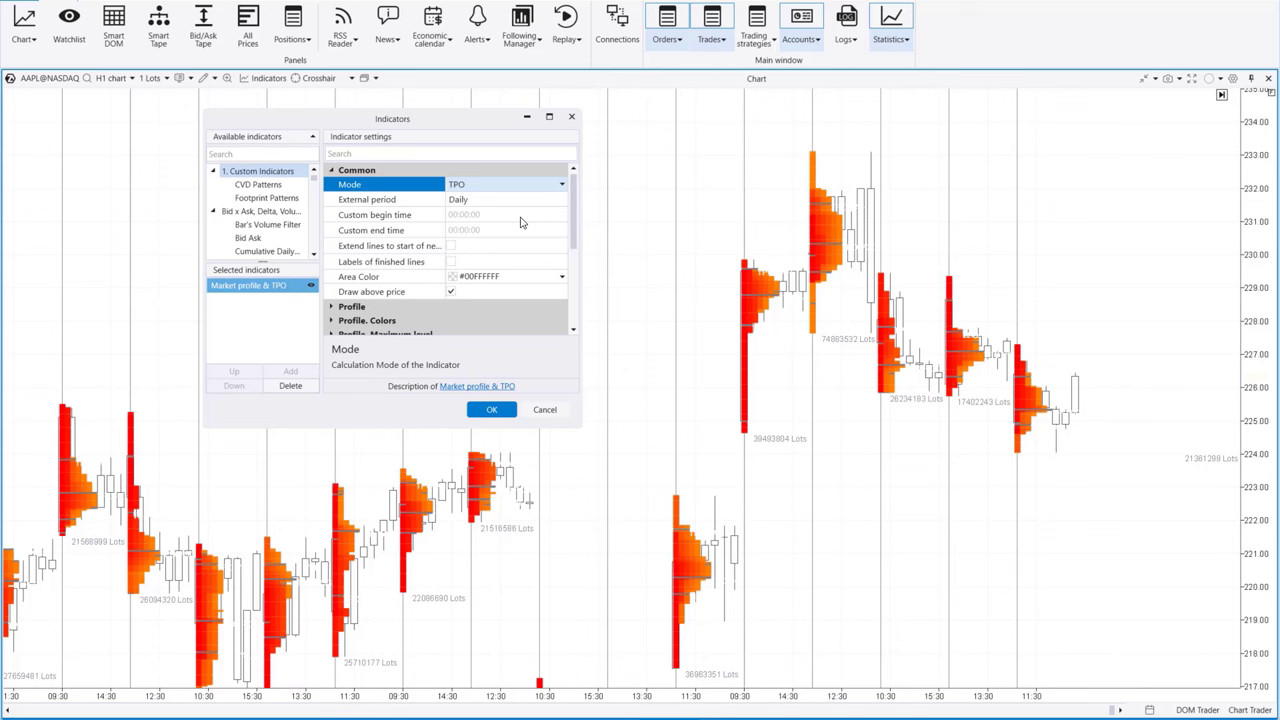
{"action": "left_click", "coordinate": [525, 192]}
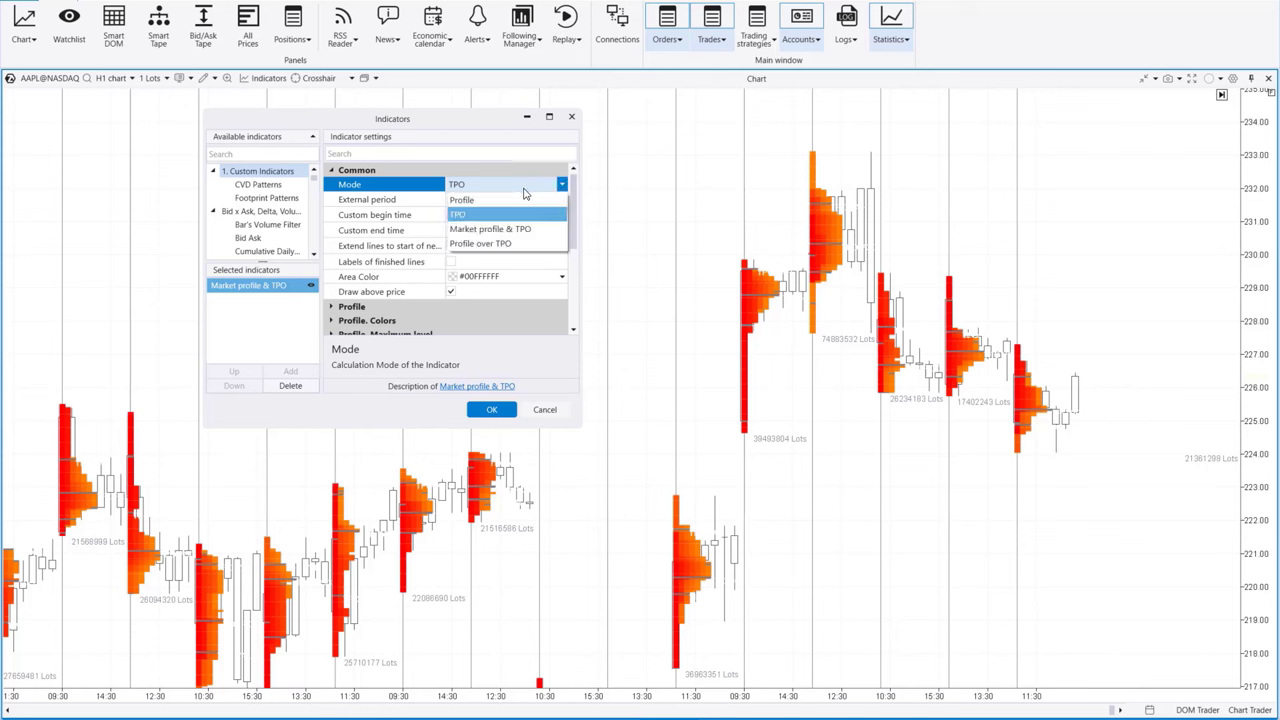
{"action": "left_click", "coordinate": [517, 231]}
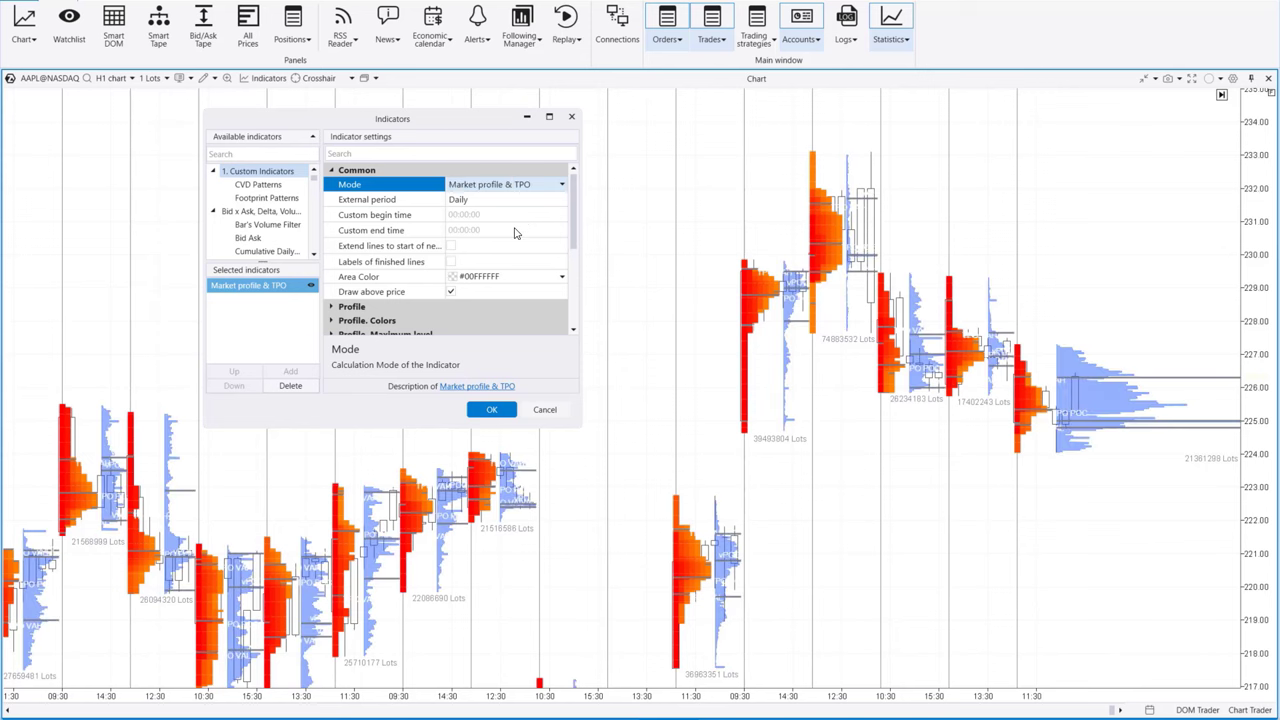
{"action": "left_click", "coordinate": [522, 193]}
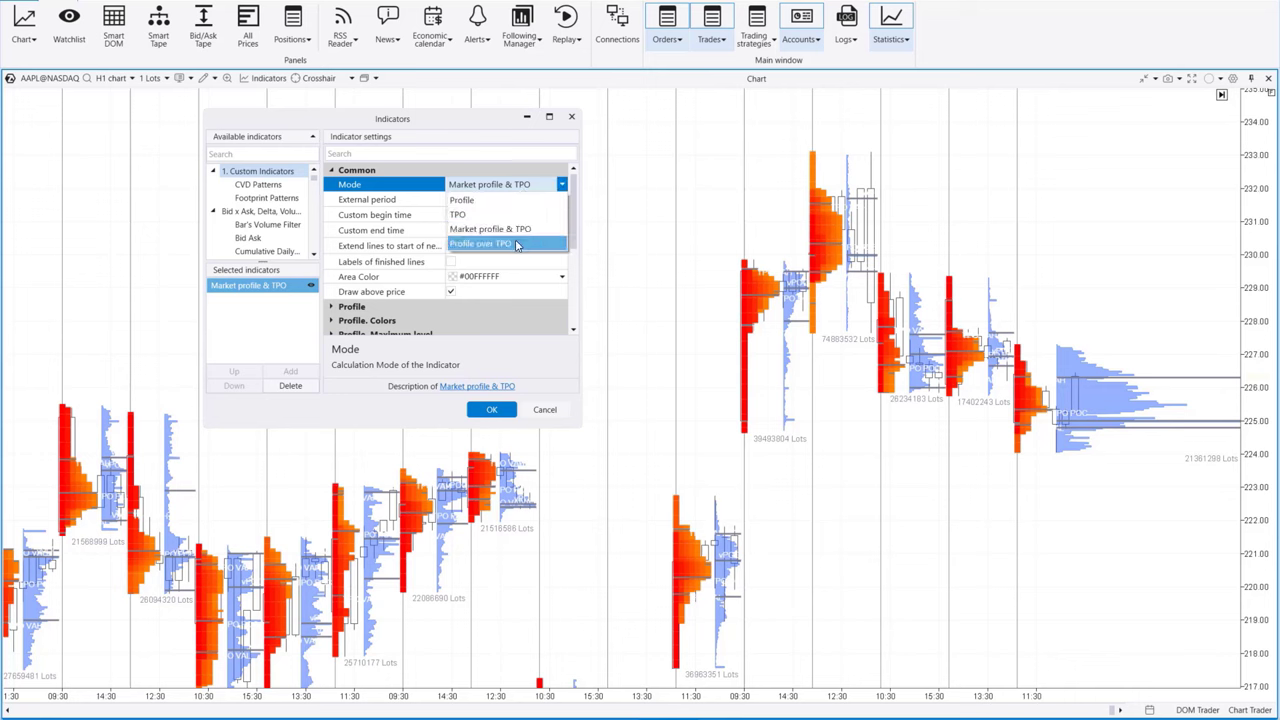
{"action": "left_click", "coordinate": [516, 246]}
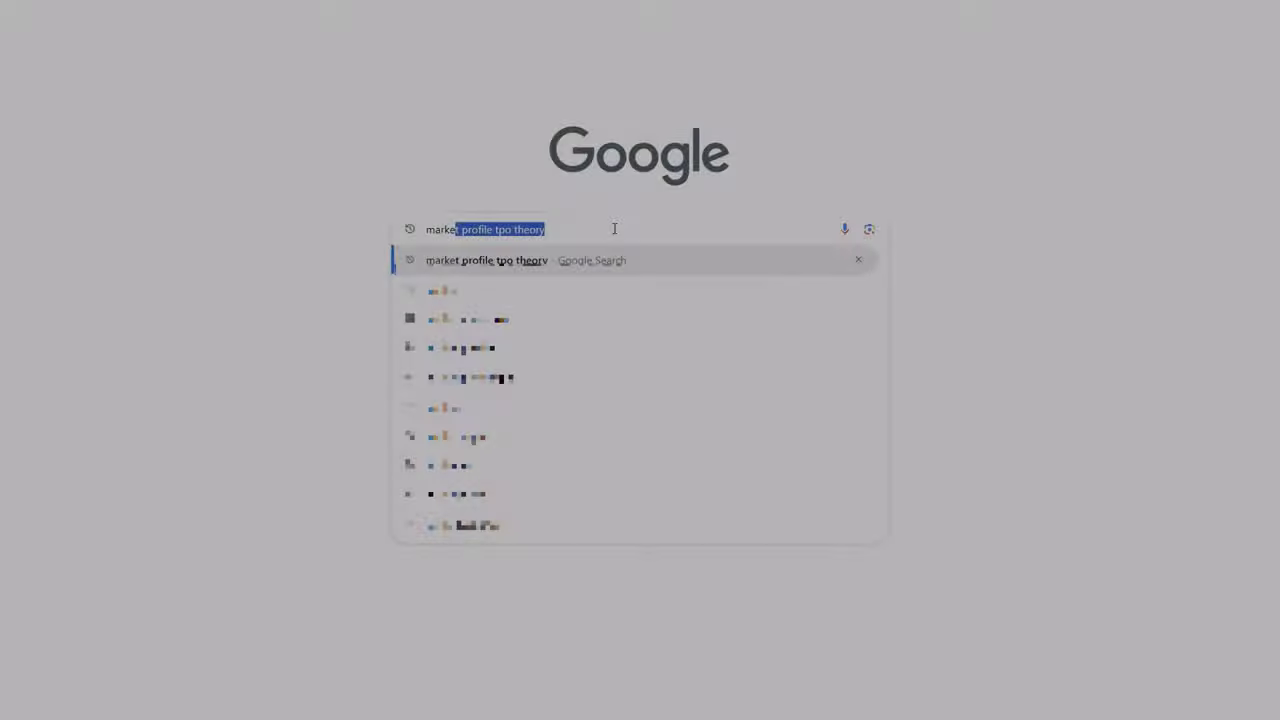
Search Google for 'market profile tpo theory books'
{"action": "key", "text": "Right"}
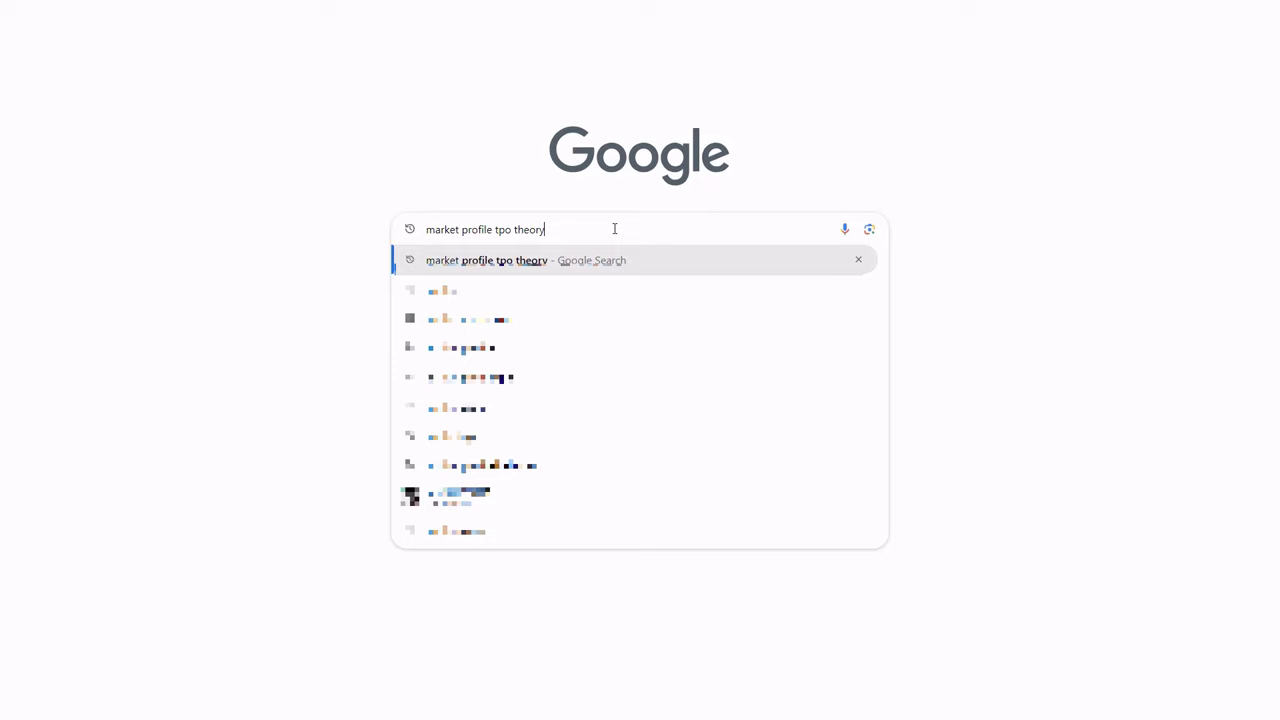
{"action": "type", "text": "books"}
{"action": "key", "text": "Return"}
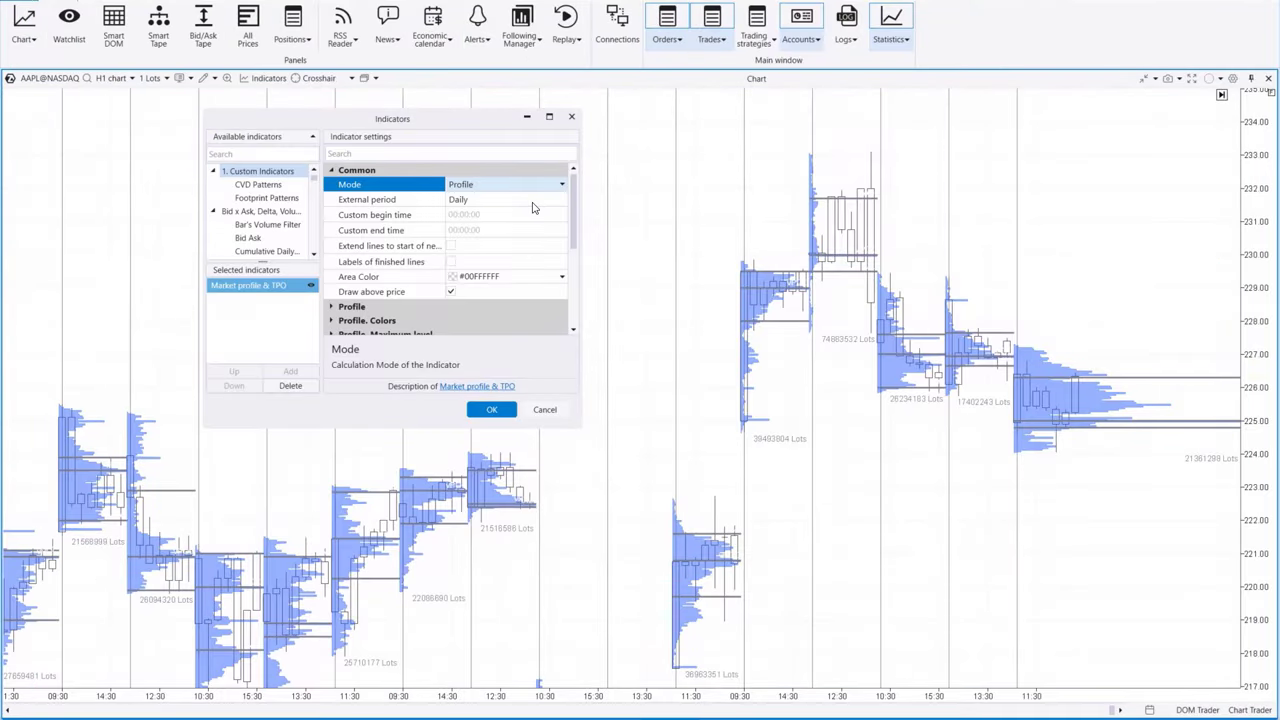
Try External period H6 and H2, then settle on Weekly
{"action": "left_click", "coordinate": [533, 207]}
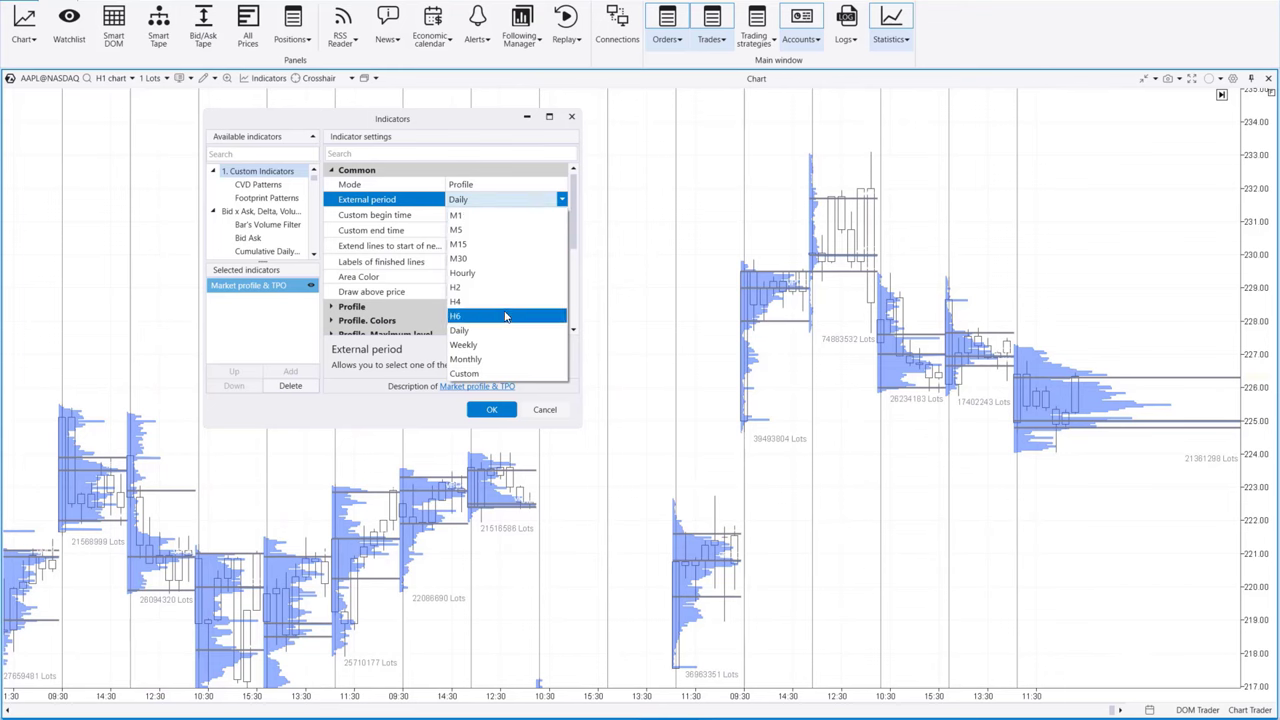
{"action": "left_click", "coordinate": [505, 316]}
{"action": "left_click", "coordinate": [505, 205]}
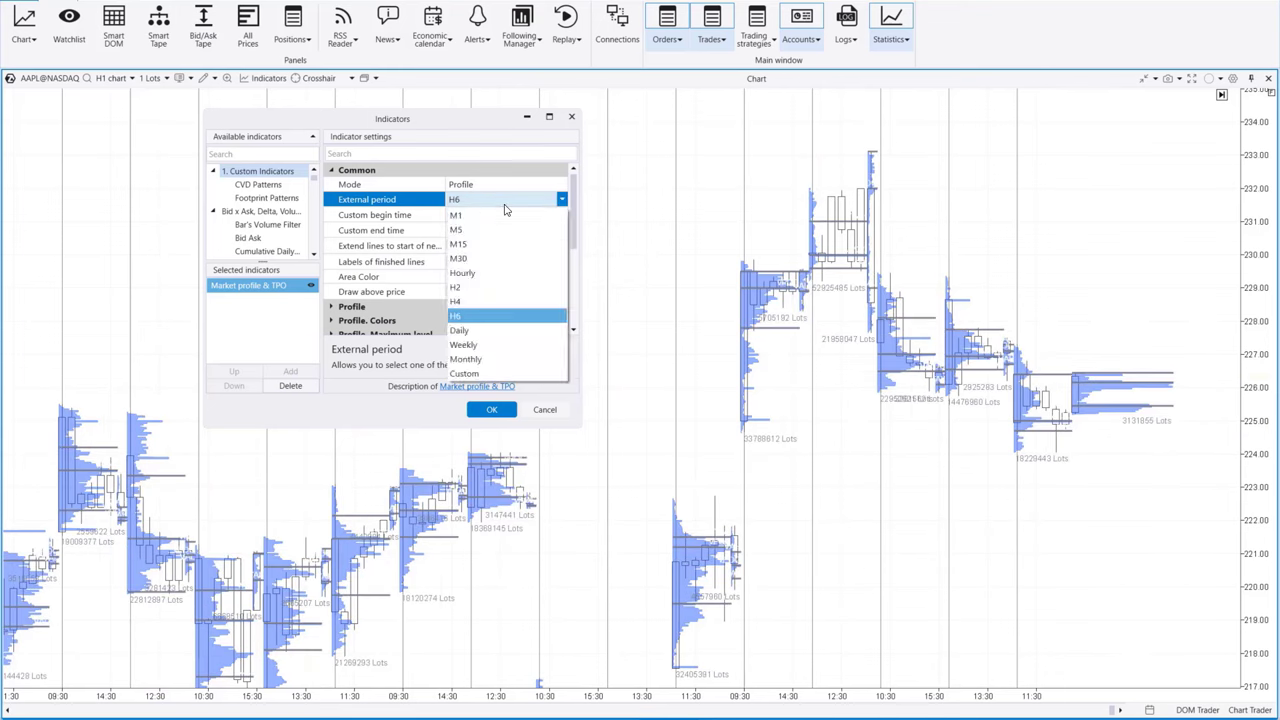
{"action": "left_click", "coordinate": [490, 291]}
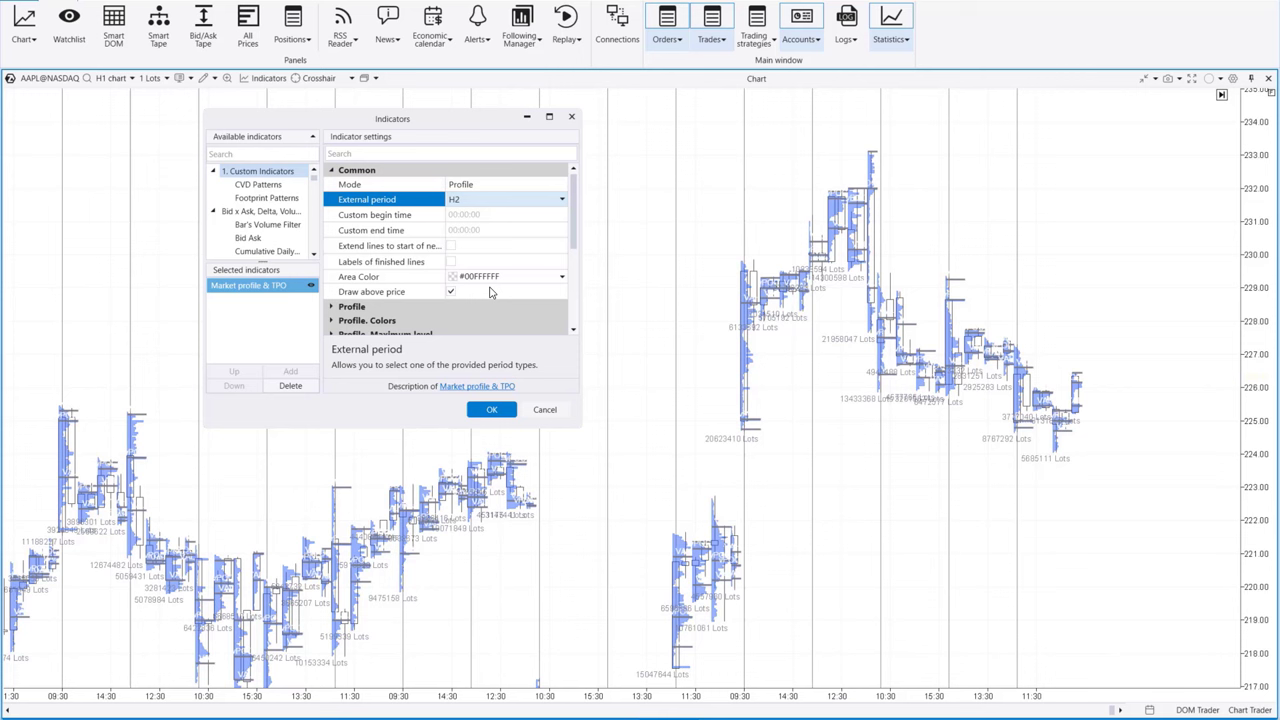
{"action": "left_click", "coordinate": [492, 207]}
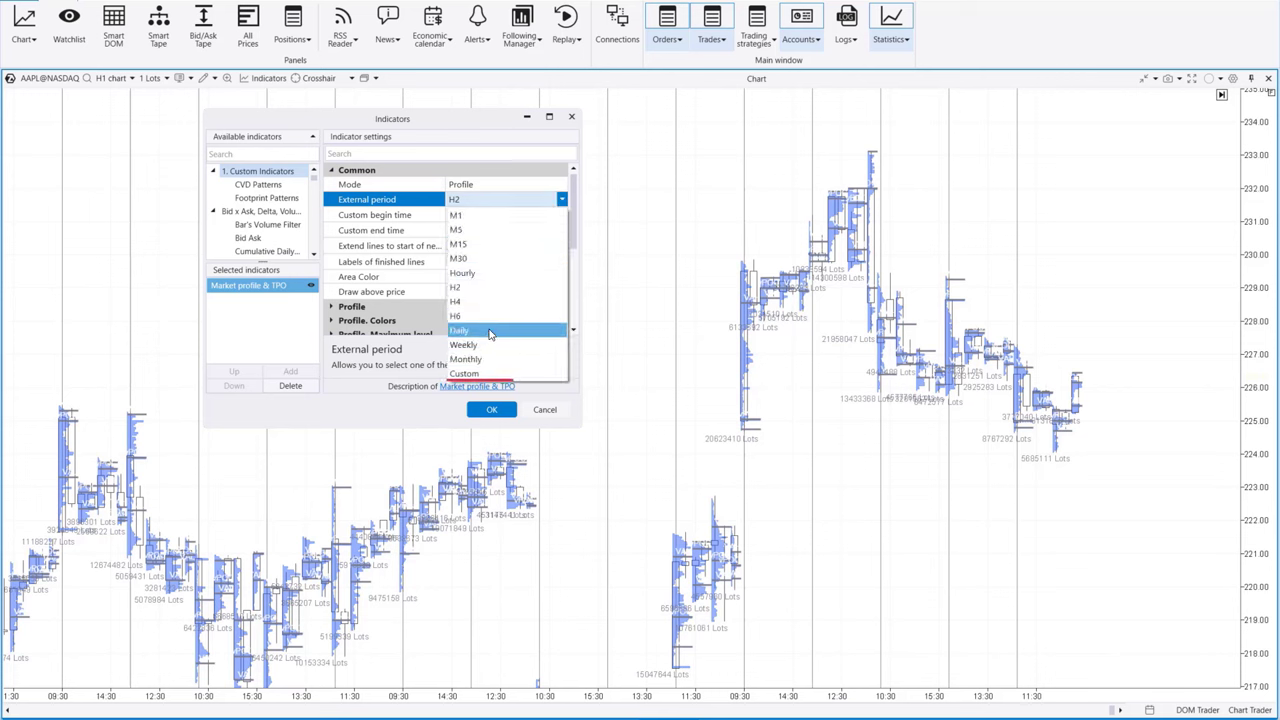
{"action": "left_click", "coordinate": [487, 344]}
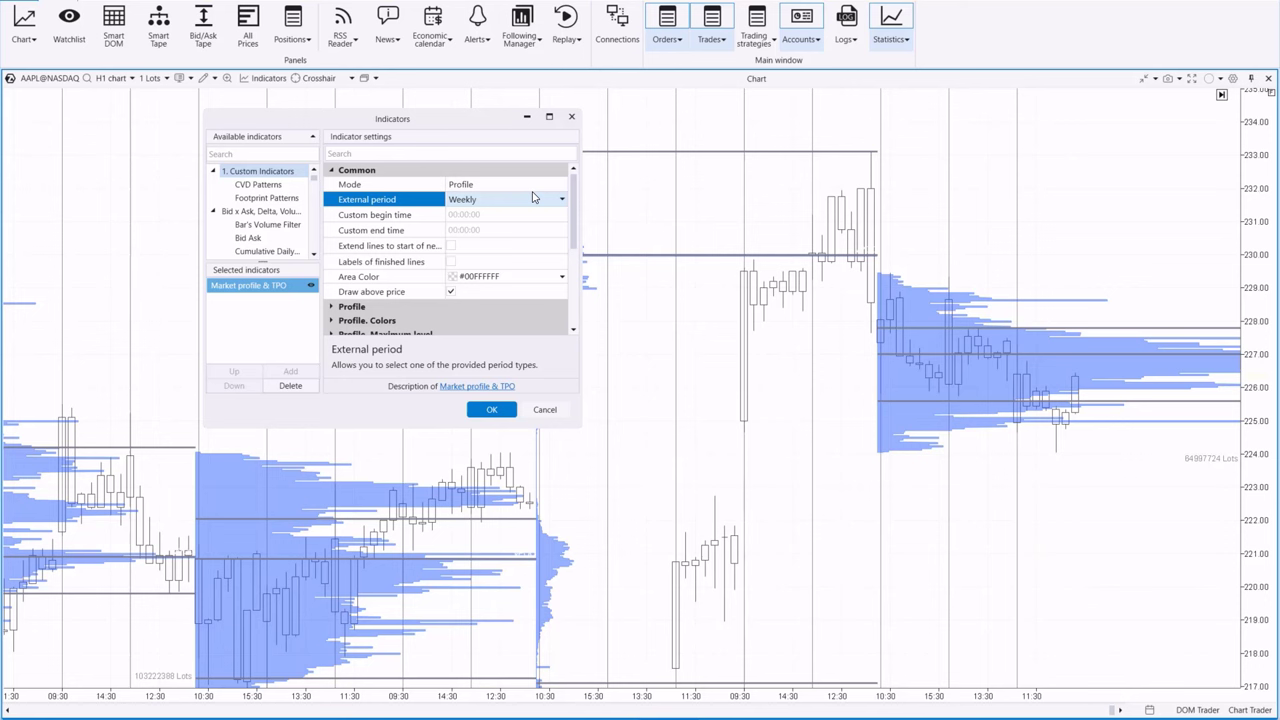
Enable extended profile lines and finished-line labels, and tint the profile area tan
{"action": "left_click", "coordinate": [455, 245]}
{"action": "left_click", "coordinate": [451, 245]}
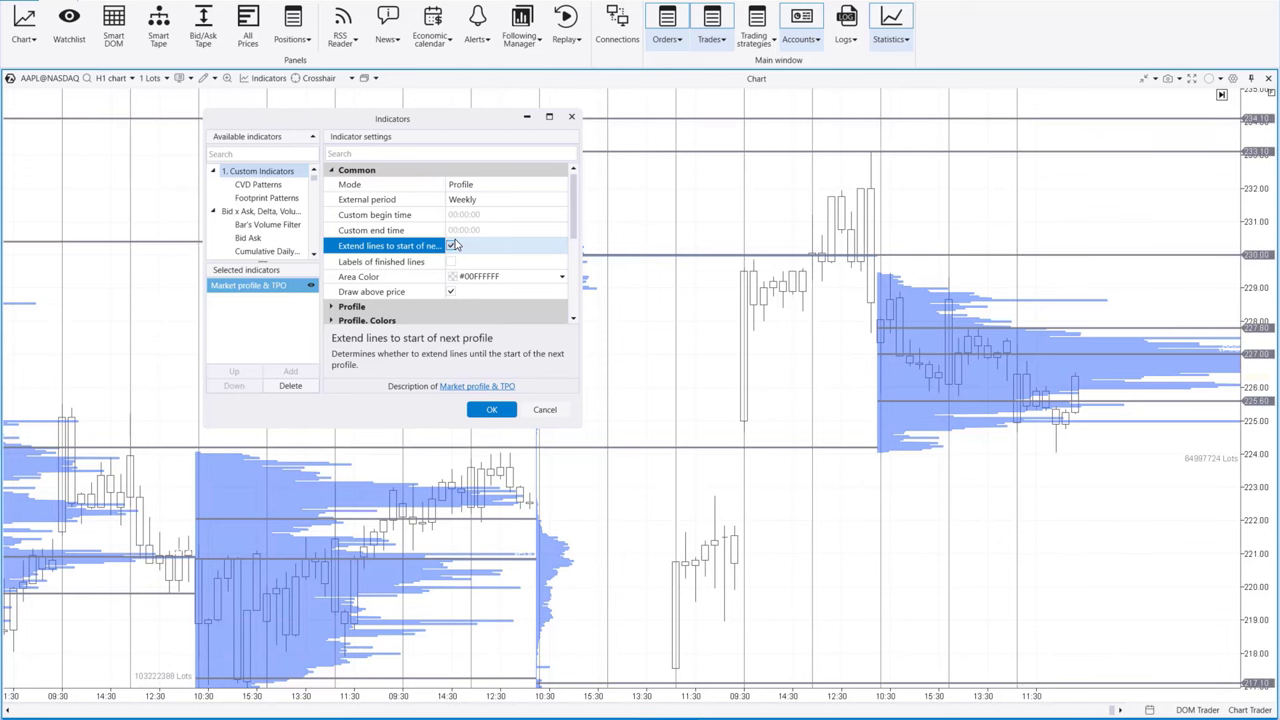
{"action": "left_click", "coordinate": [451, 262]}
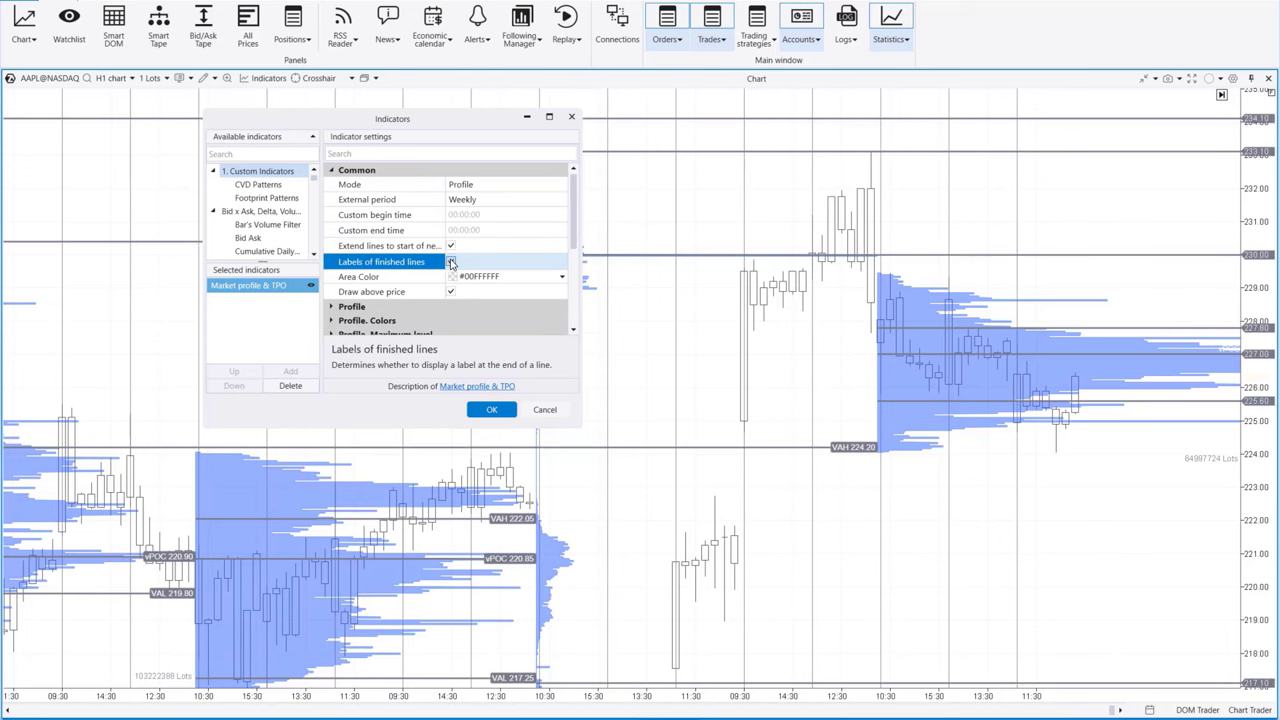
{"action": "left_click", "coordinate": [495, 277]}
{"action": "left_click", "coordinate": [476, 334]}
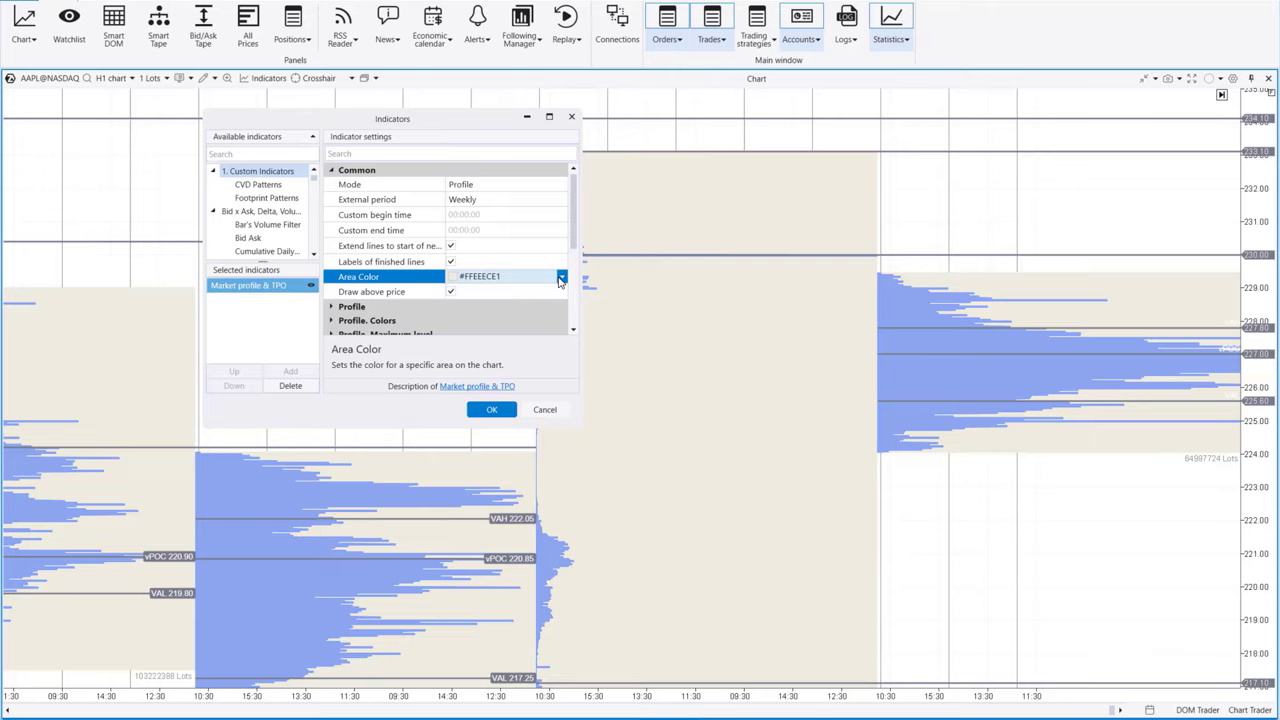
{"action": "left_click", "coordinate": [562, 277]}
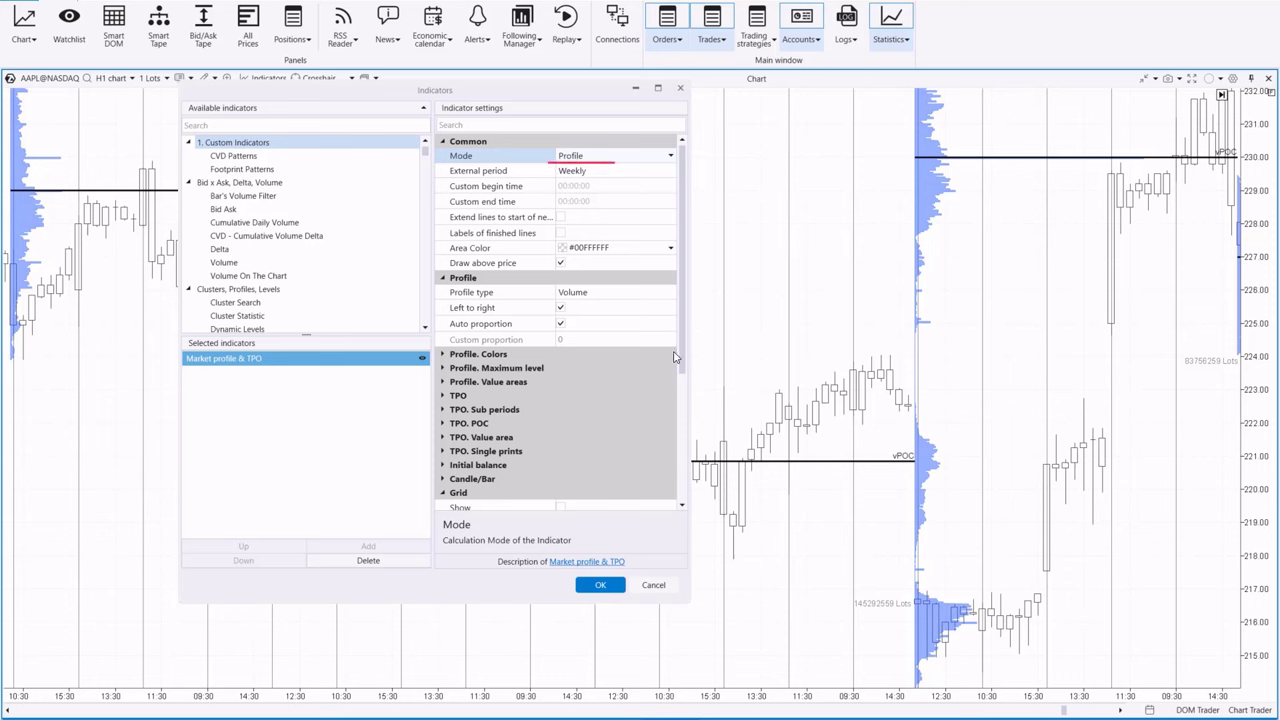
Cycle Profile type through Trades, Delta, Delta - colored and Bid and Ask, back to Volume
{"action": "left_click", "coordinate": [670, 292]}
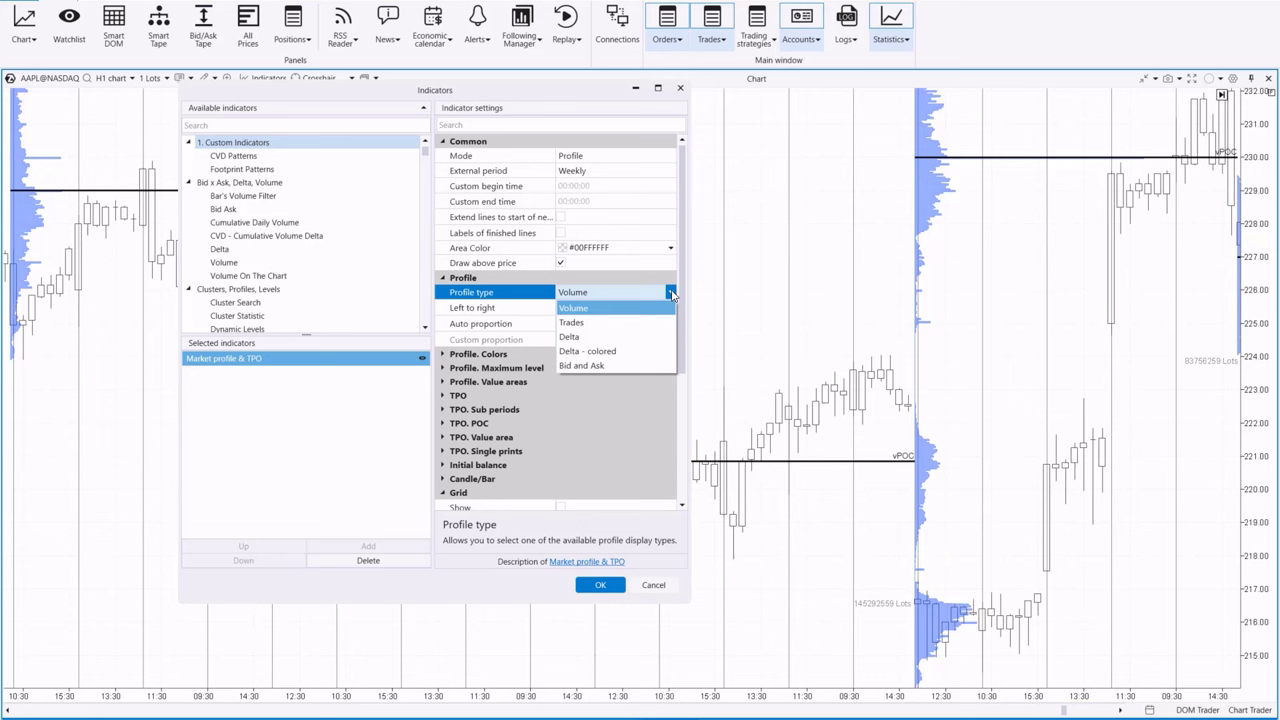
{"action": "left_click", "coordinate": [655, 322]}
{"action": "left_click", "coordinate": [668, 294]}
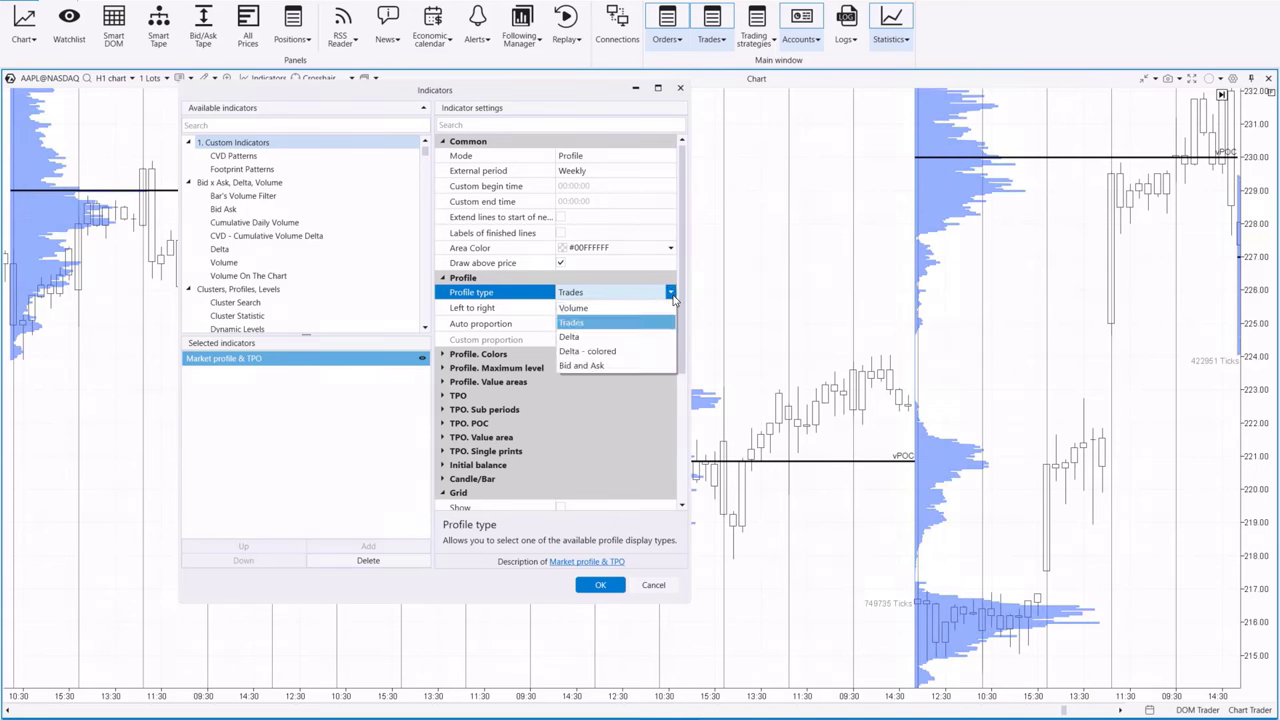
{"action": "left_click", "coordinate": [640, 326]}
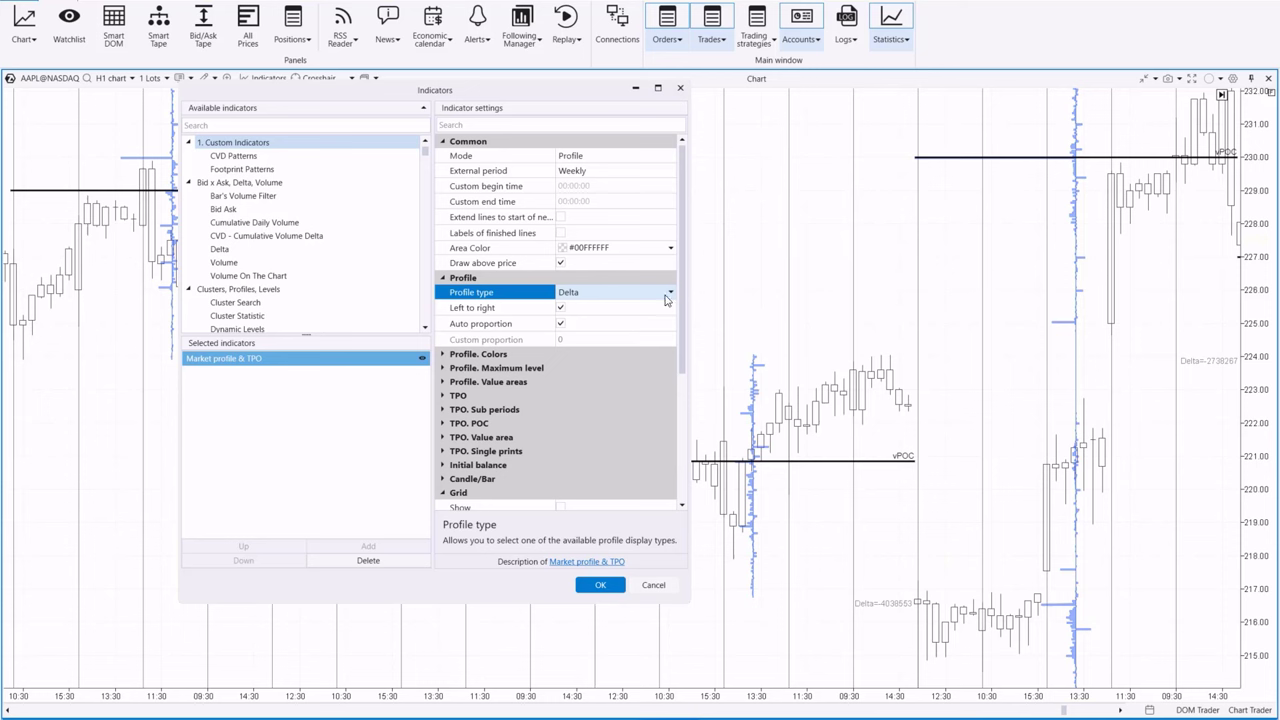
{"action": "left_click", "coordinate": [668, 293]}
{"action": "left_click", "coordinate": [622, 352]}
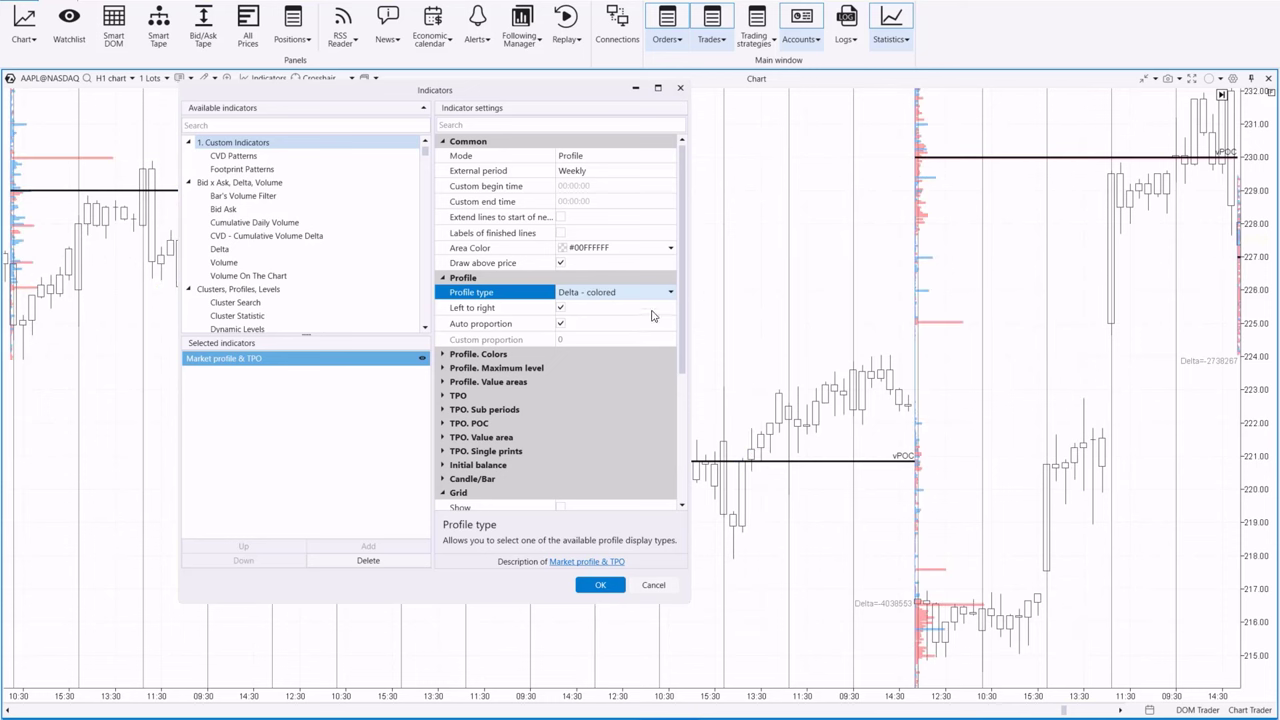
{"action": "left_click", "coordinate": [668, 292]}
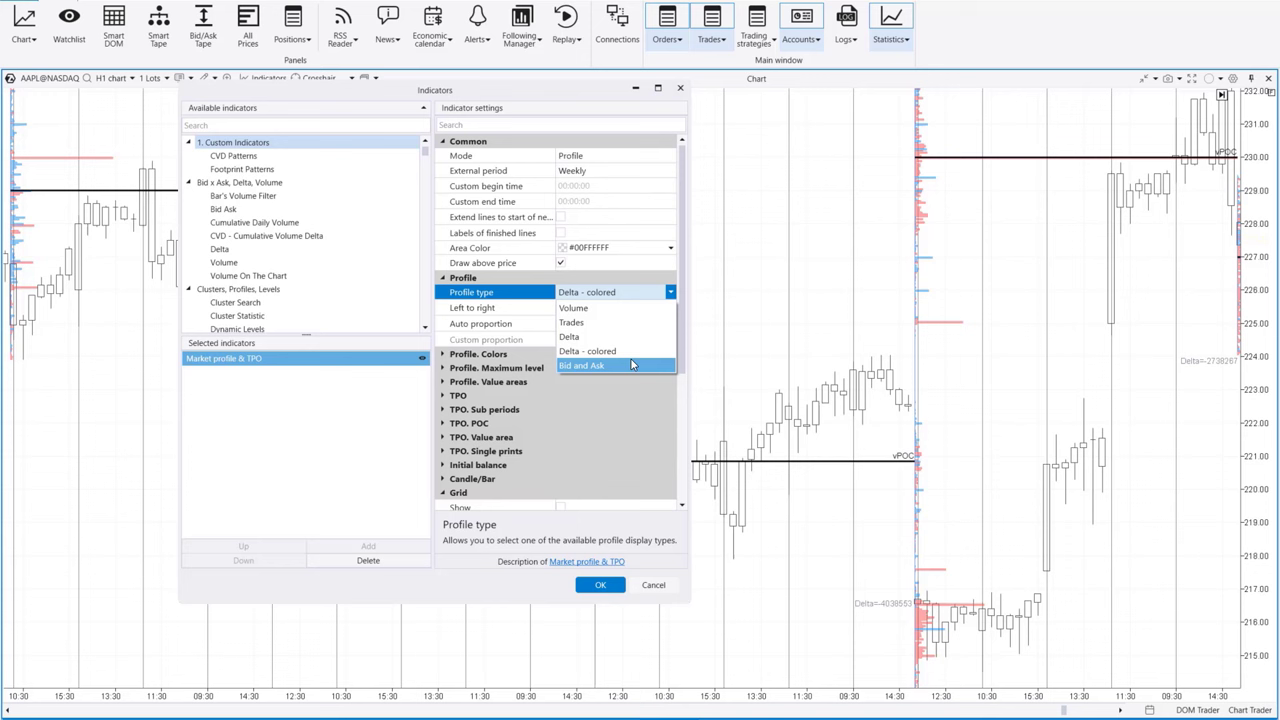
{"action": "left_click", "coordinate": [634, 366]}
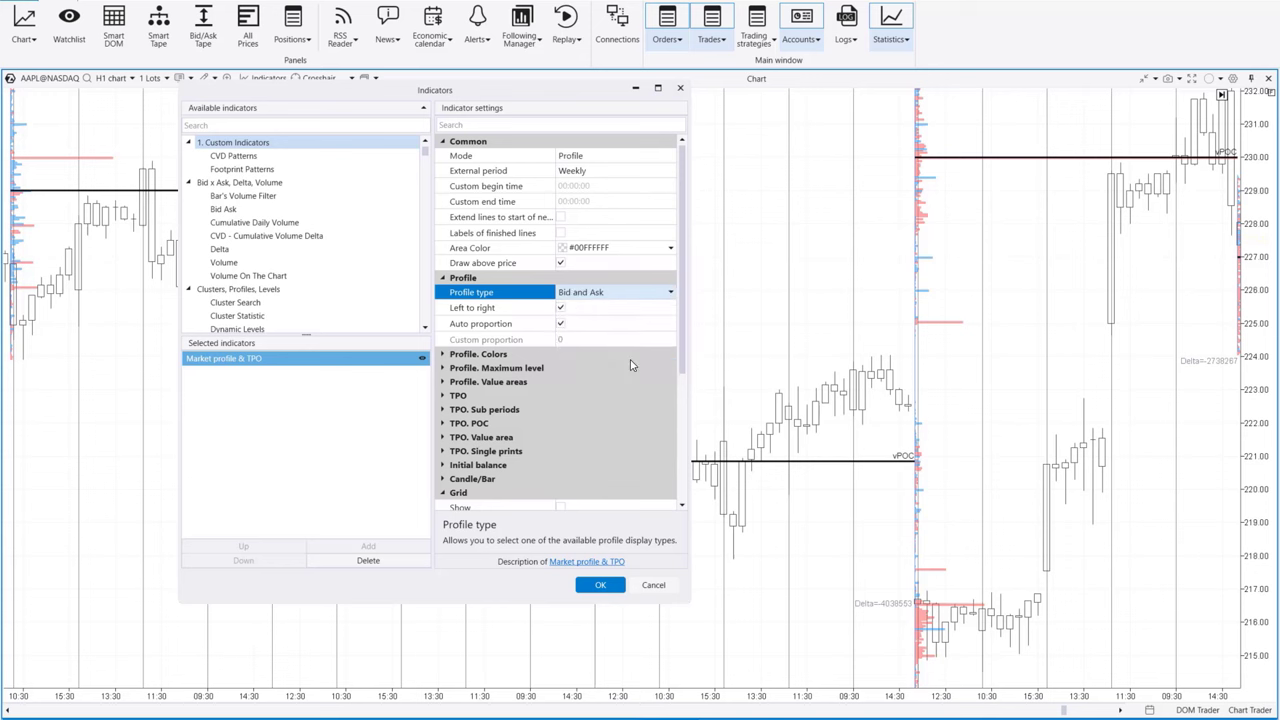
{"action": "left_click", "coordinate": [628, 296]}
{"action": "left_click", "coordinate": [625, 308]}
Keep Left to right drawing, turn off Auto proportion and set Custom proportion to 100
{"action": "left_click", "coordinate": [560, 308]}
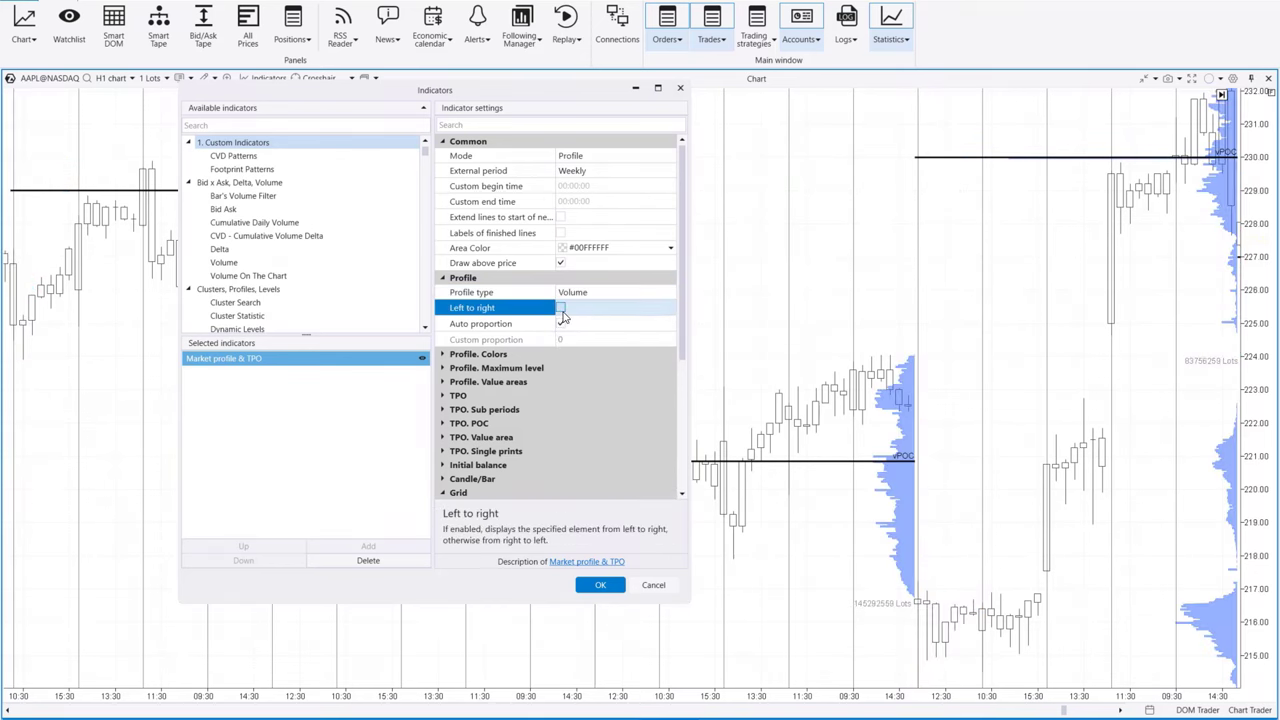
{"action": "left_click", "coordinate": [561, 309]}
{"action": "left_click", "coordinate": [561, 323]}
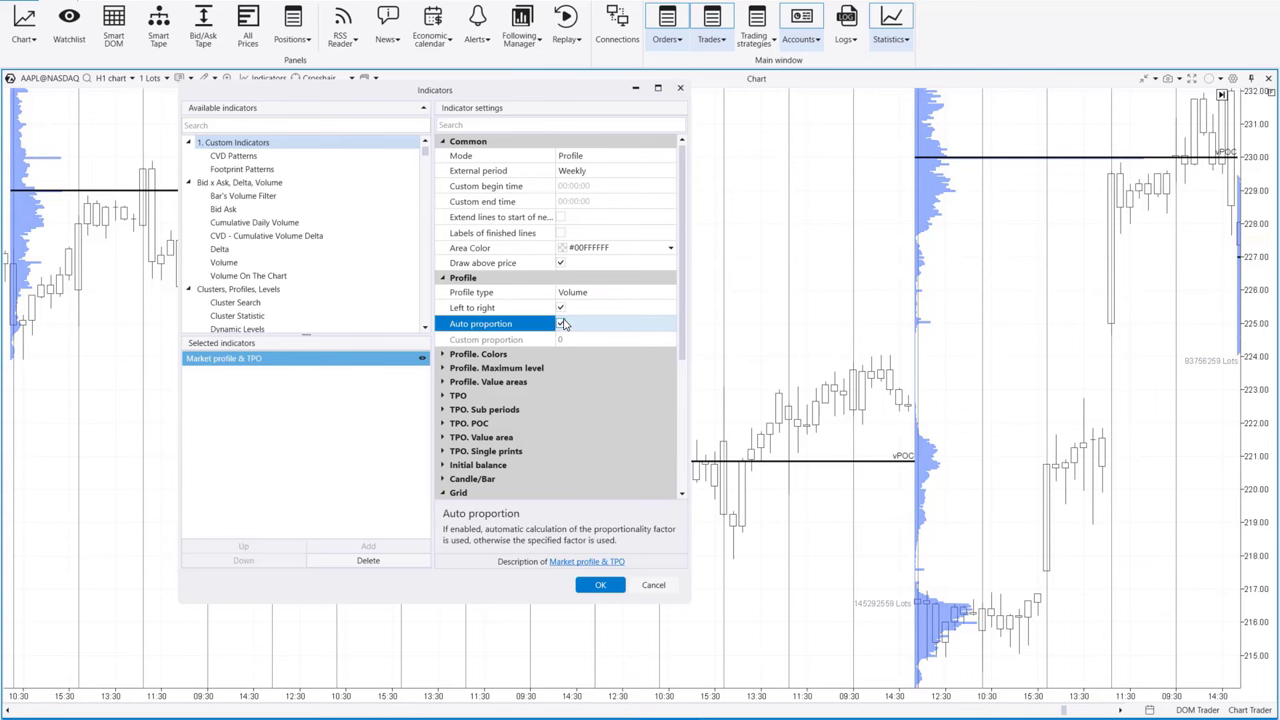
{"action": "left_click", "coordinate": [561, 323]}
{"action": "left_click", "coordinate": [561, 323]}
{"action": "left_click", "coordinate": [560, 340]}
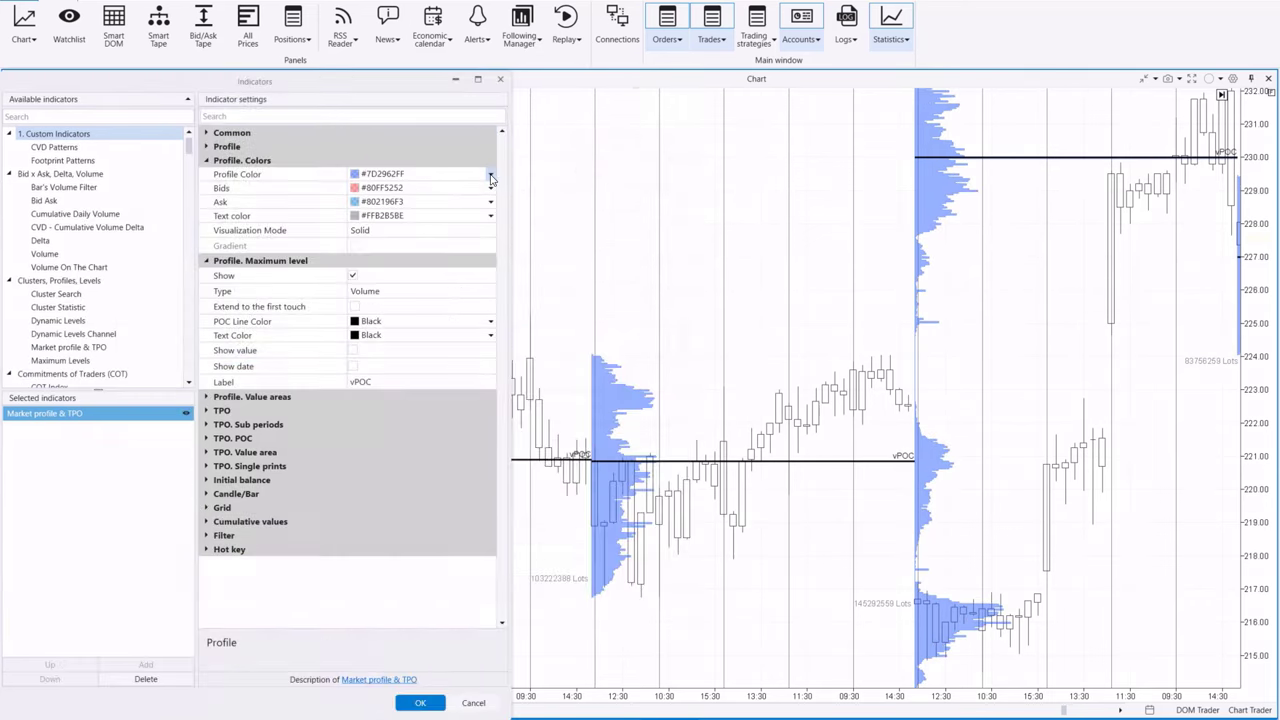
Make the volume profiles a translucent light blue and draw them as Bars
{"action": "left_click", "coordinate": [491, 176]}
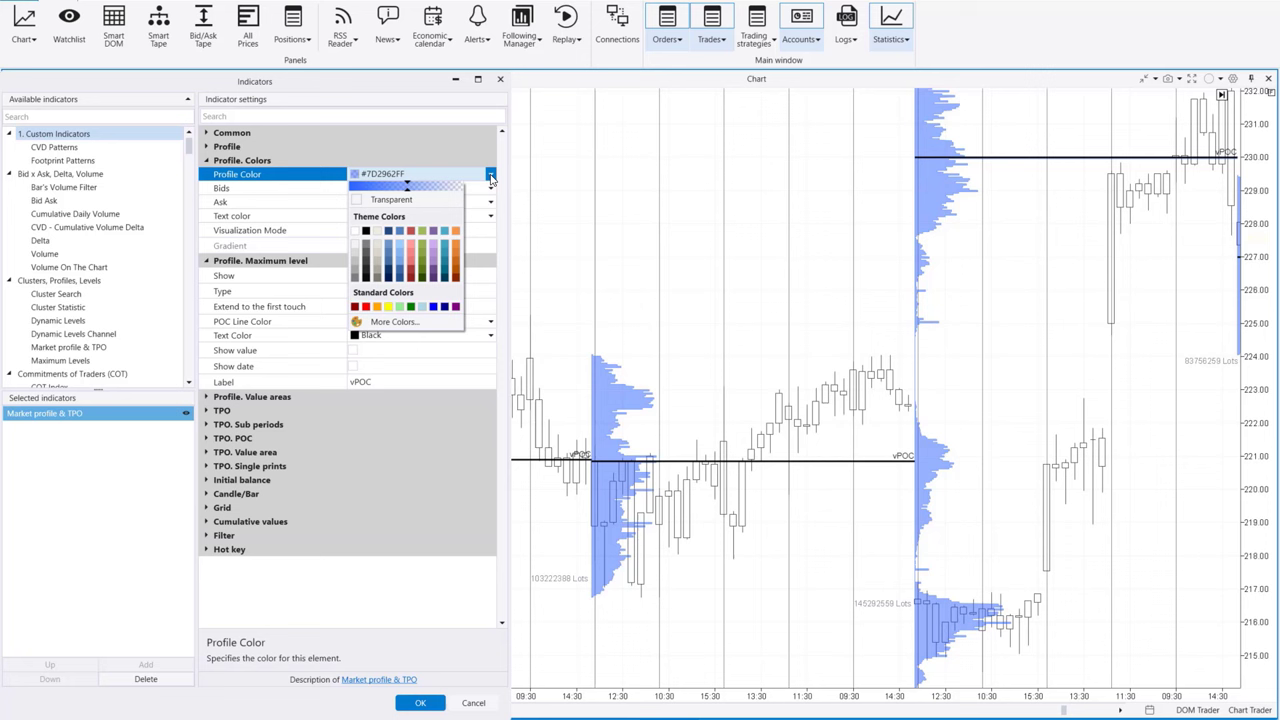
{"action": "left_click", "coordinate": [445, 231]}
{"action": "left_click", "coordinate": [490, 176]}
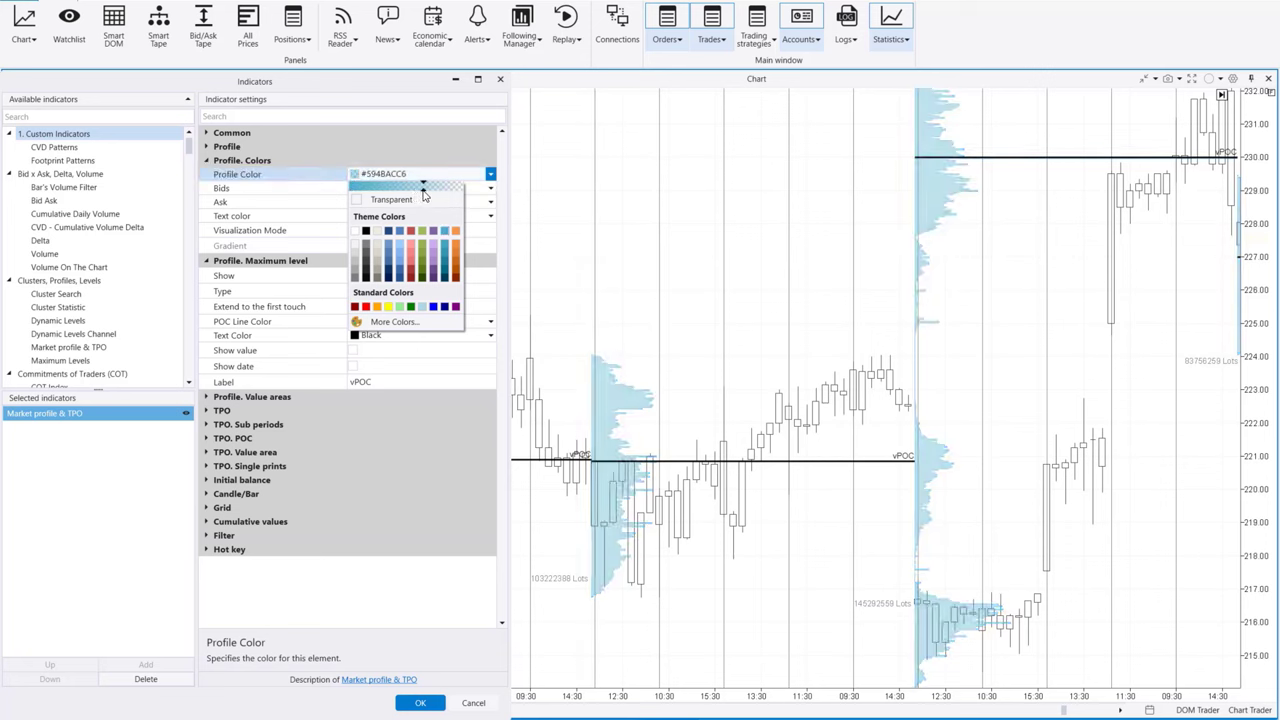
{"action": "left_click_drag", "start_coordinate": [415, 188], "coordinate": [391, 189]}
{"action": "left_click", "coordinate": [398, 110]}
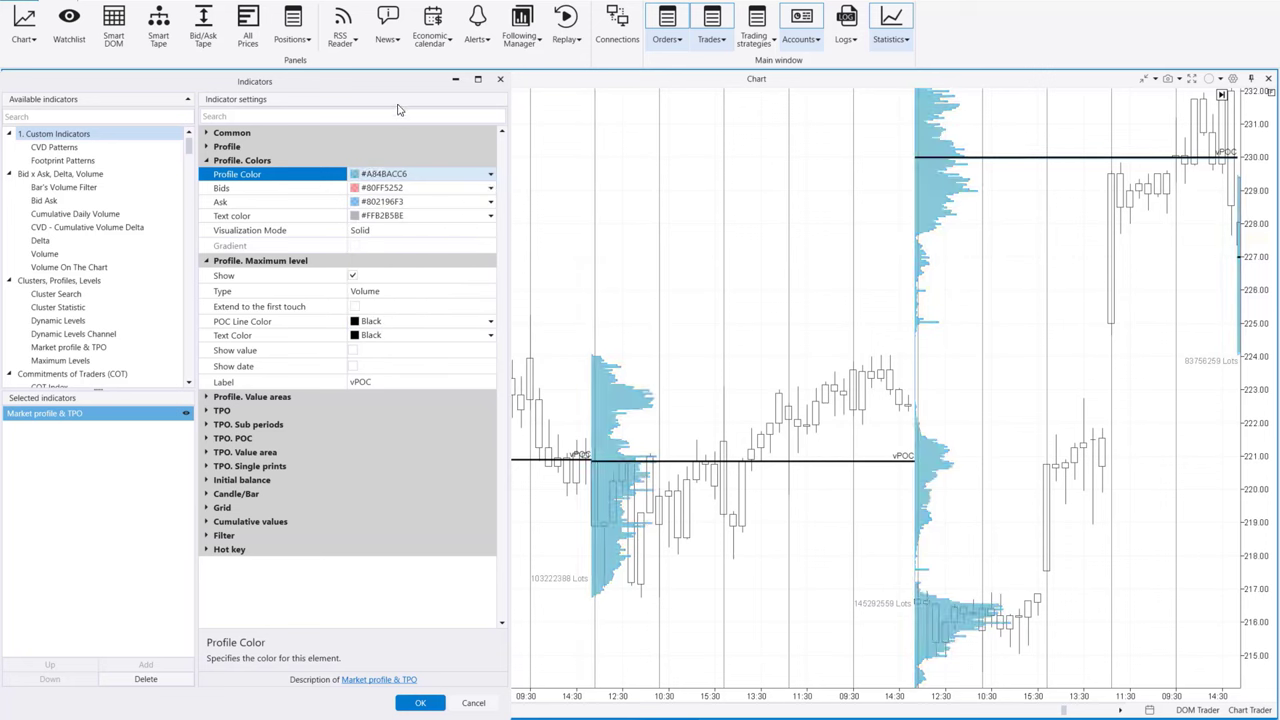
{"action": "left_click", "coordinate": [400, 231]}
{"action": "left_click", "coordinate": [380, 233]}
{"action": "left_click", "coordinate": [378, 248]}
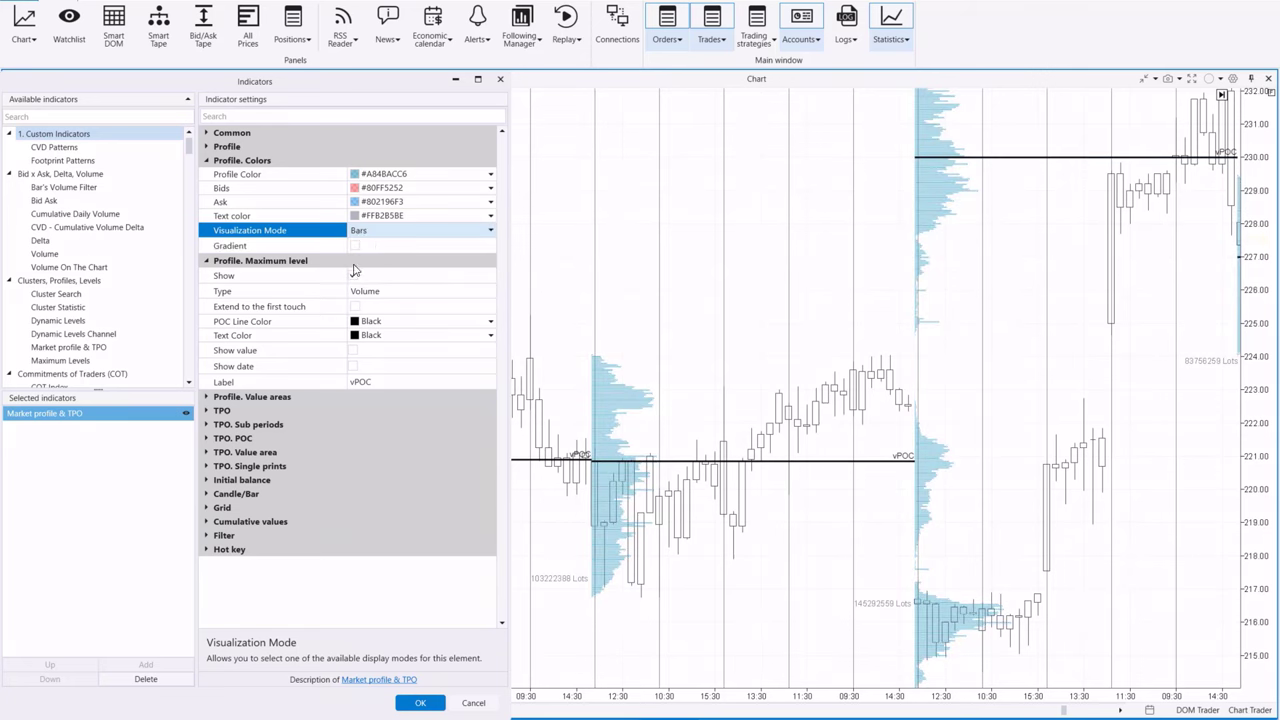
Keep the vPOC lines shown, trying Positive delta before keeping Maximum level Type Volume
{"action": "left_click", "coordinate": [352, 277]}
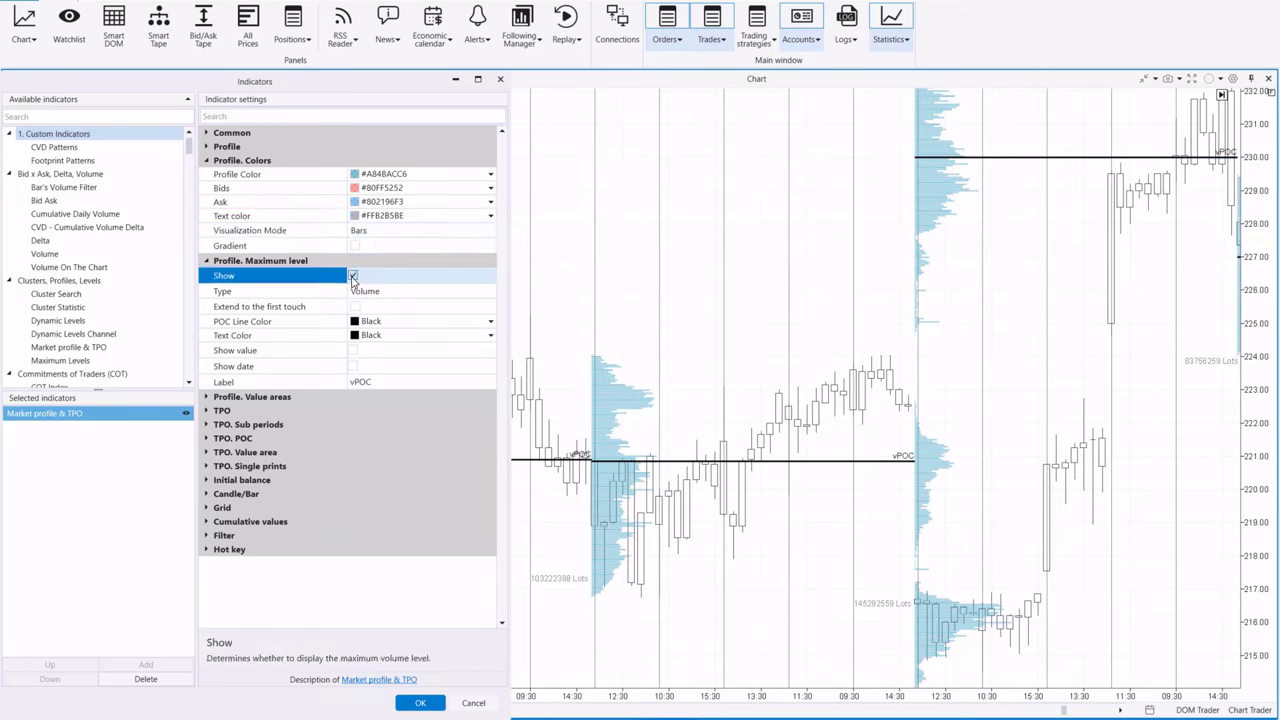
{"action": "left_click", "coordinate": [352, 277]}
{"action": "left_click", "coordinate": [352, 277]}
{"action": "left_click", "coordinate": [386, 293]}
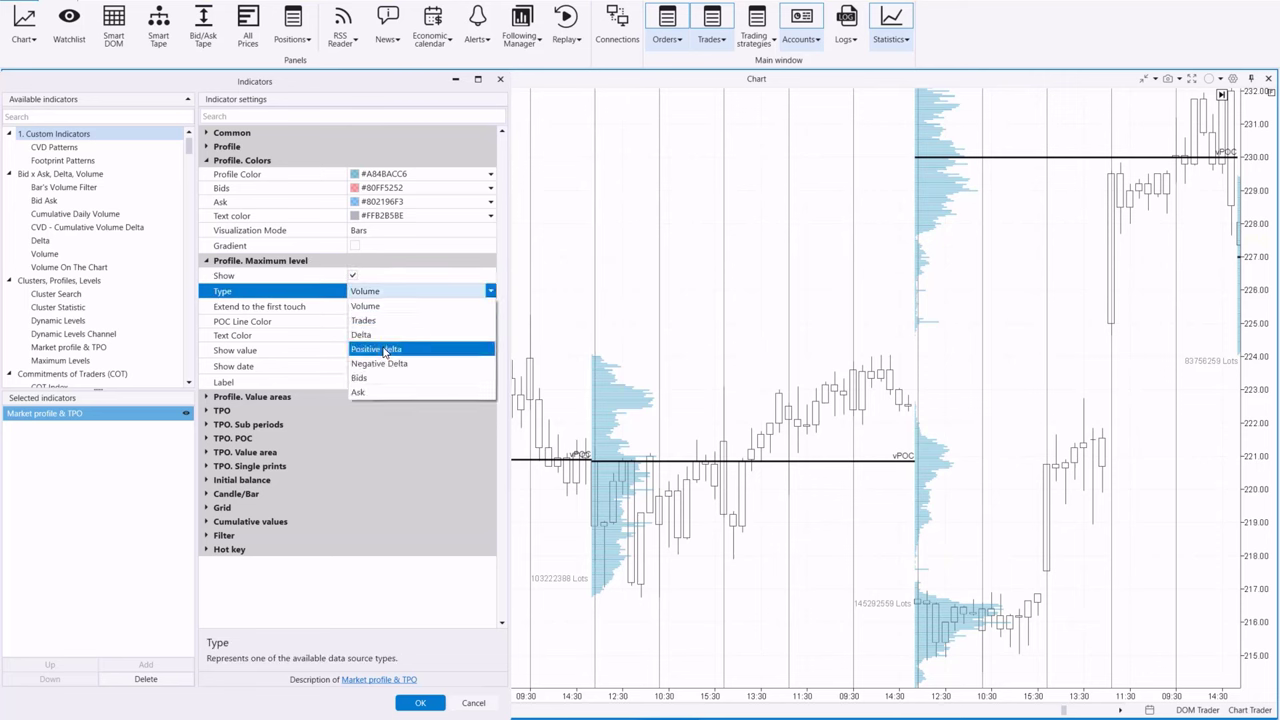
{"action": "left_click", "coordinate": [383, 350]}
{"action": "left_click", "coordinate": [399, 297]}
{"action": "left_click", "coordinate": [397, 307]}
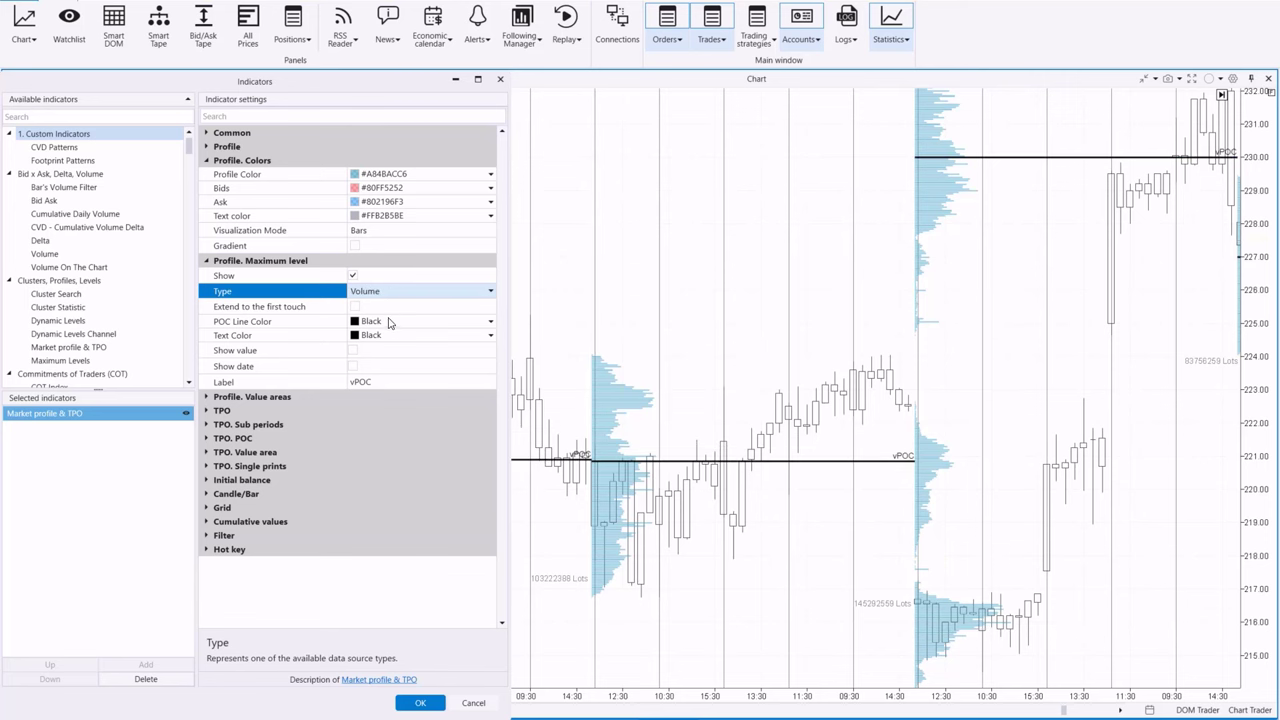
Make the vPOC lines and label text red, and extend the lines to the first touch
{"action": "left_click", "coordinate": [390, 321]}
{"action": "left_click", "coordinate": [416, 378]}
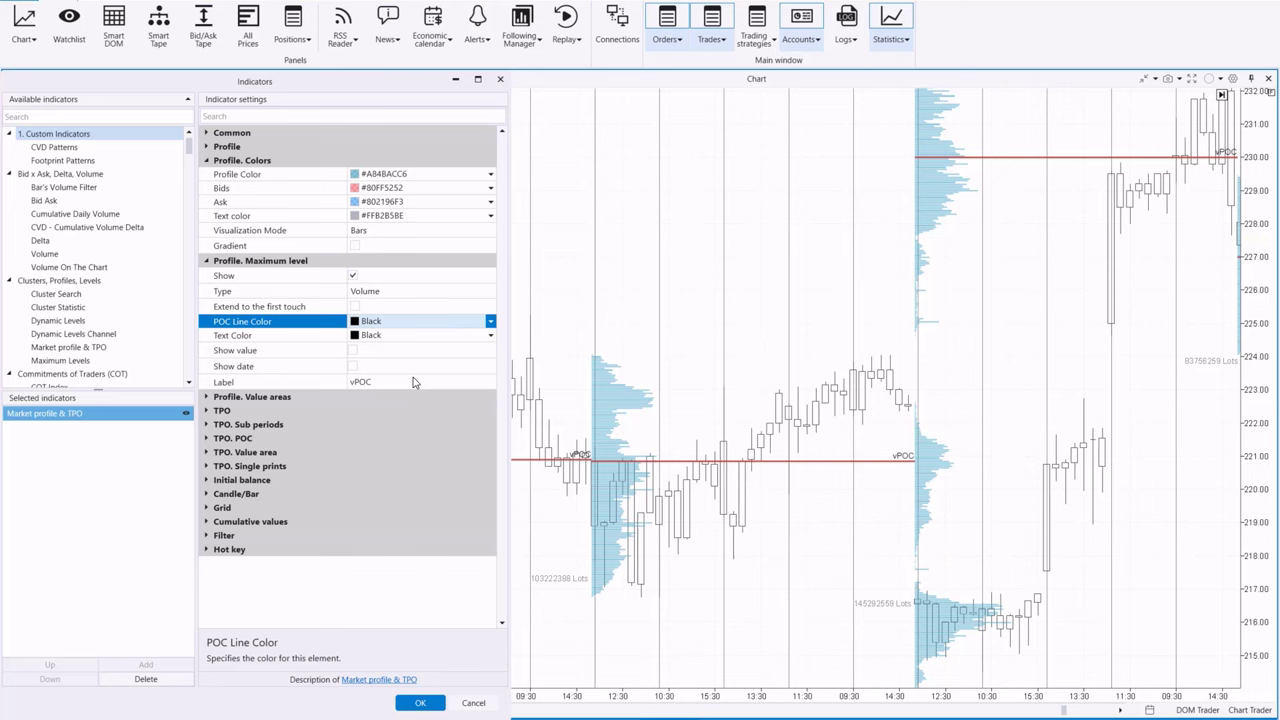
{"action": "left_click", "coordinate": [410, 336]}
{"action": "left_click", "coordinate": [411, 393]}
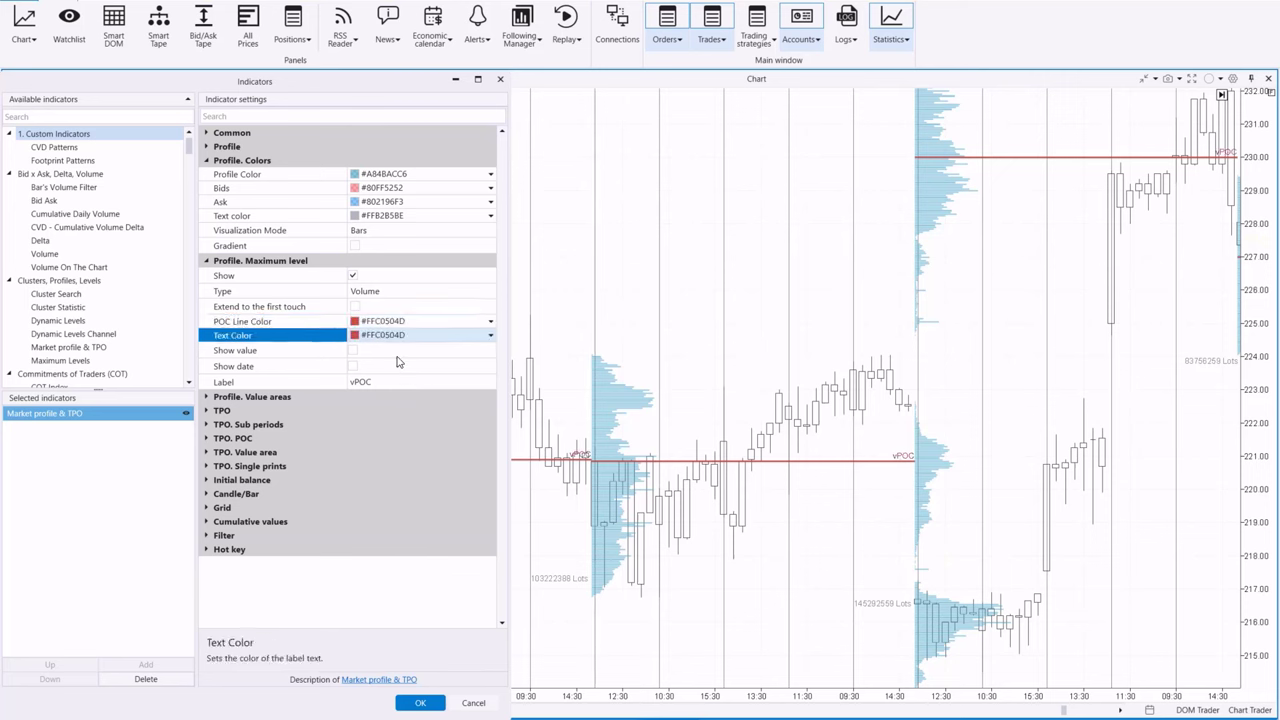
{"action": "left_click", "coordinate": [352, 354]}
{"action": "left_click", "coordinate": [352, 352]}
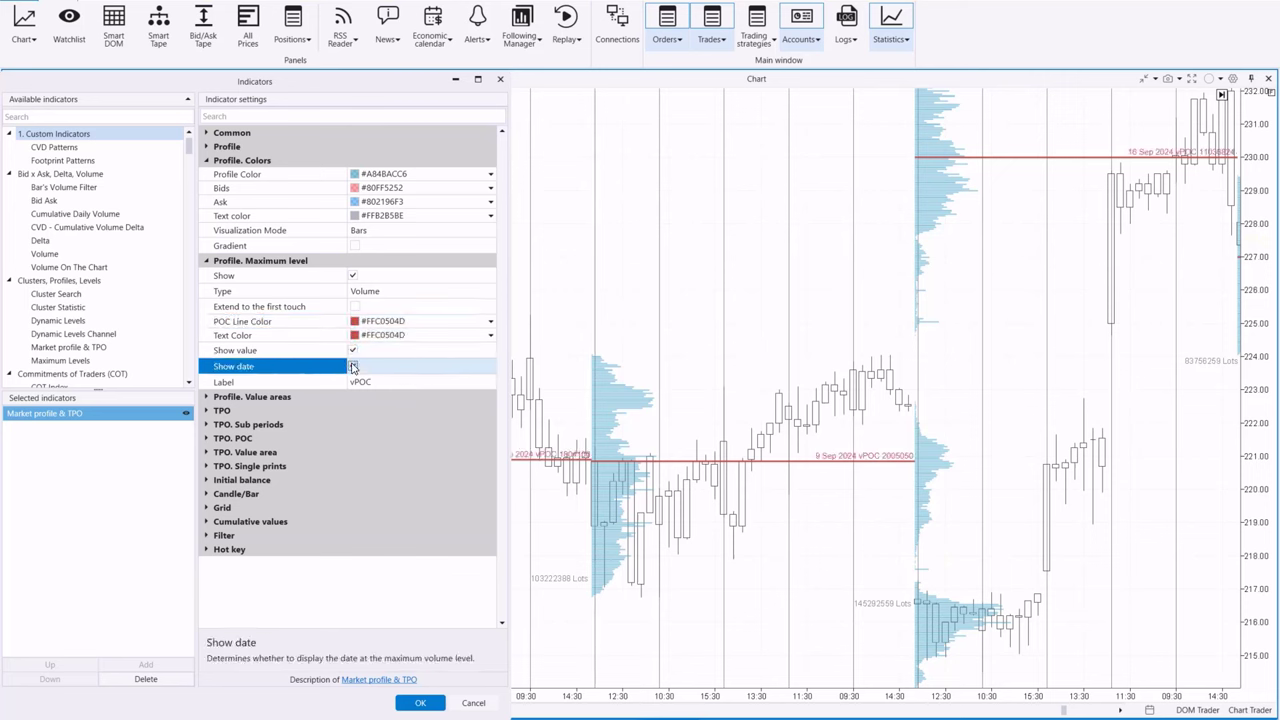
{"action": "left_click", "coordinate": [355, 307]}
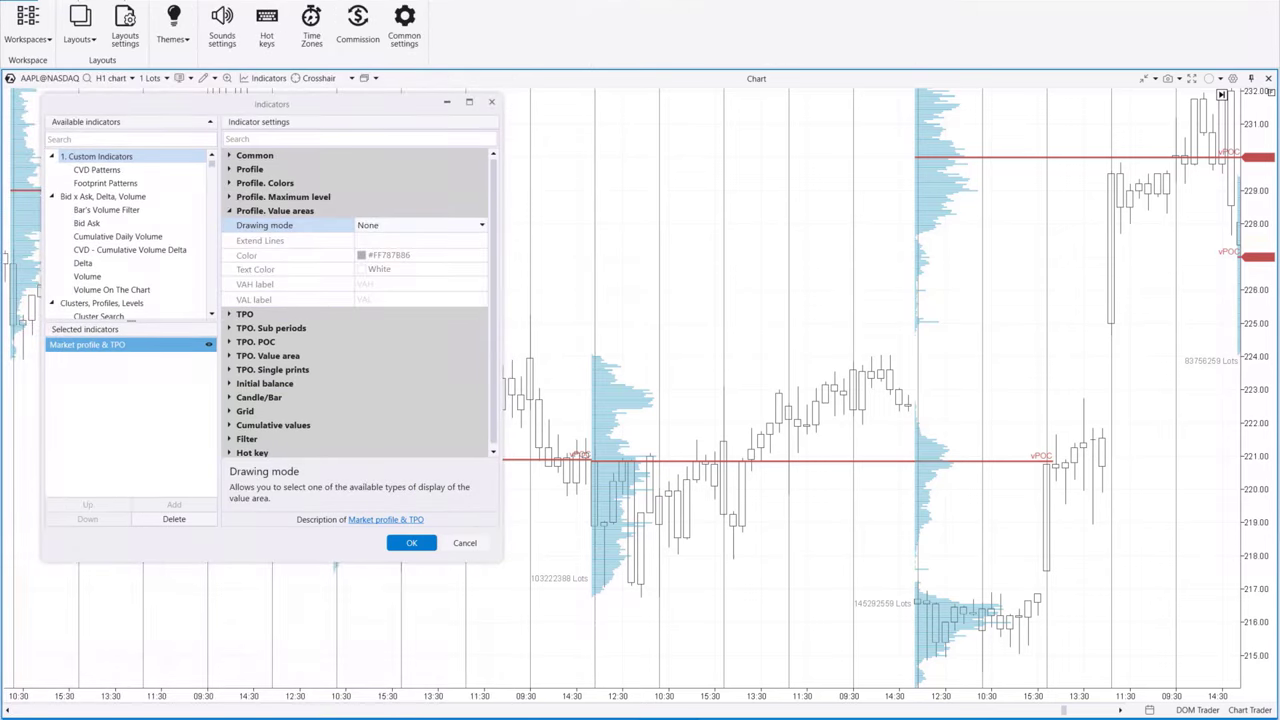
Set the value area drawing mode to Lines and area
{"action": "left_click", "coordinate": [457, 230]}
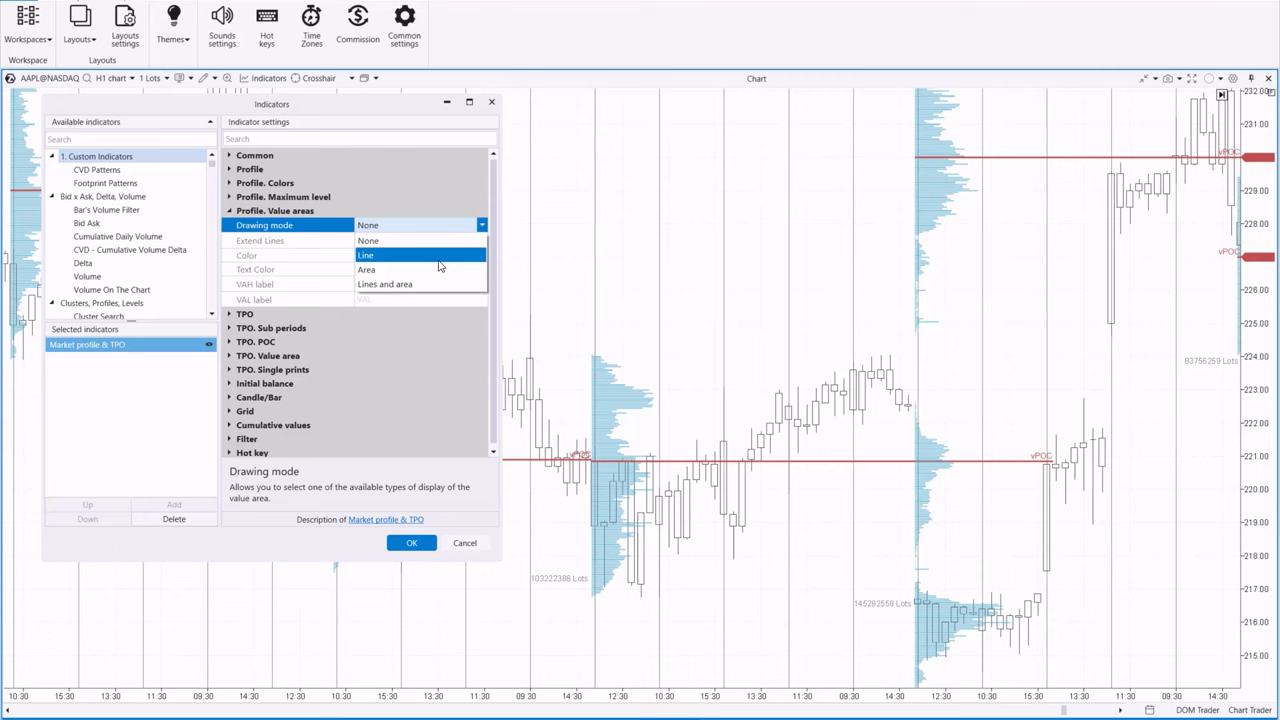
{"action": "left_click", "coordinate": [455, 249]}
{"action": "left_click", "coordinate": [462, 228]}
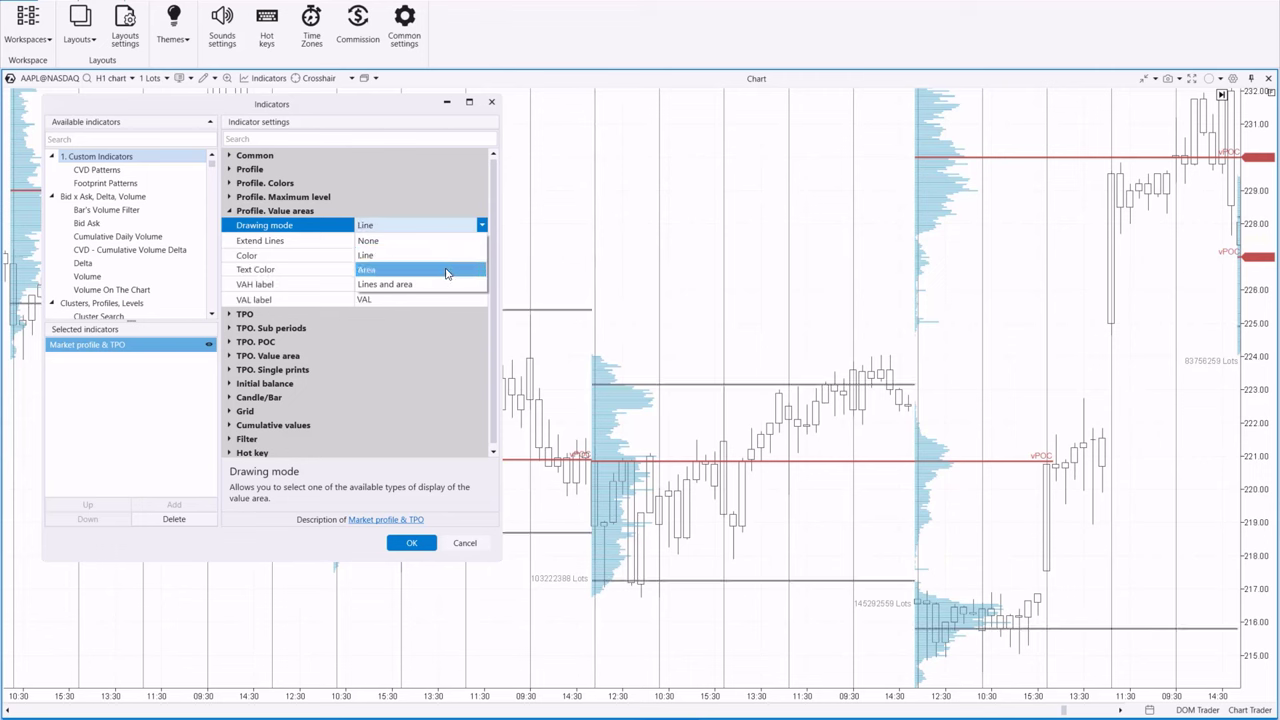
{"action": "left_click", "coordinate": [452, 253]}
{"action": "left_click", "coordinate": [458, 231]}
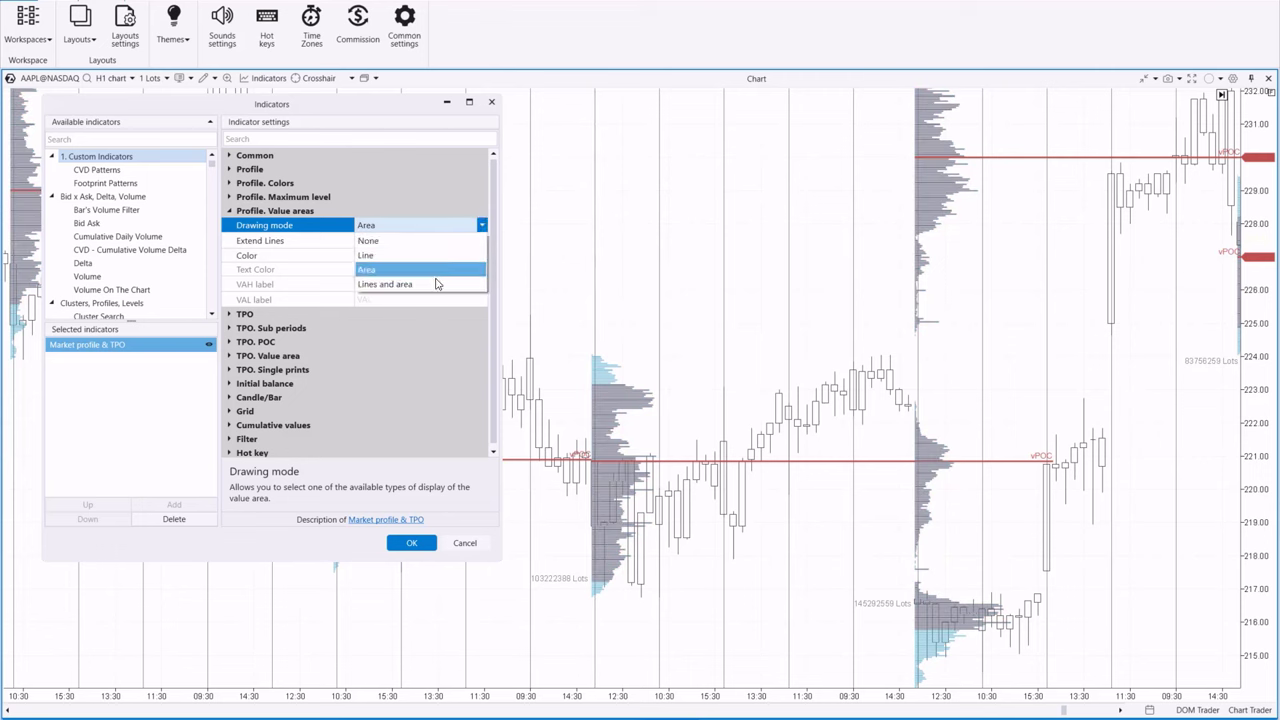
{"action": "left_click", "coordinate": [434, 284]}
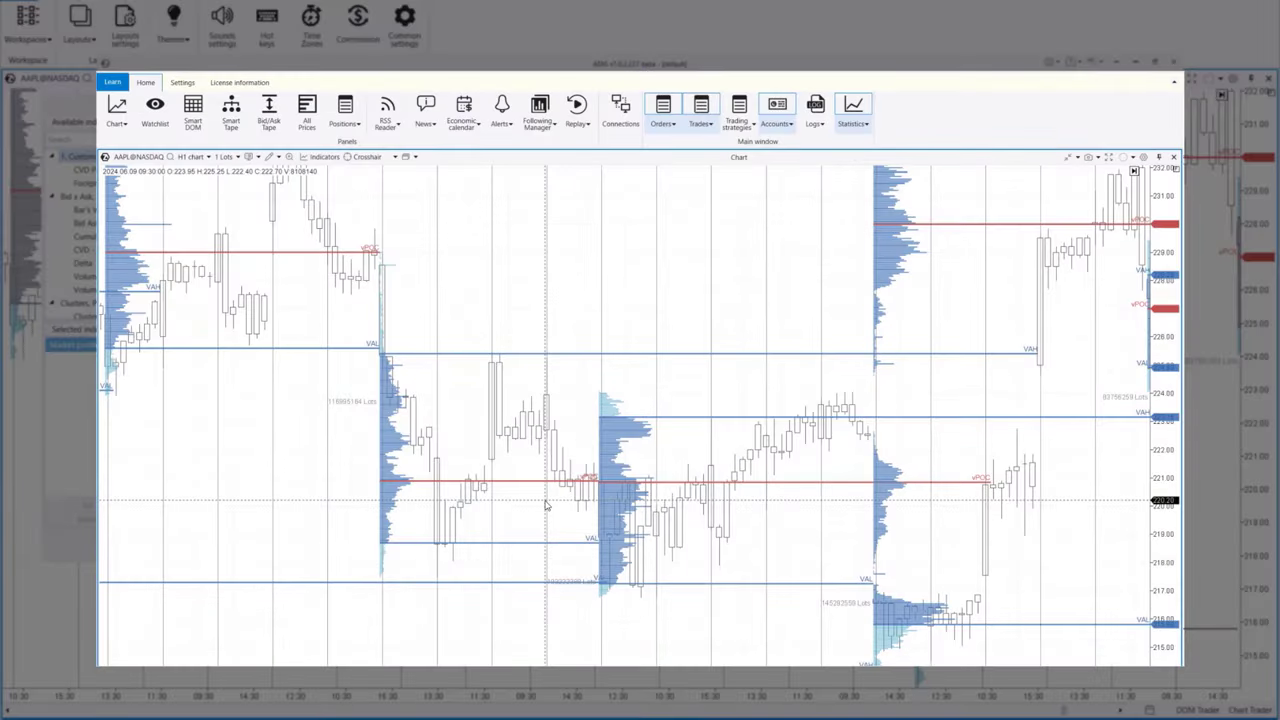
Set the Value Area percent to 80 in Common settings
{"action": "left_click", "coordinate": [182, 82]}
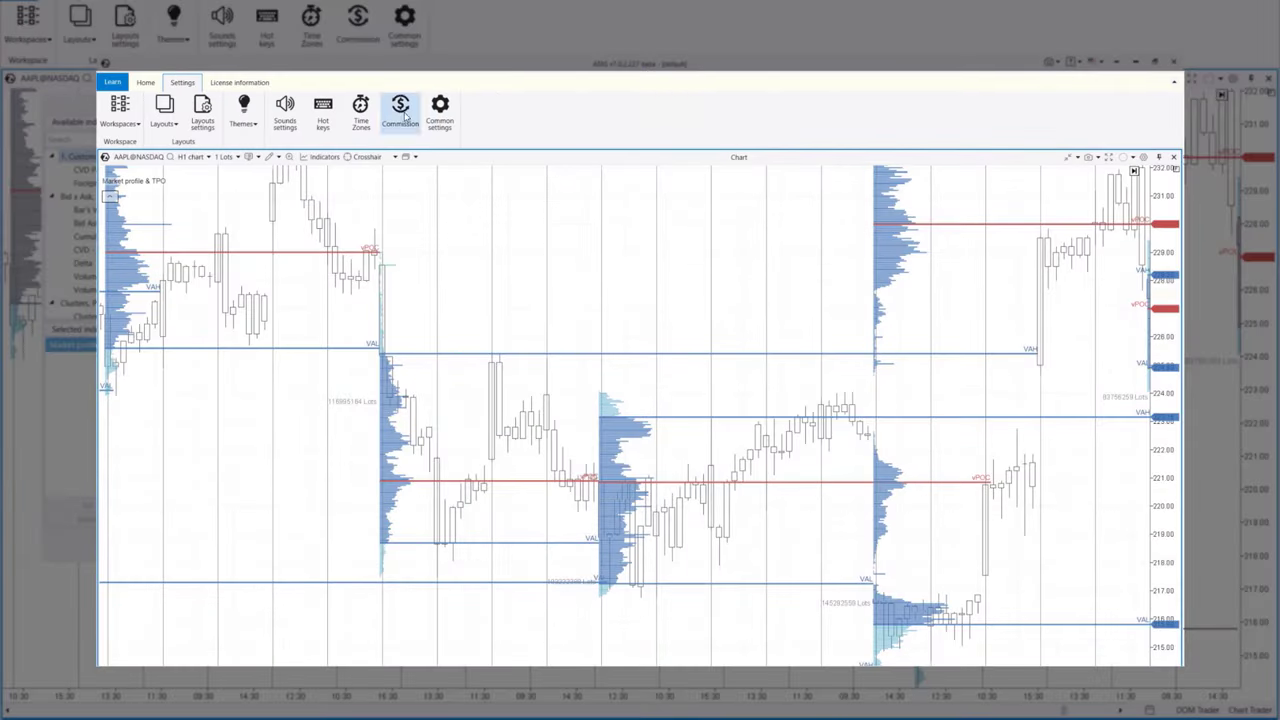
{"action": "left_click", "coordinate": [440, 112]}
{"action": "left_click", "coordinate": [649, 336]}
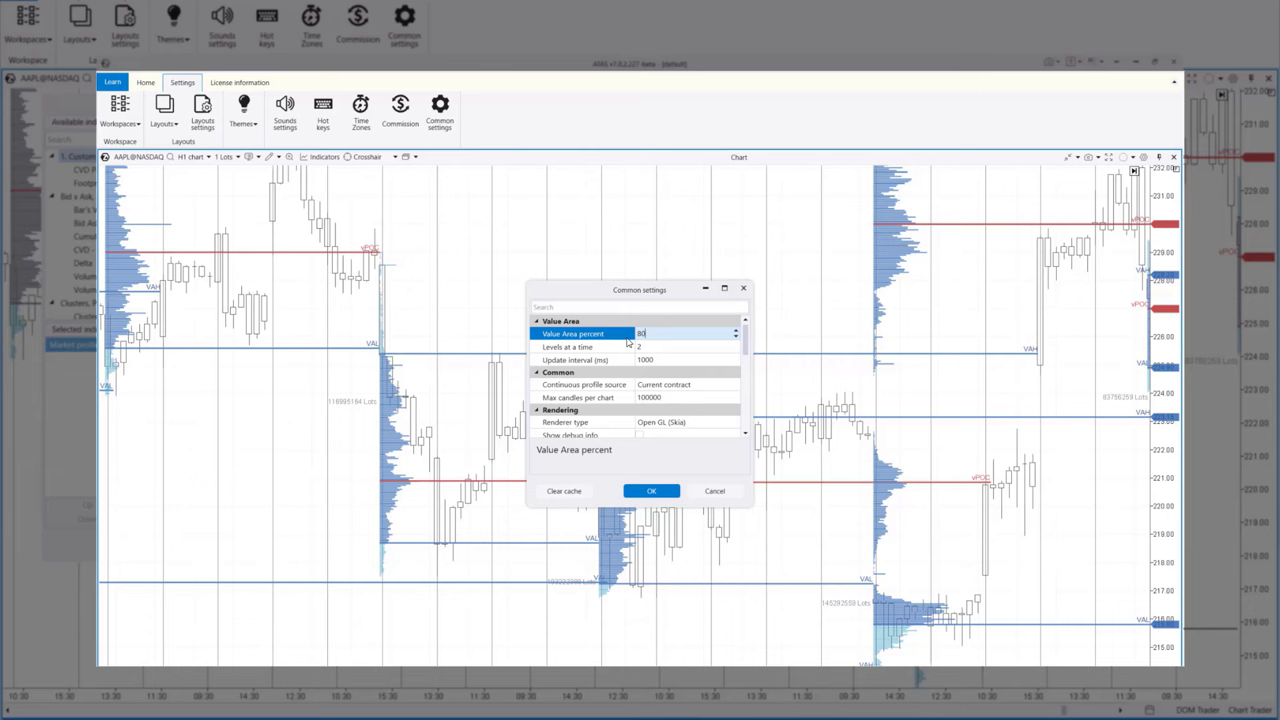
{"action": "type", "text": "80"}
{"action": "left_click", "coordinate": [659, 491]}
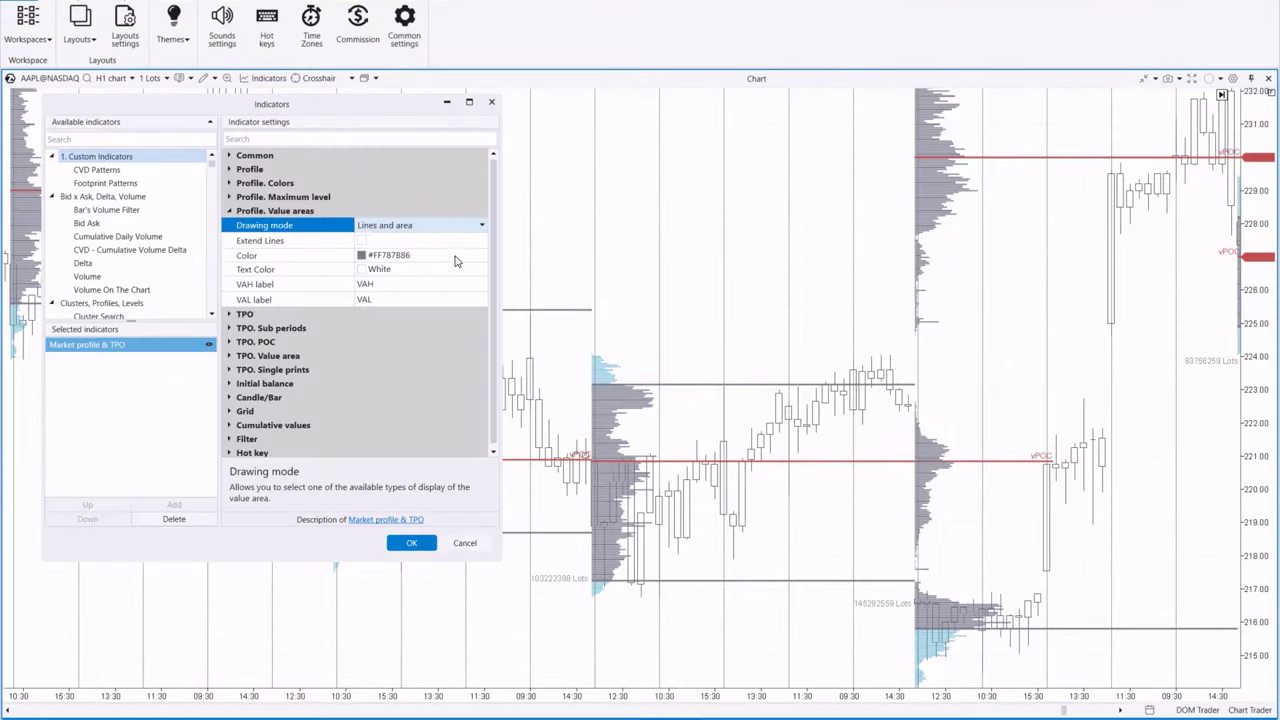
Colour the value areas blue with dark-blue VAH/VAL labels and extend the lines
{"action": "left_click", "coordinate": [458, 258]}
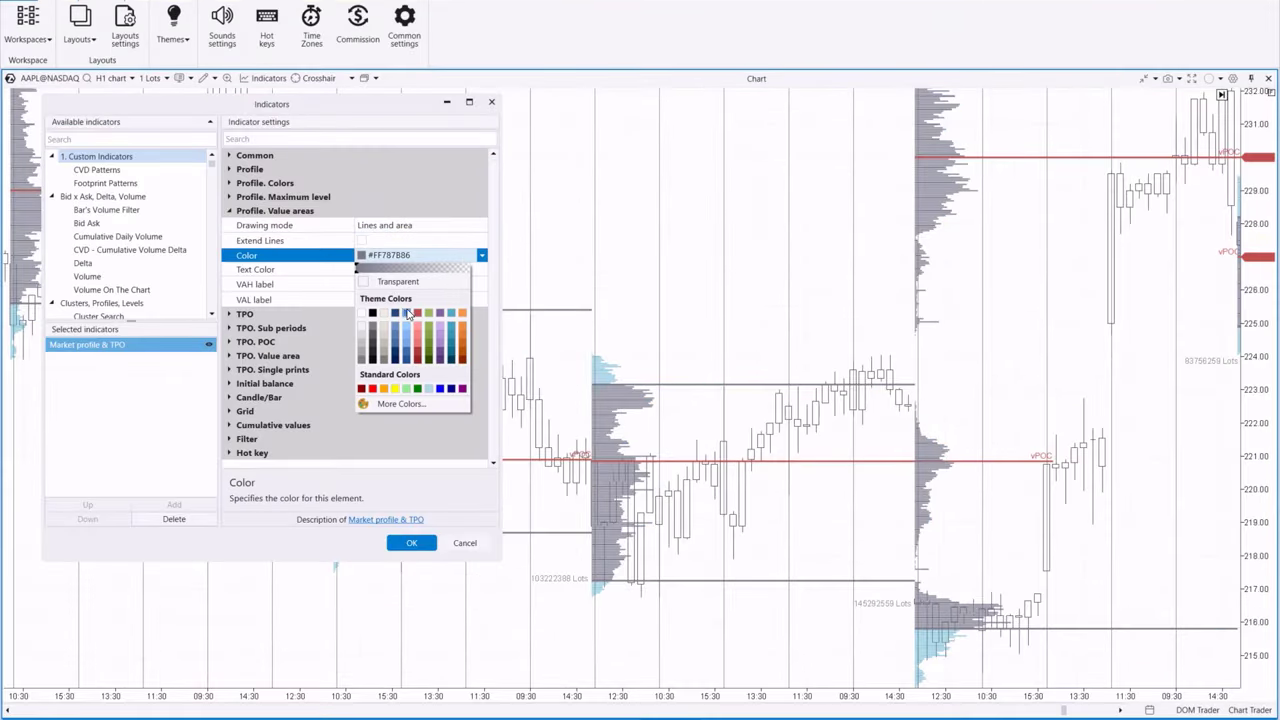
{"action": "left_click", "coordinate": [407, 313]}
{"action": "left_click", "coordinate": [378, 271]}
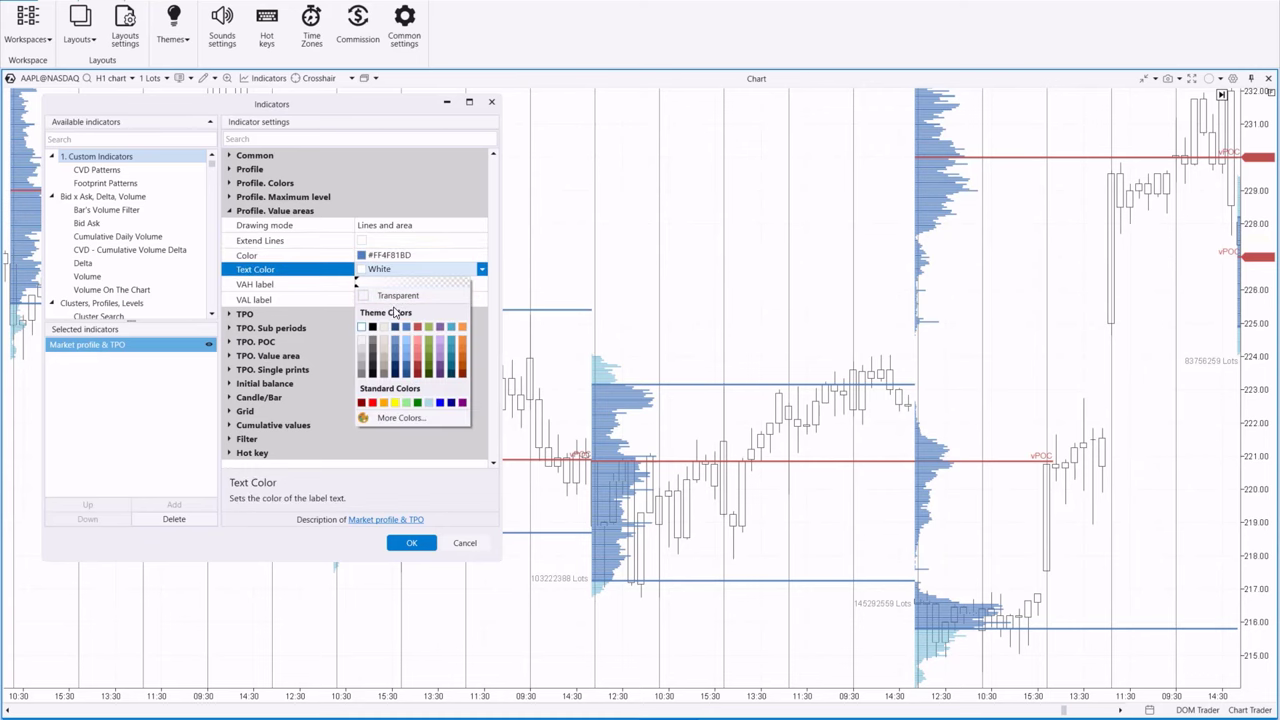
{"action": "left_click", "coordinate": [394, 328]}
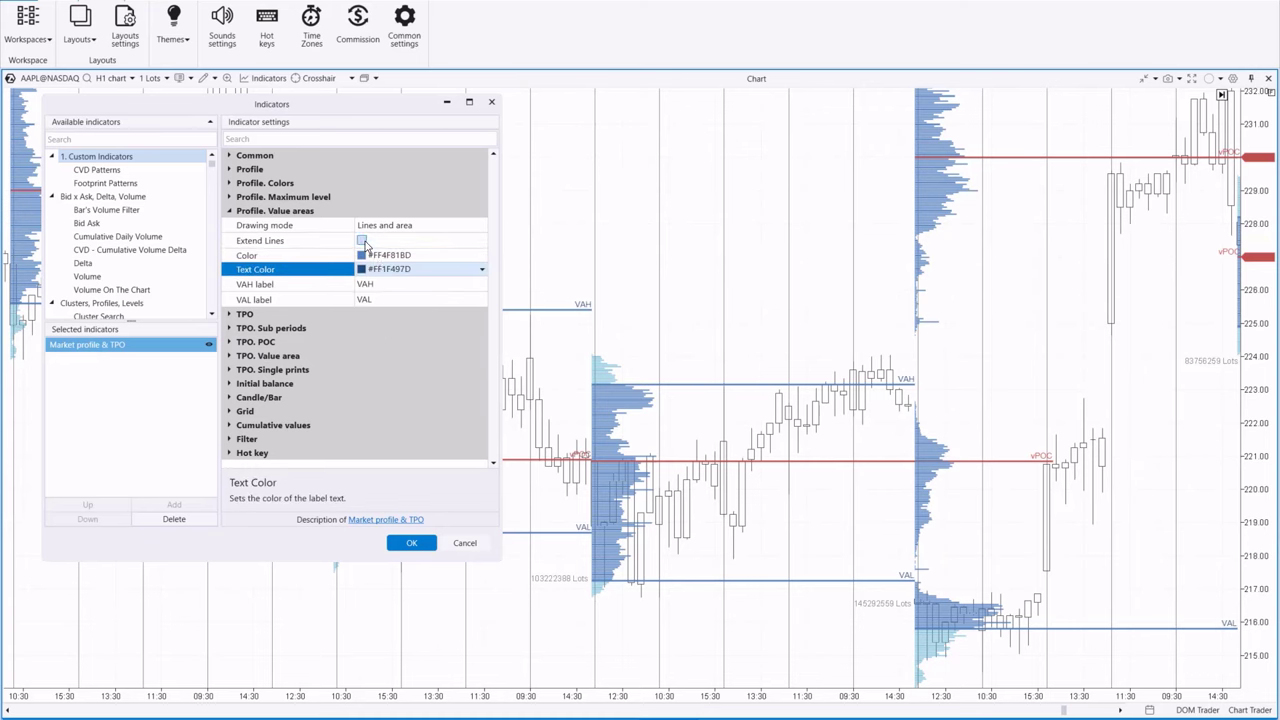
{"action": "left_click", "coordinate": [361, 241]}
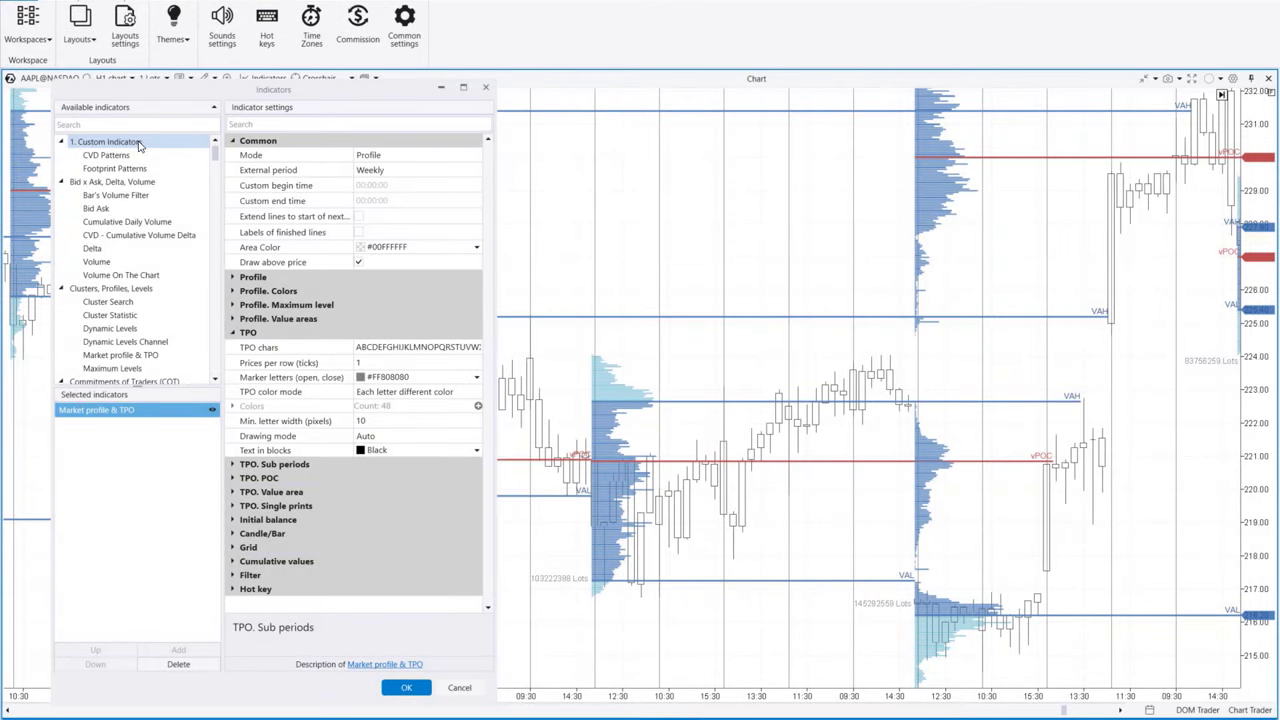
Switch the indicator to TPO mode with 5 ticks per row
{"action": "left_click", "coordinate": [378, 157]}
{"action": "left_click", "coordinate": [378, 157]}
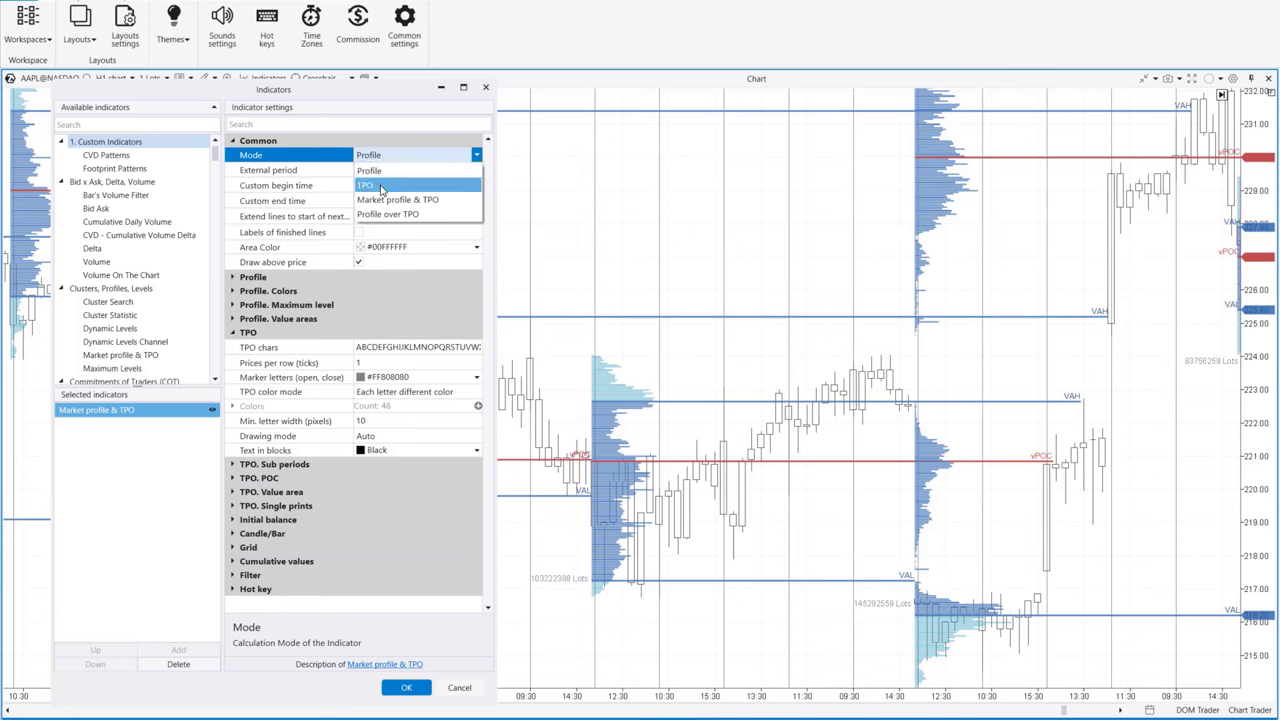
{"action": "left_click", "coordinate": [380, 187]}
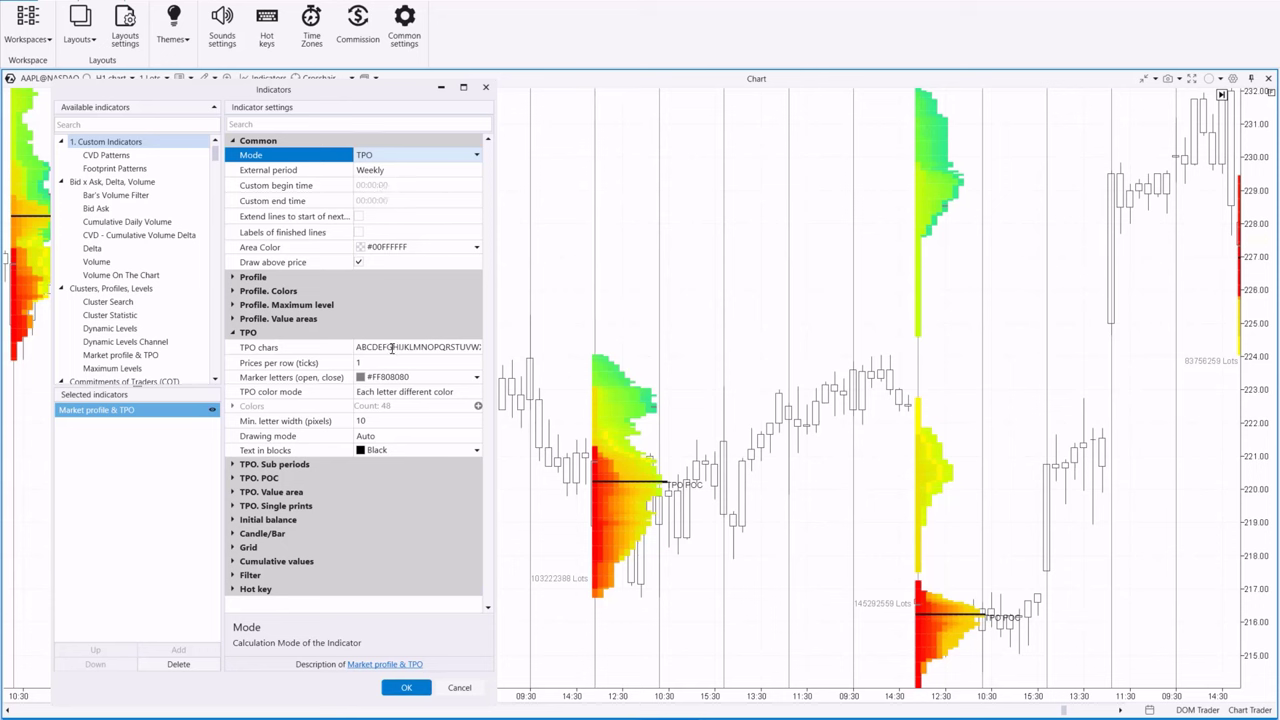
{"action": "left_click", "coordinate": [392, 347]}
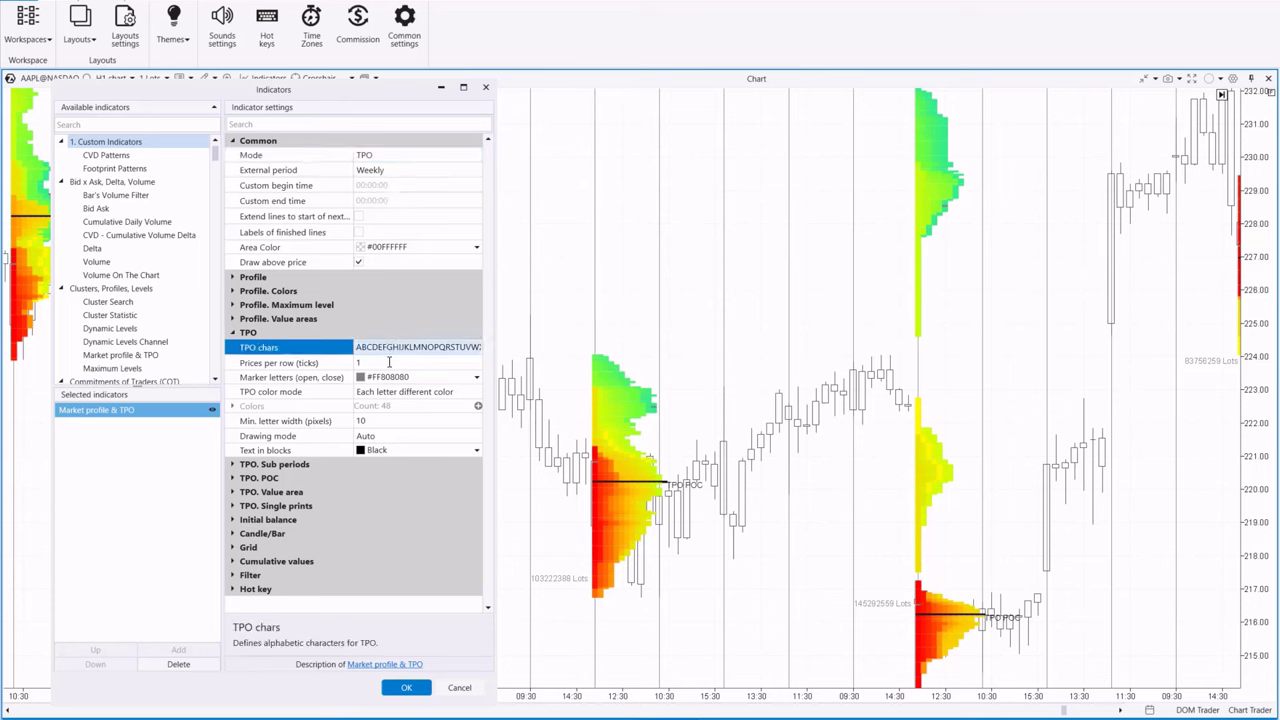
{"action": "left_click", "coordinate": [390, 363]}
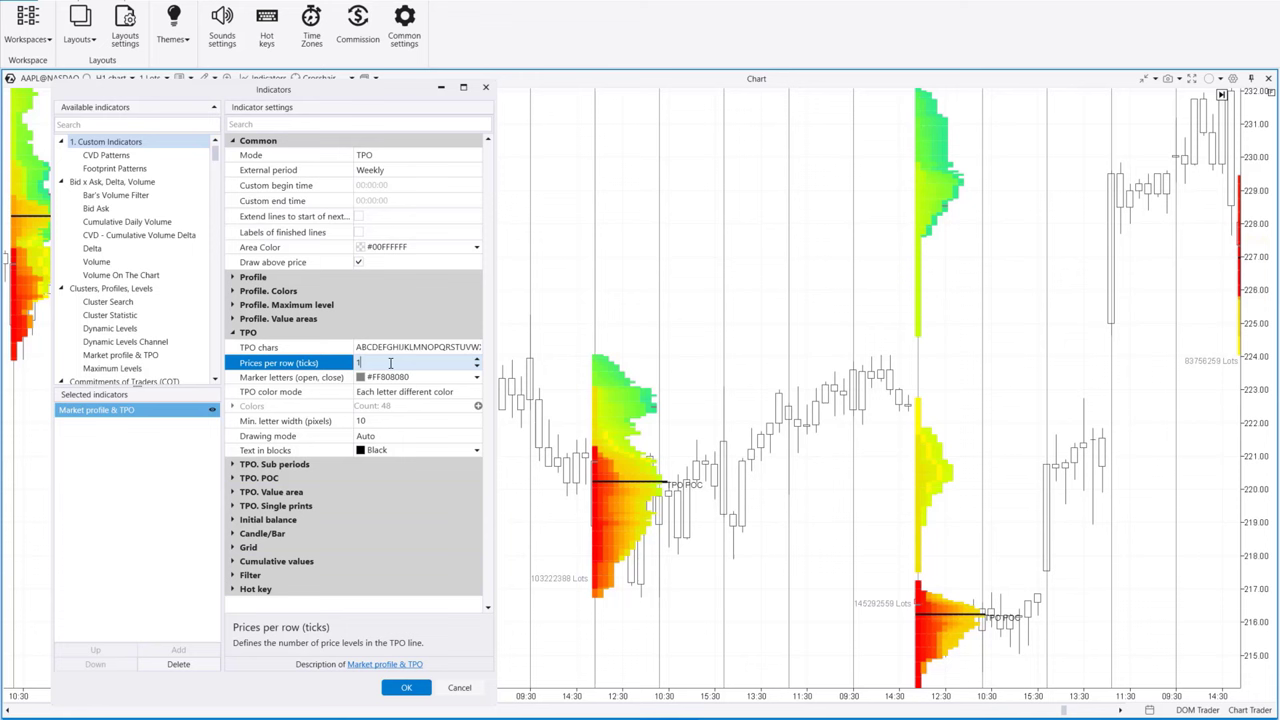
{"action": "left_click", "coordinate": [477, 360]}
{"action": "left_click", "coordinate": [477, 360]}
{"action": "left_click", "coordinate": [477, 360]}
{"action": "left_click", "coordinate": [477, 360]}
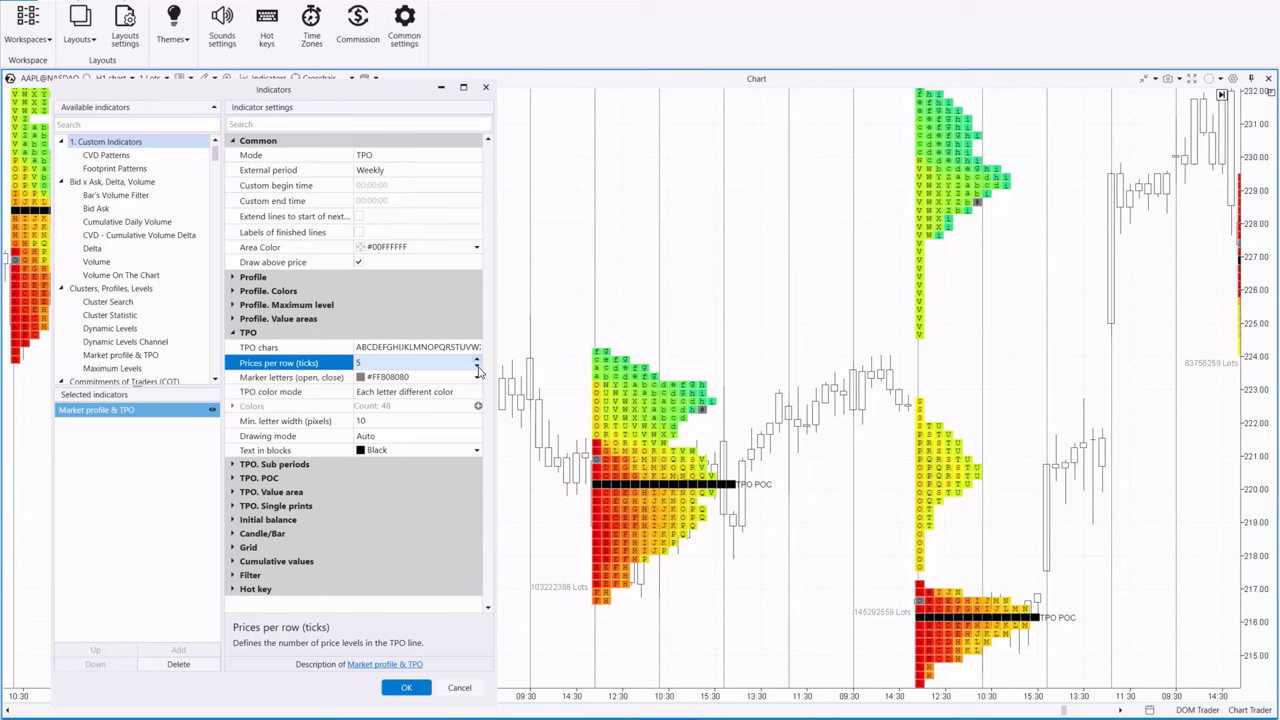
Keep the marker colour unchanged and give each TPO letter a different colour
{"action": "left_click", "coordinate": [475, 377]}
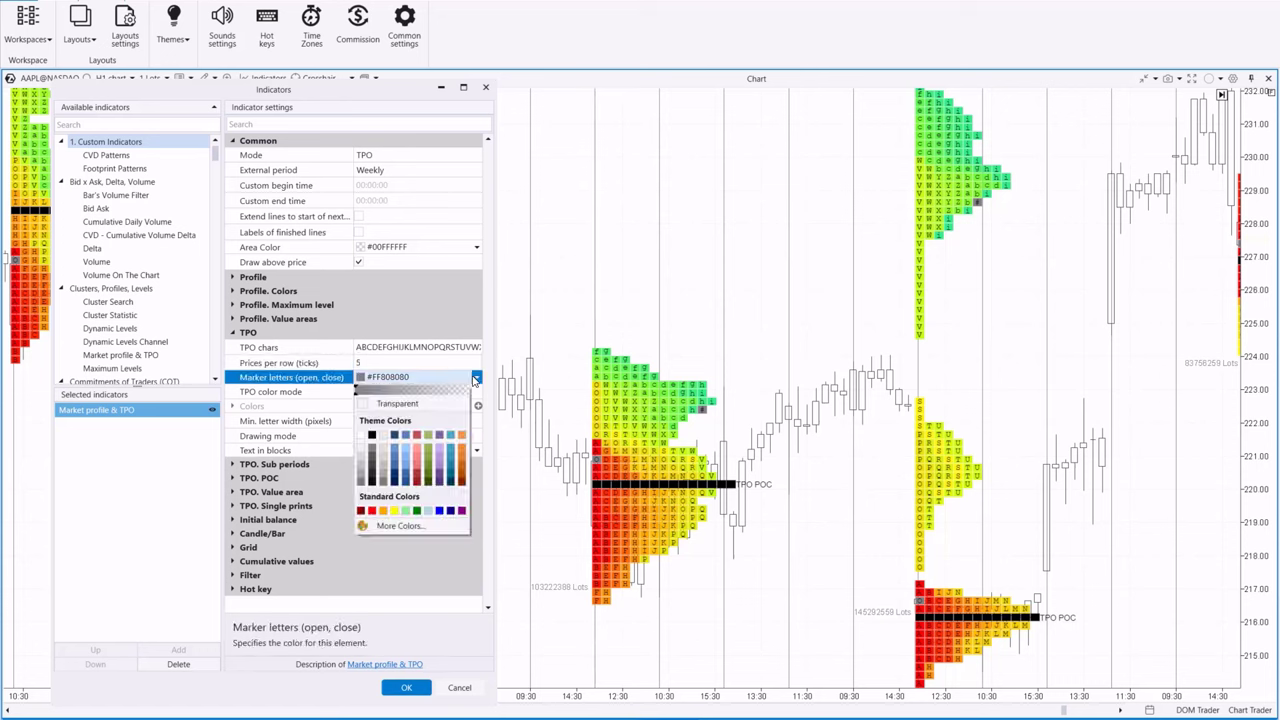
{"action": "left_click", "coordinate": [475, 377]}
{"action": "left_click", "coordinate": [475, 392]}
{"action": "left_click", "coordinate": [476, 393]}
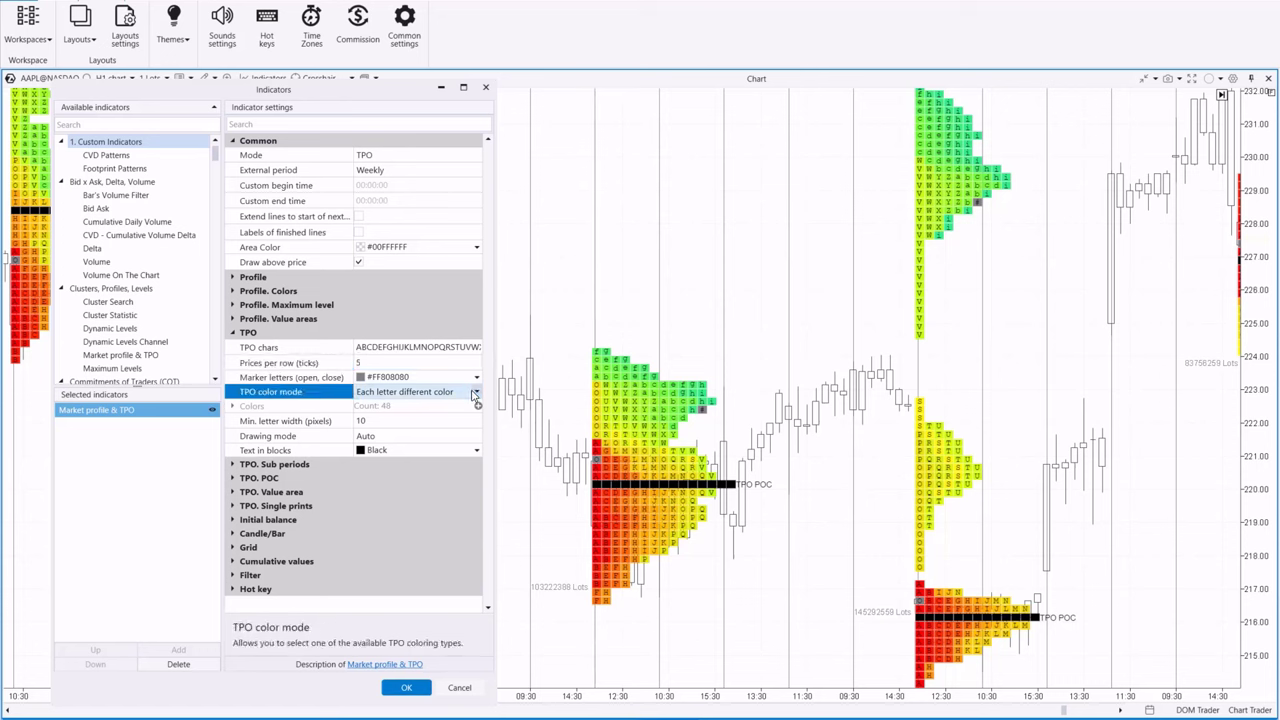
Try the TPO drawing modes Letters, Blocks, then Blocks and letters
{"action": "left_click", "coordinate": [410, 438]}
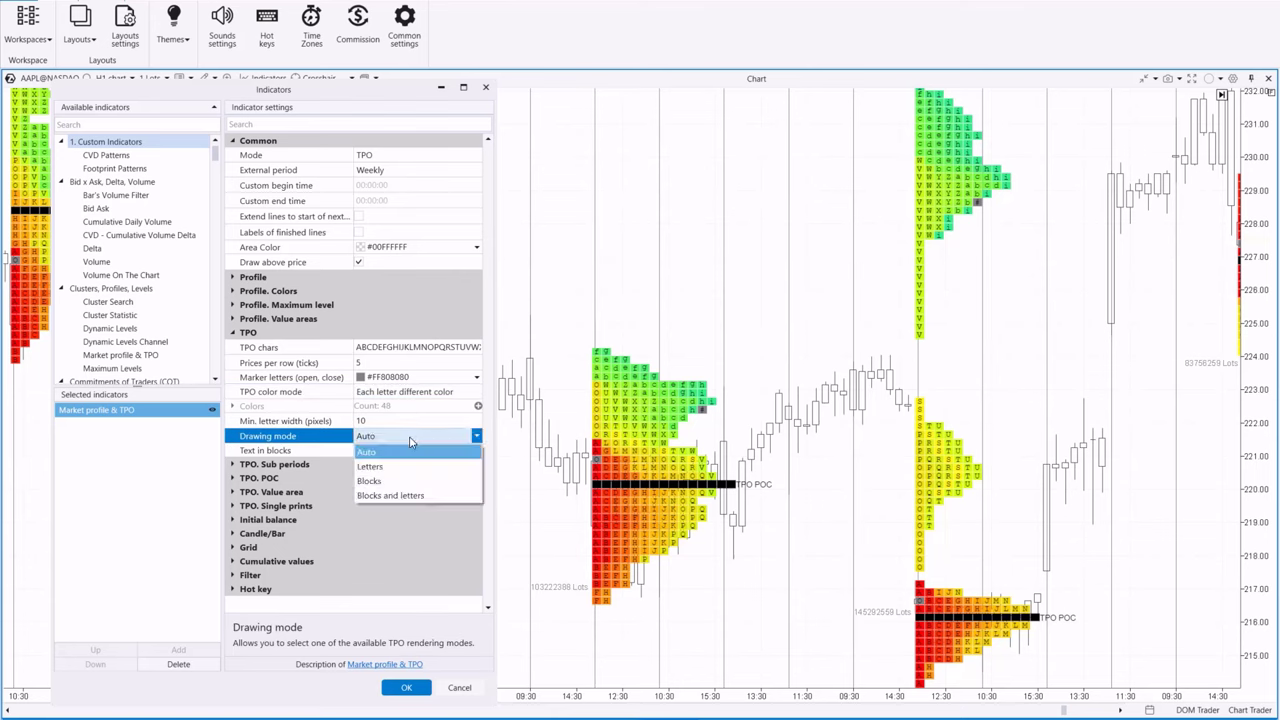
{"action": "left_click", "coordinate": [395, 465]}
{"action": "left_click", "coordinate": [397, 442]}
{"action": "left_click", "coordinate": [392, 483]}
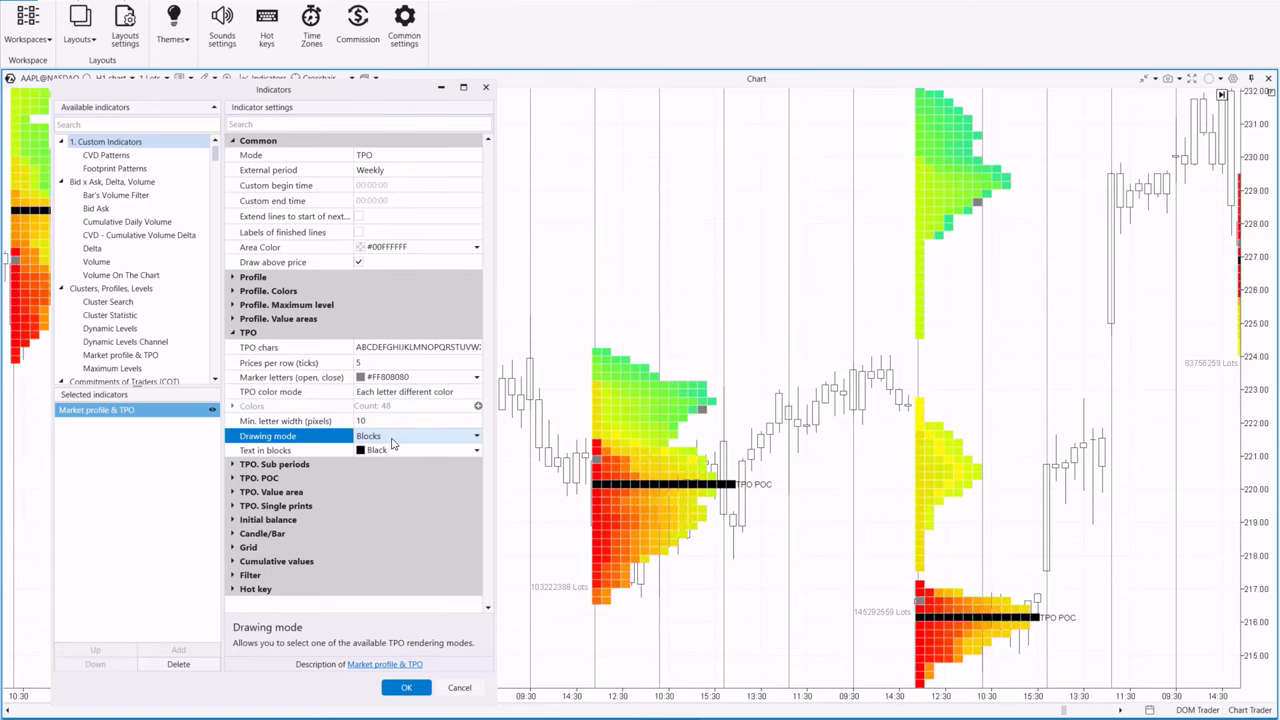
{"action": "left_click", "coordinate": [393, 445]}
{"action": "left_click", "coordinate": [397, 493]}
{"action": "scroll", "coordinate": [399, 458], "scroll_direction": "up", "scroll_amount": 3}
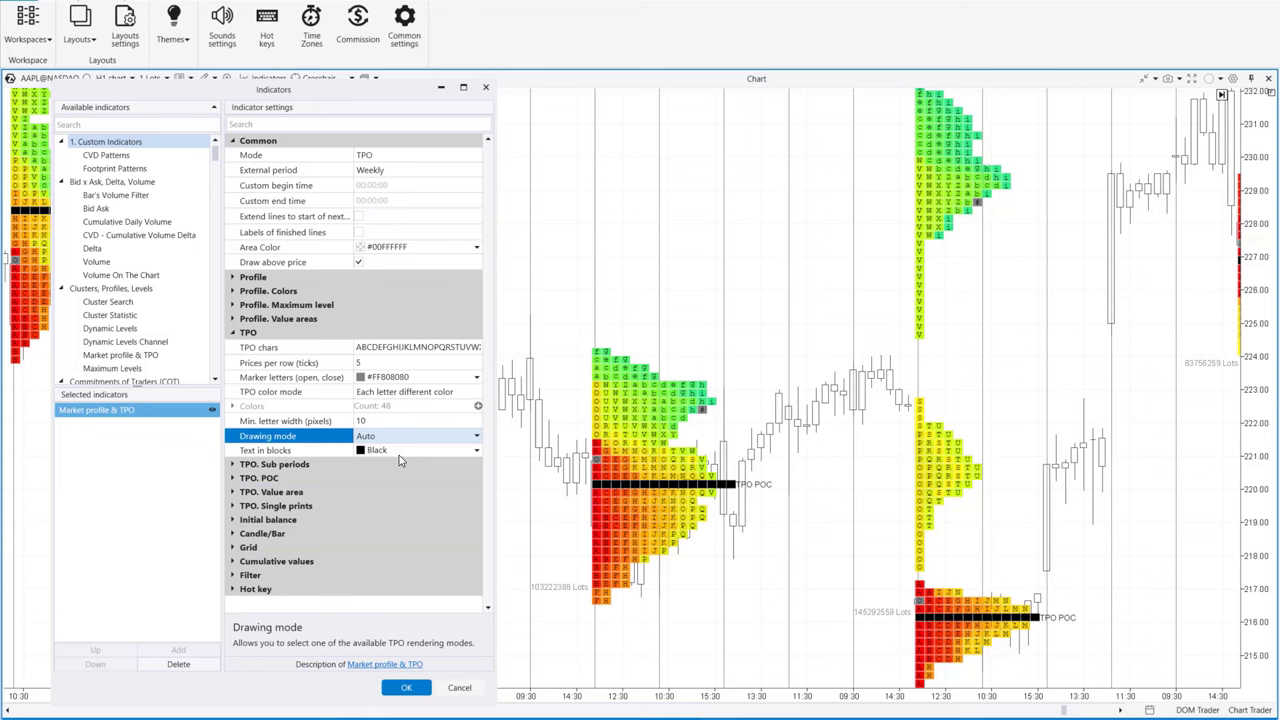
Set TPO sub-periods to 90 minutes and highlight each sub-period's open
{"action": "left_click", "coordinate": [232, 465]}
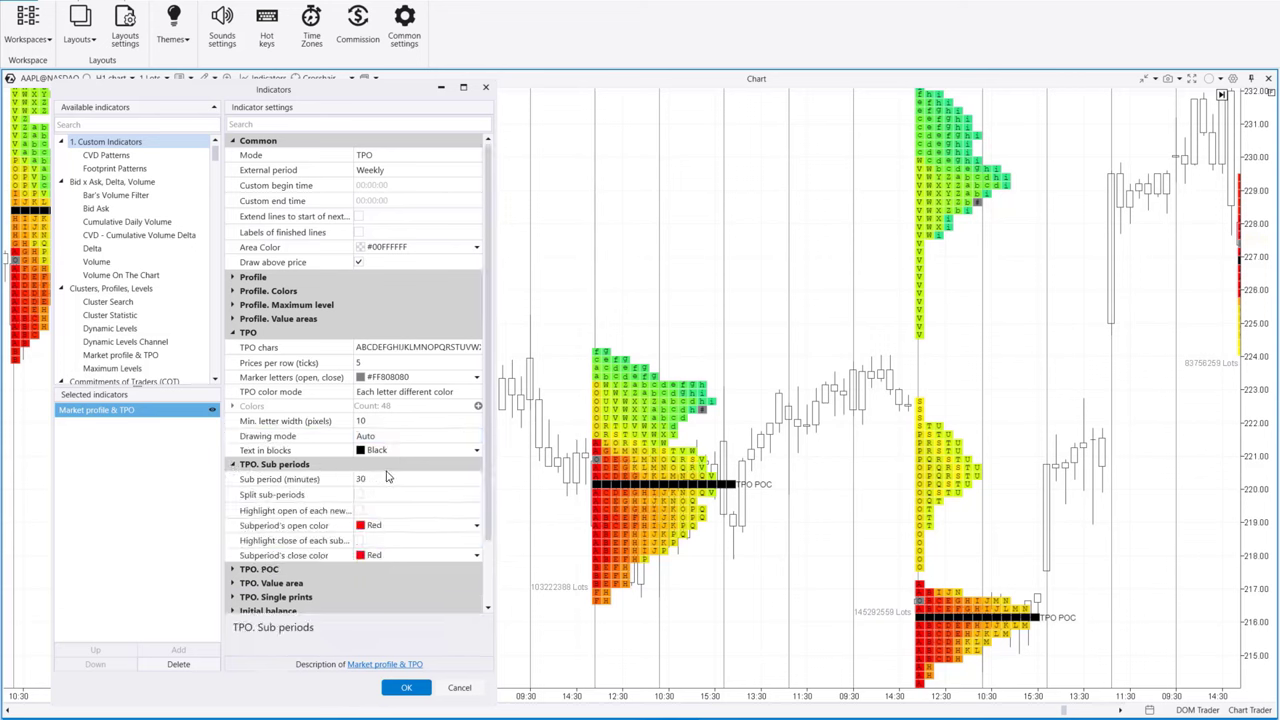
{"action": "left_click", "coordinate": [388, 479]}
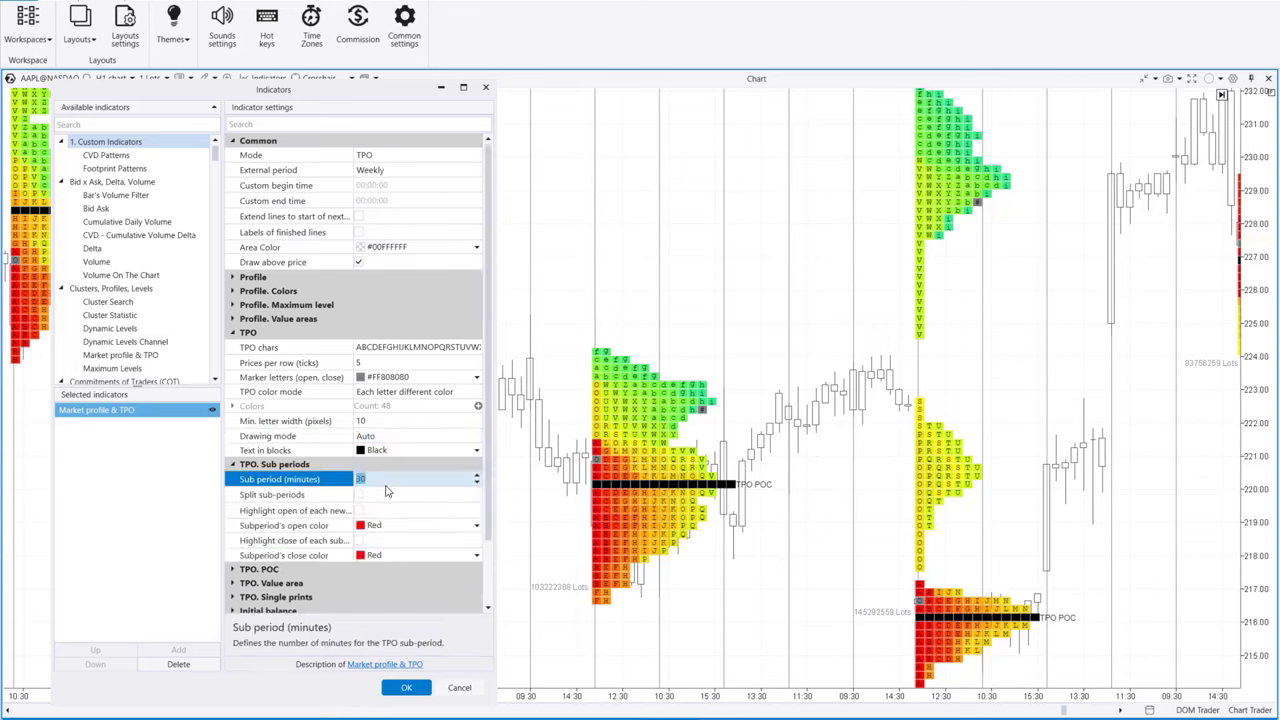
{"action": "type", "text": "90"}
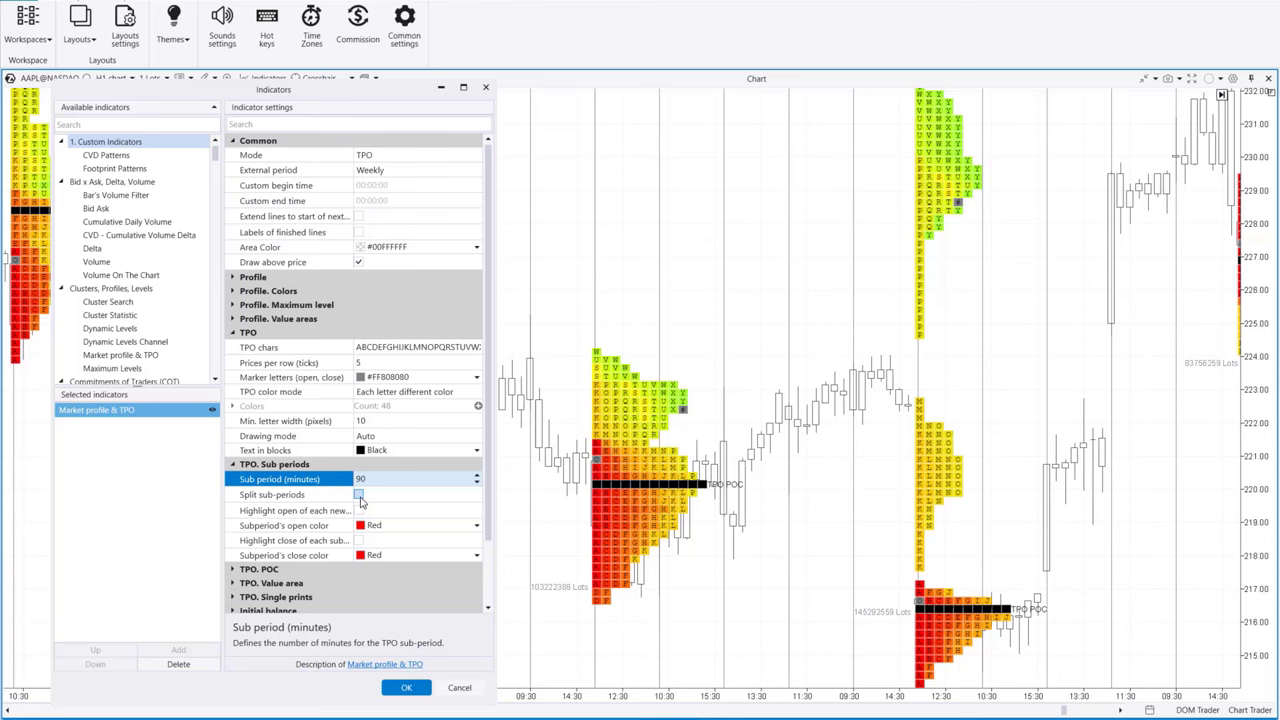
{"action": "left_click", "coordinate": [359, 496]}
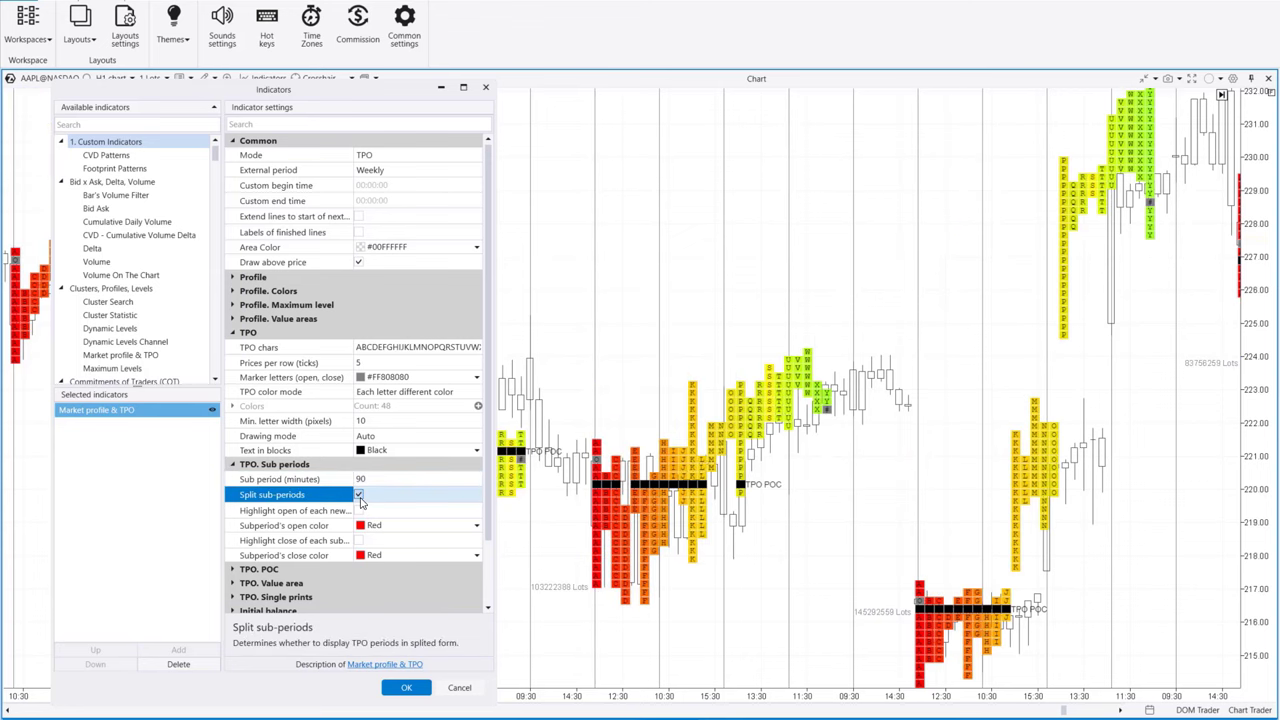
{"action": "left_click", "coordinate": [359, 496]}
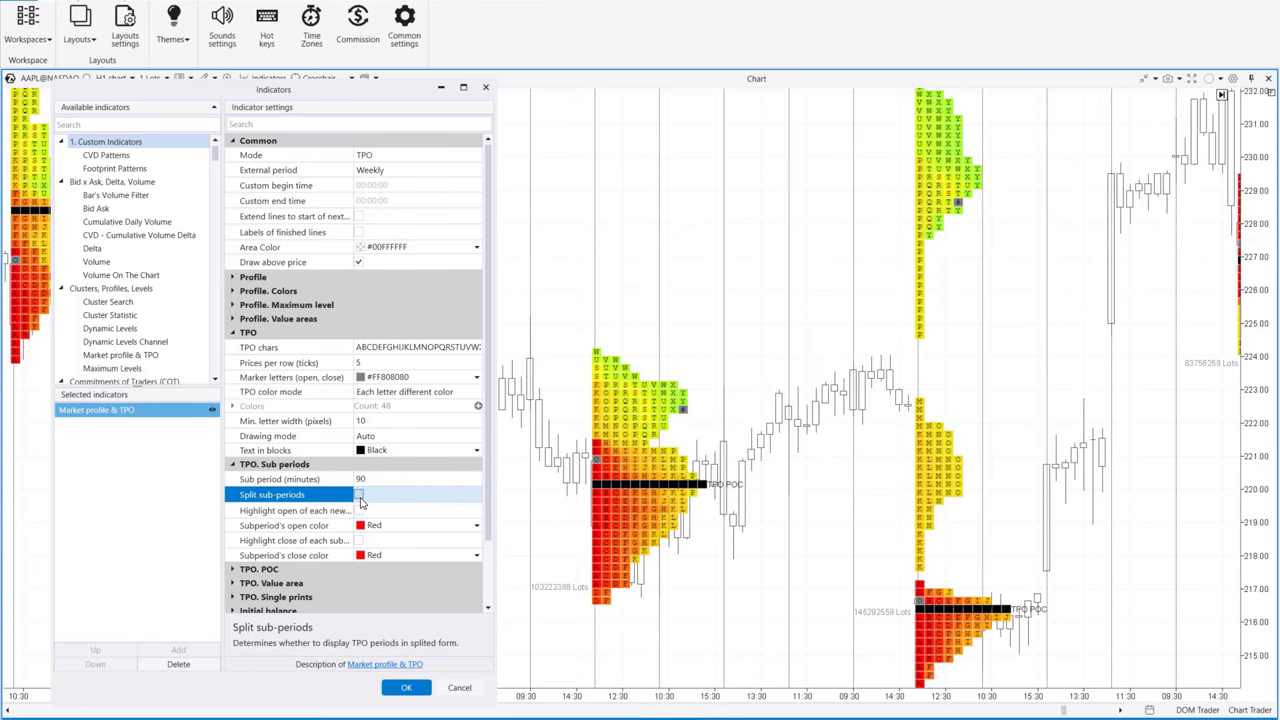
{"action": "left_click", "coordinate": [359, 511]}
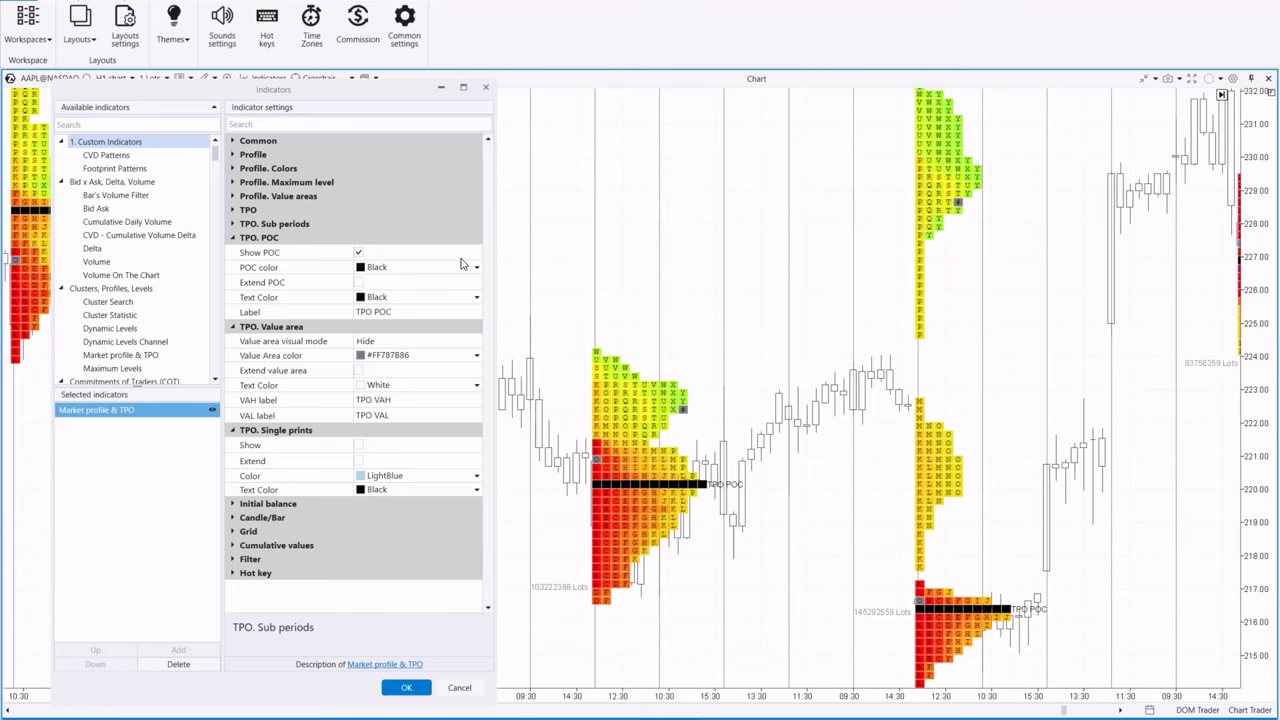
Extend the POC lines across the chart in dark blue
{"action": "left_click", "coordinate": [365, 255]}
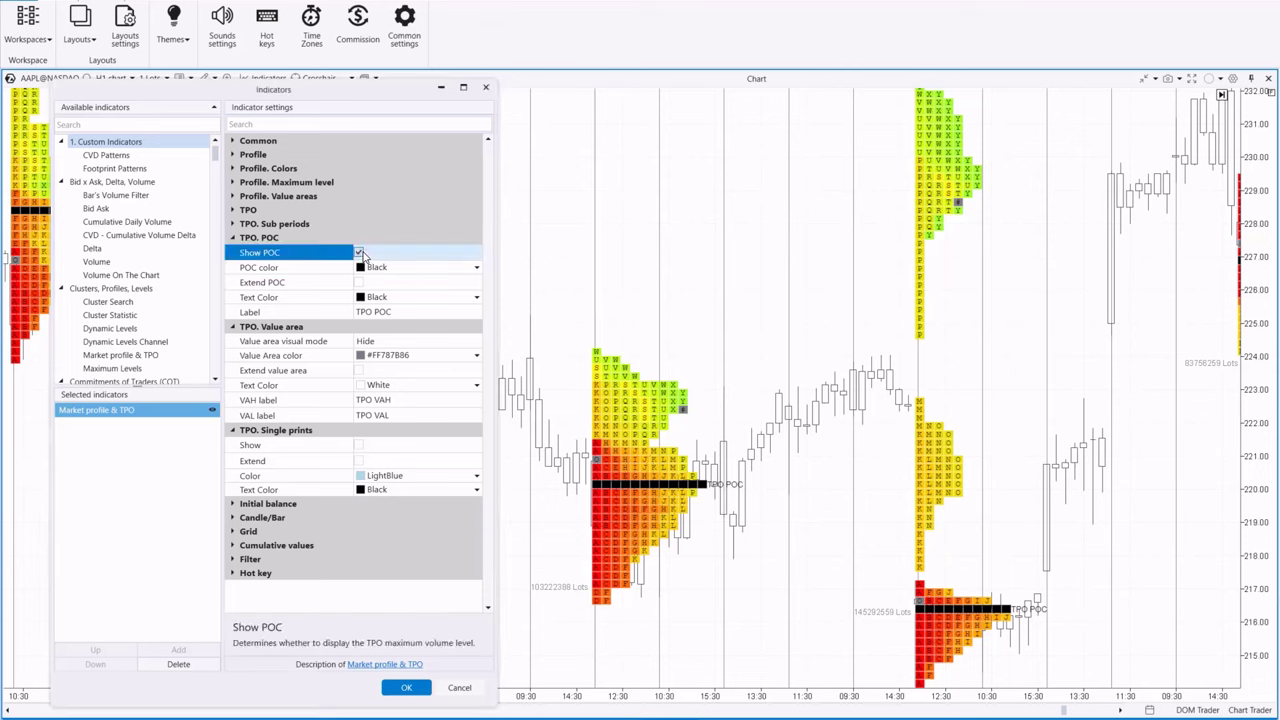
{"action": "left_click", "coordinate": [359, 282]}
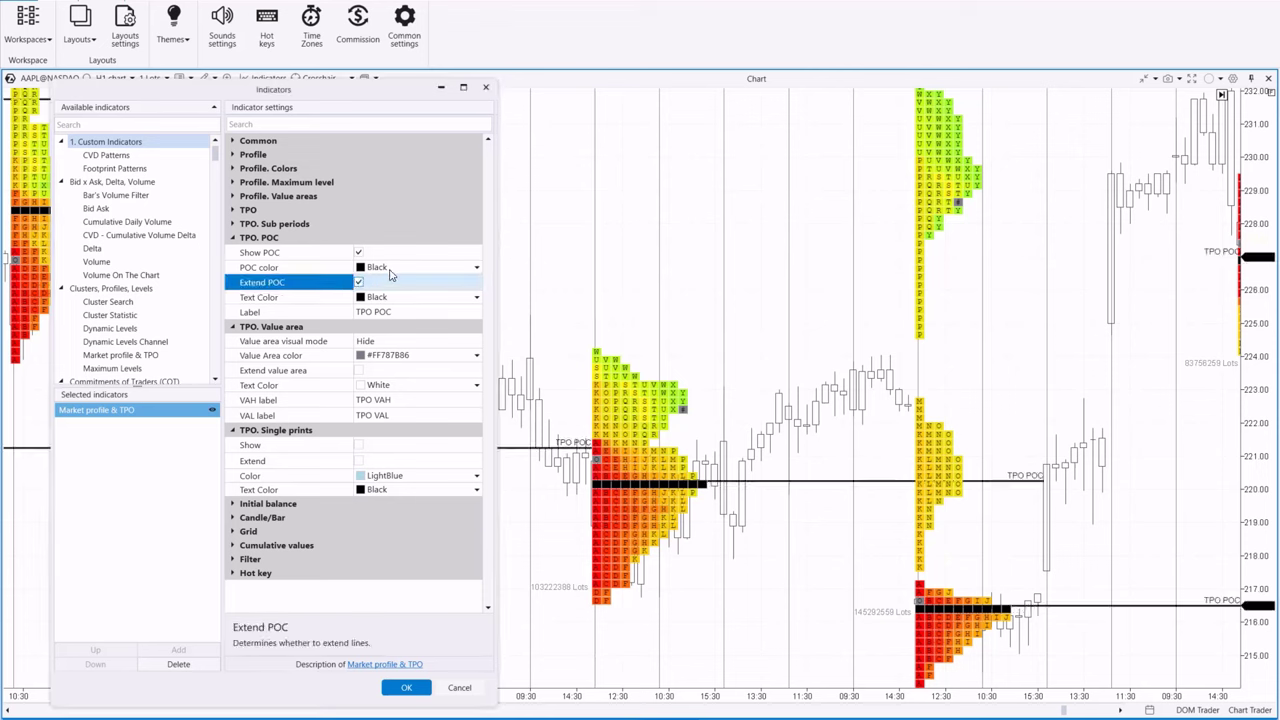
{"action": "left_click", "coordinate": [392, 270]}
{"action": "left_click", "coordinate": [394, 326]}
{"action": "left_click", "coordinate": [407, 311]}
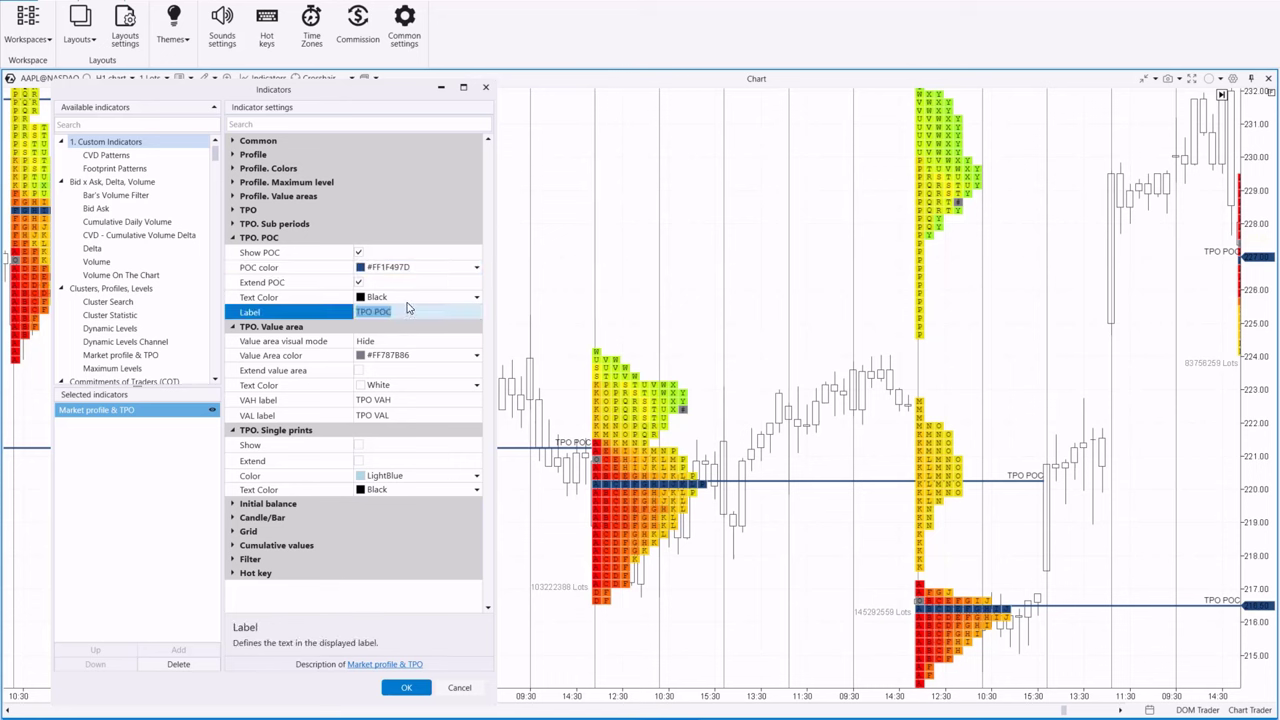
Draw the value areas as unextended lines with blue labels
{"action": "left_click", "coordinate": [402, 341]}
{"action": "left_click", "coordinate": [401, 344]}
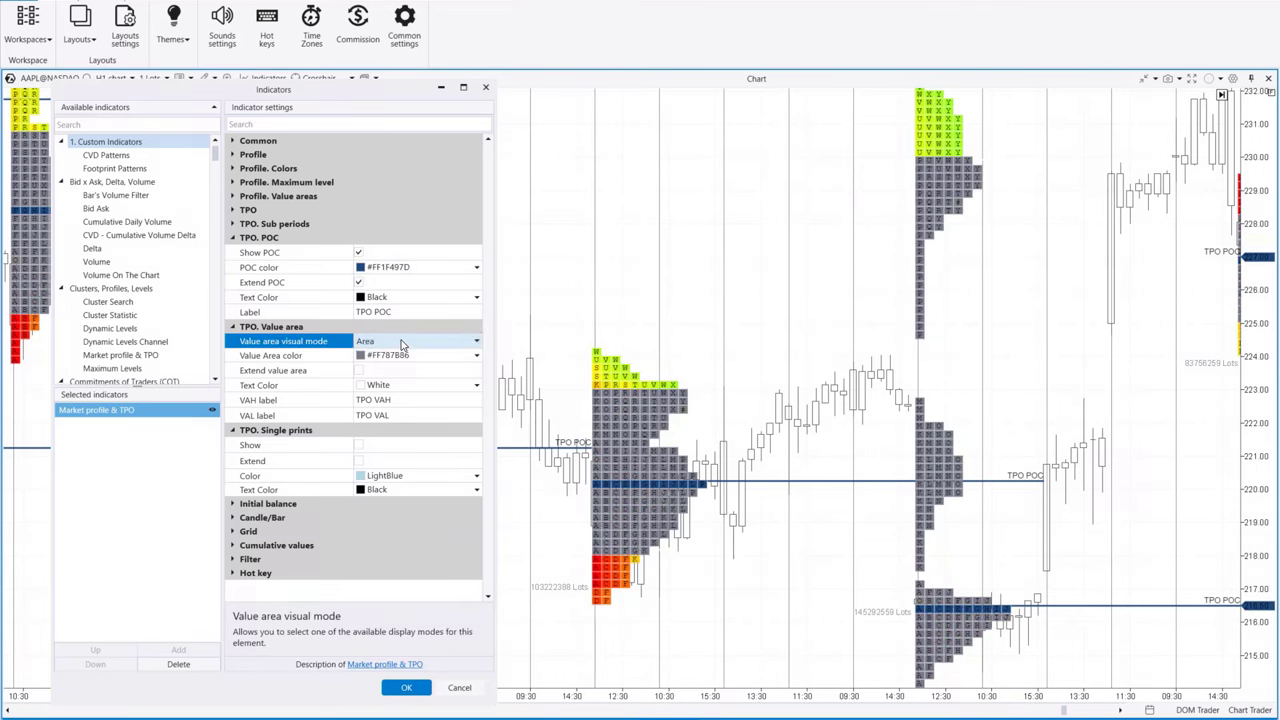
{"action": "left_click", "coordinate": [402, 344]}
{"action": "left_click", "coordinate": [400, 381]}
{"action": "left_click", "coordinate": [359, 371]}
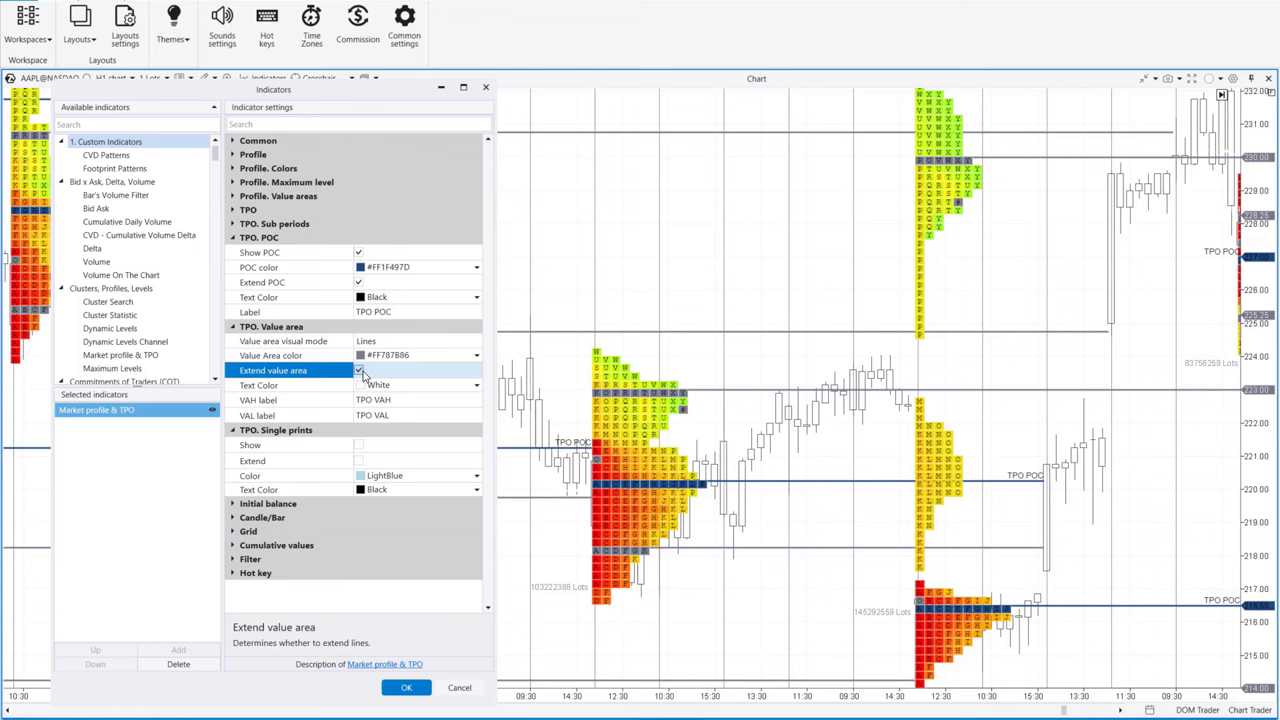
{"action": "left_click", "coordinate": [359, 371]}
{"action": "left_click", "coordinate": [366, 387]}
{"action": "left_click", "coordinate": [400, 440]}
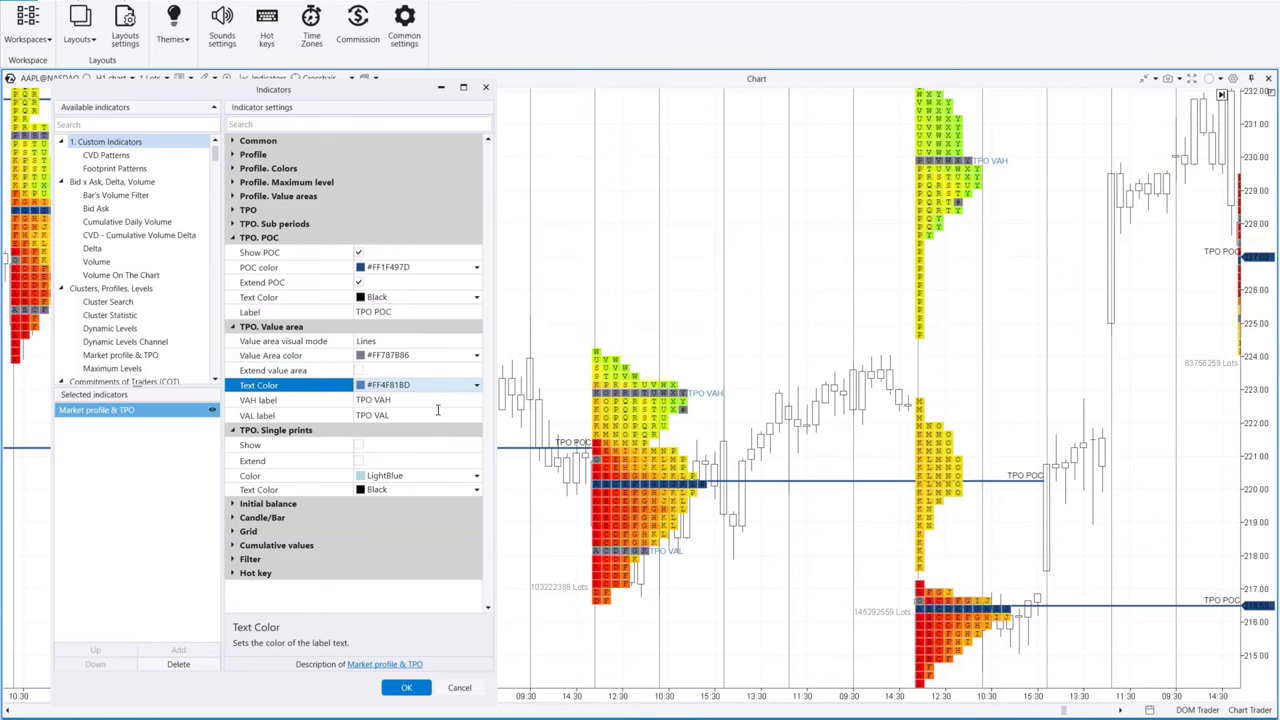
Show single prints with extended lines in a tan colour
{"action": "left_click", "coordinate": [359, 446]}
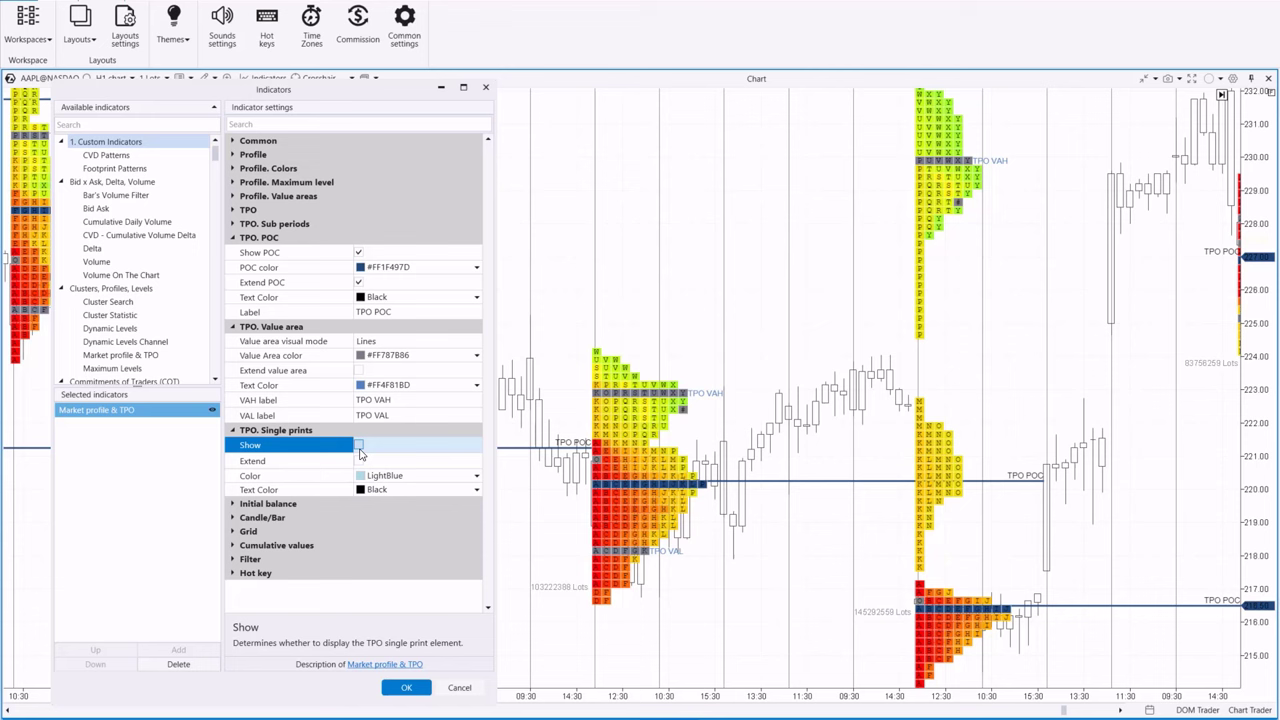
{"action": "left_click", "coordinate": [359, 461]}
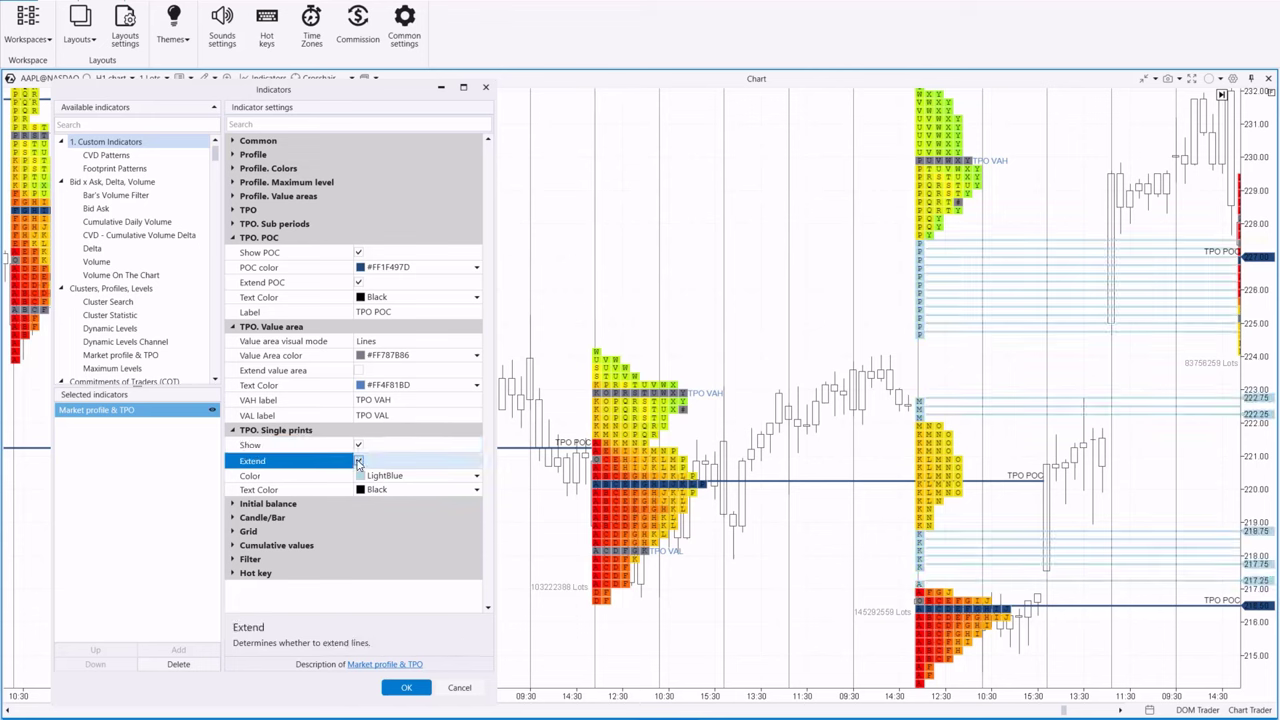
{"action": "left_click", "coordinate": [368, 477]}
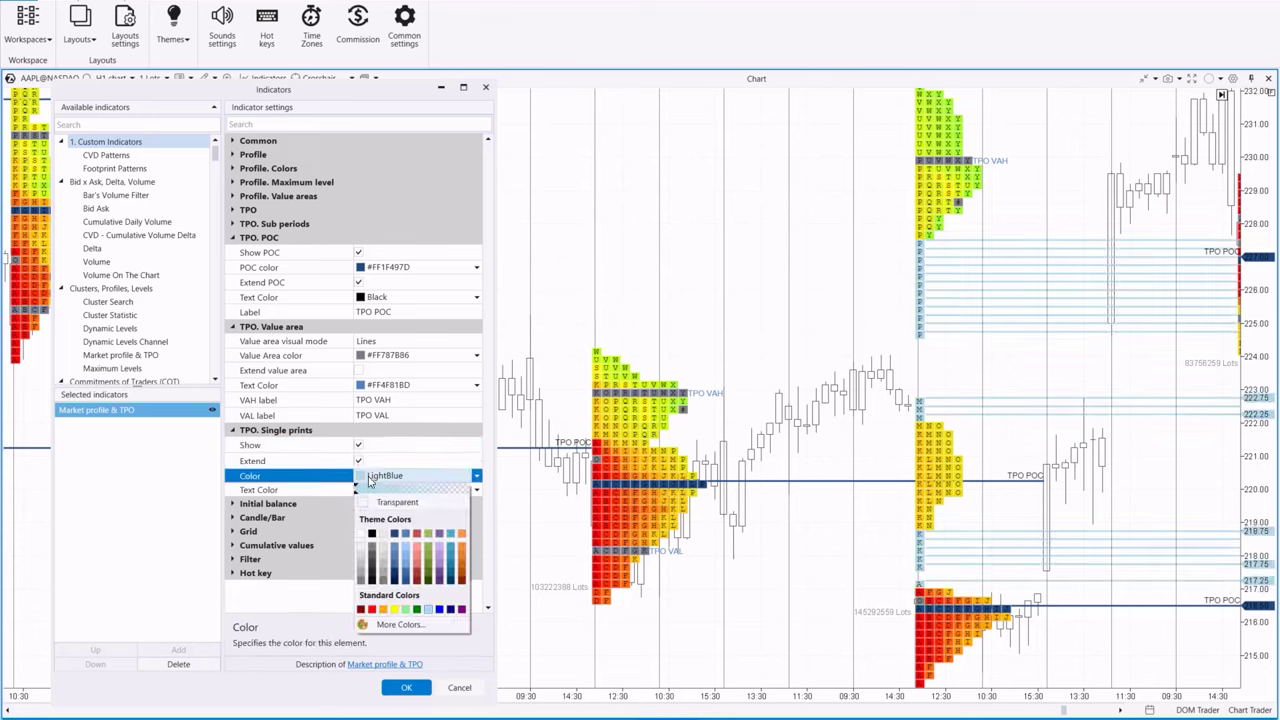
{"action": "left_click", "coordinate": [381, 536]}
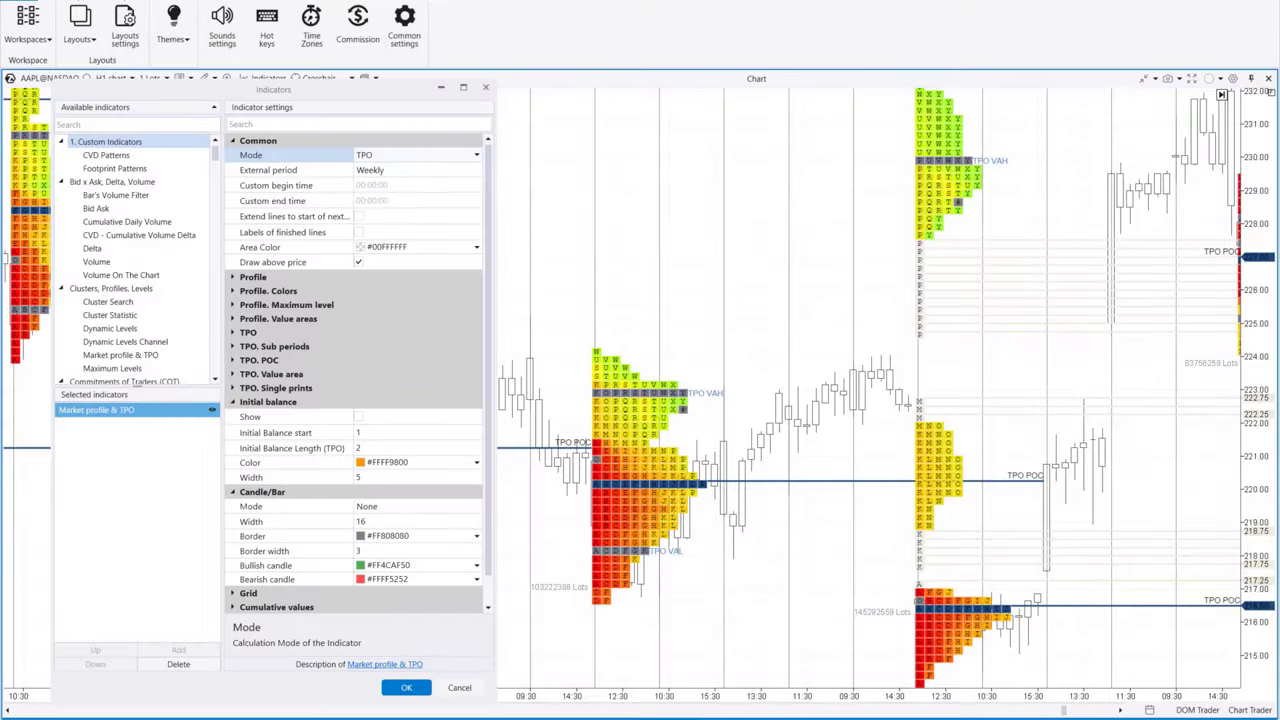
Switch to volume Profile mode, try red initial balance lines at width 5, then hide them
{"action": "left_click", "coordinate": [477, 155]}
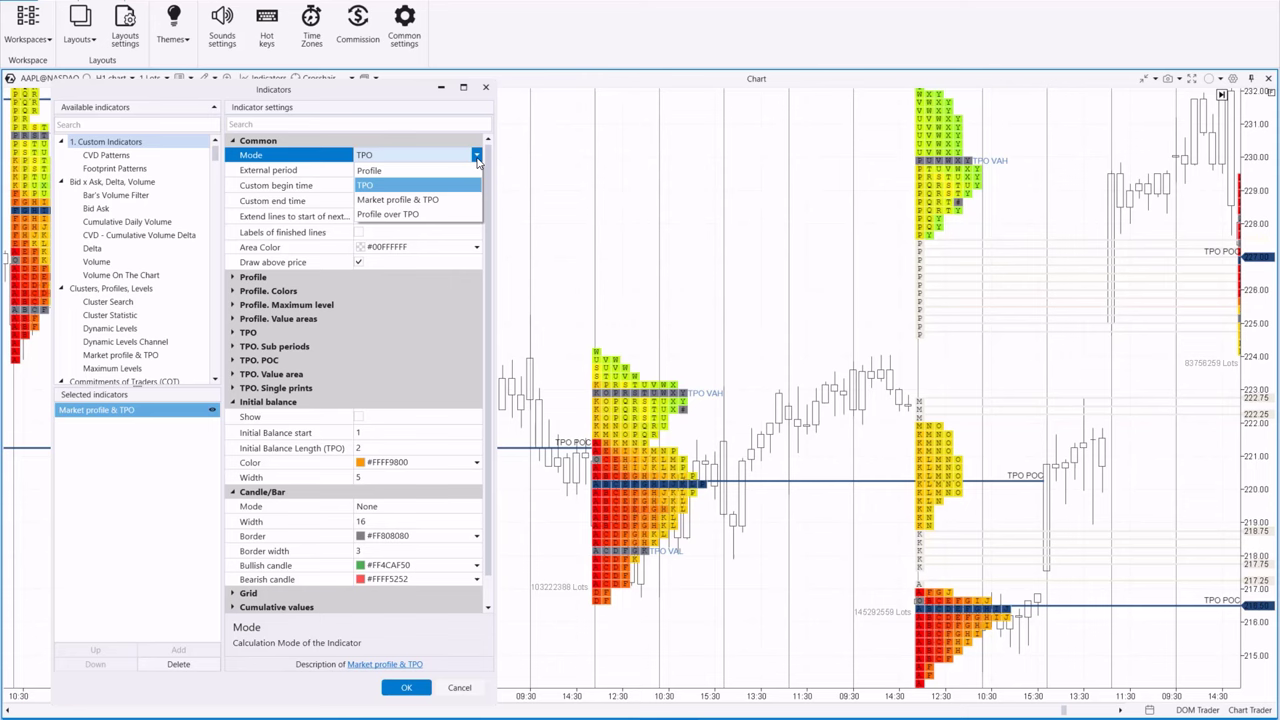
{"action": "left_click", "coordinate": [461, 172]}
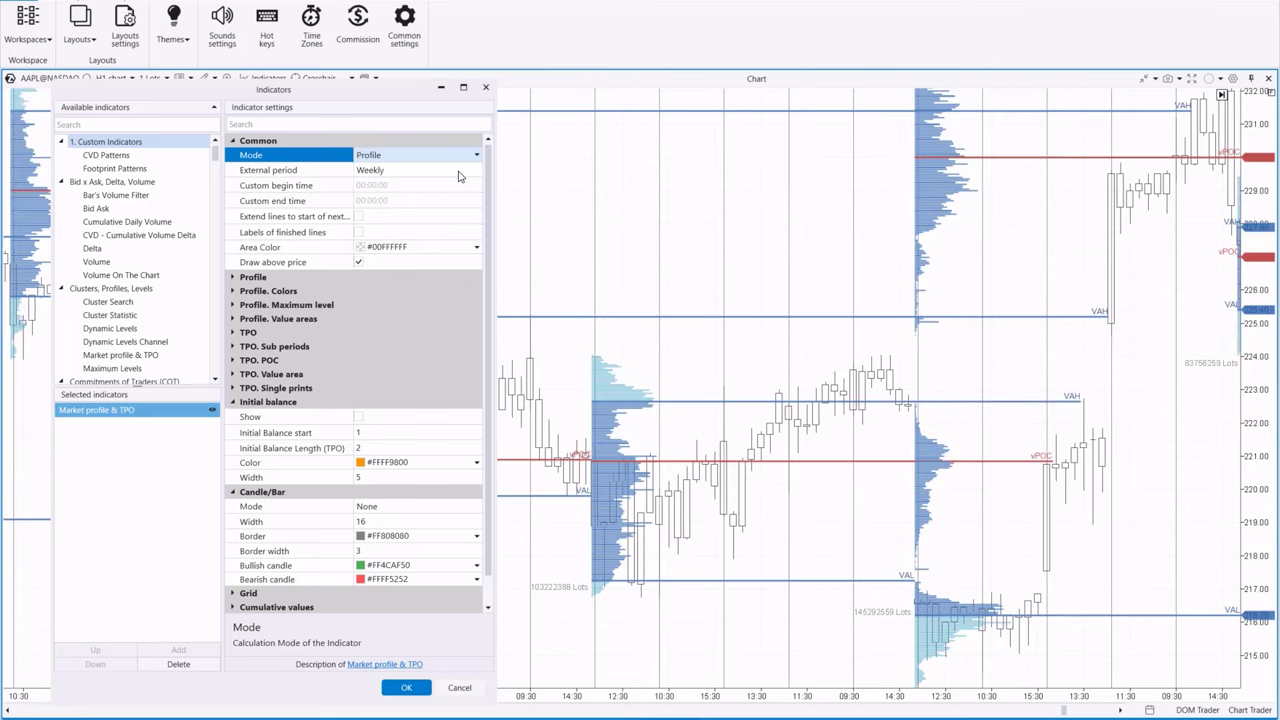
{"action": "left_click", "coordinate": [358, 417]}
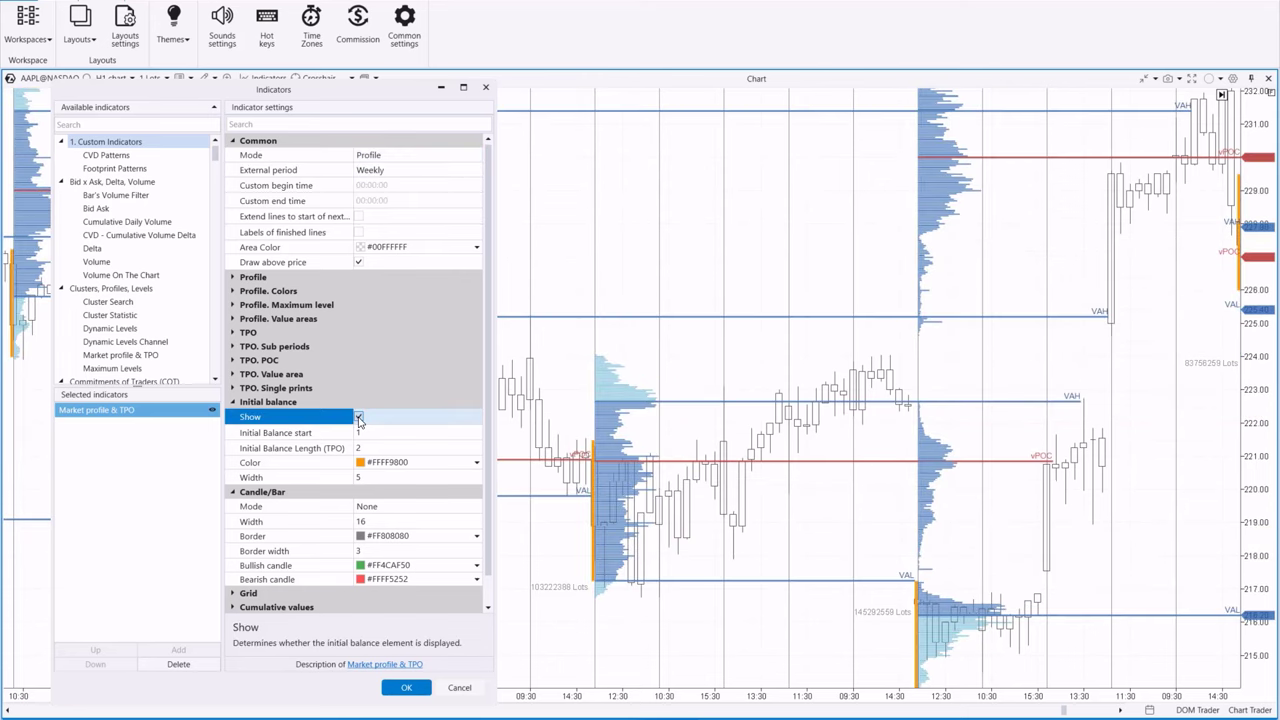
{"action": "left_click", "coordinate": [388, 466]}
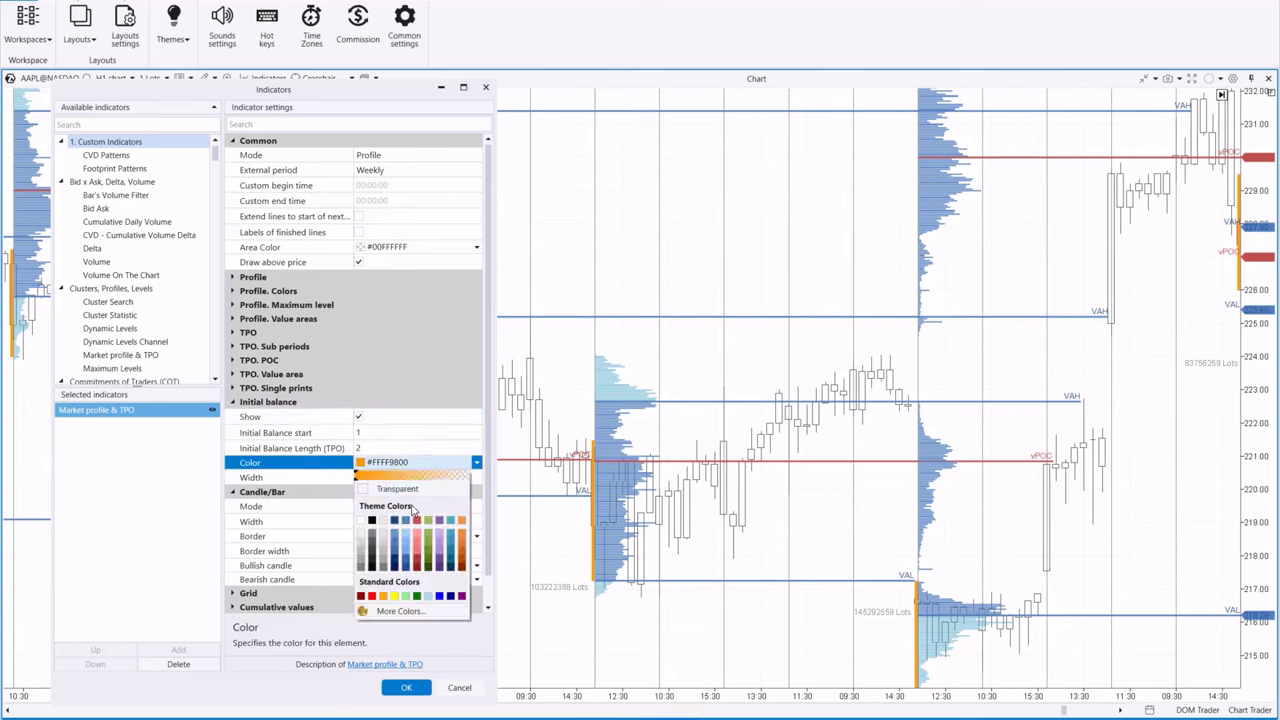
{"action": "left_click", "coordinate": [416, 520]}
{"action": "left_click", "coordinate": [434, 477]}
{"action": "left_click", "coordinate": [478, 481]}
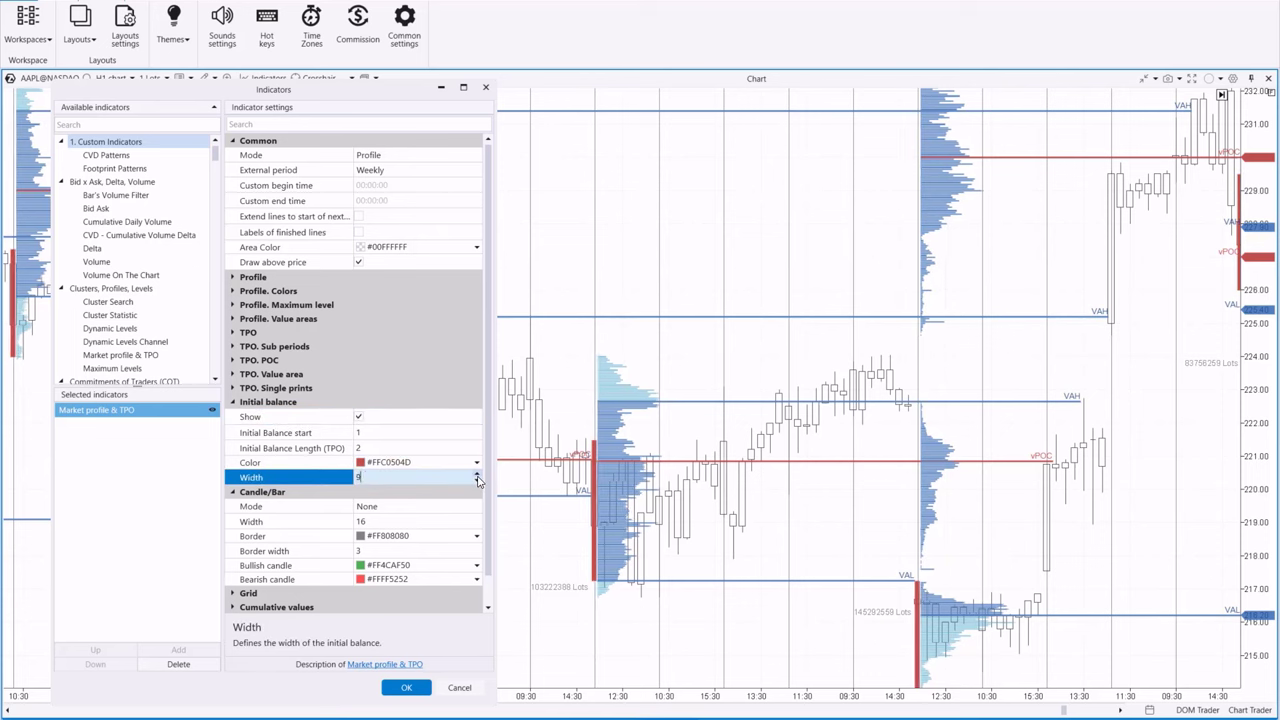
{"action": "left_click", "coordinate": [478, 481]}
{"action": "left_click", "coordinate": [478, 481]}
{"action": "left_click", "coordinate": [478, 481]}
{"action": "left_click", "coordinate": [478, 481]}
{"action": "left_click", "coordinate": [360, 420]}
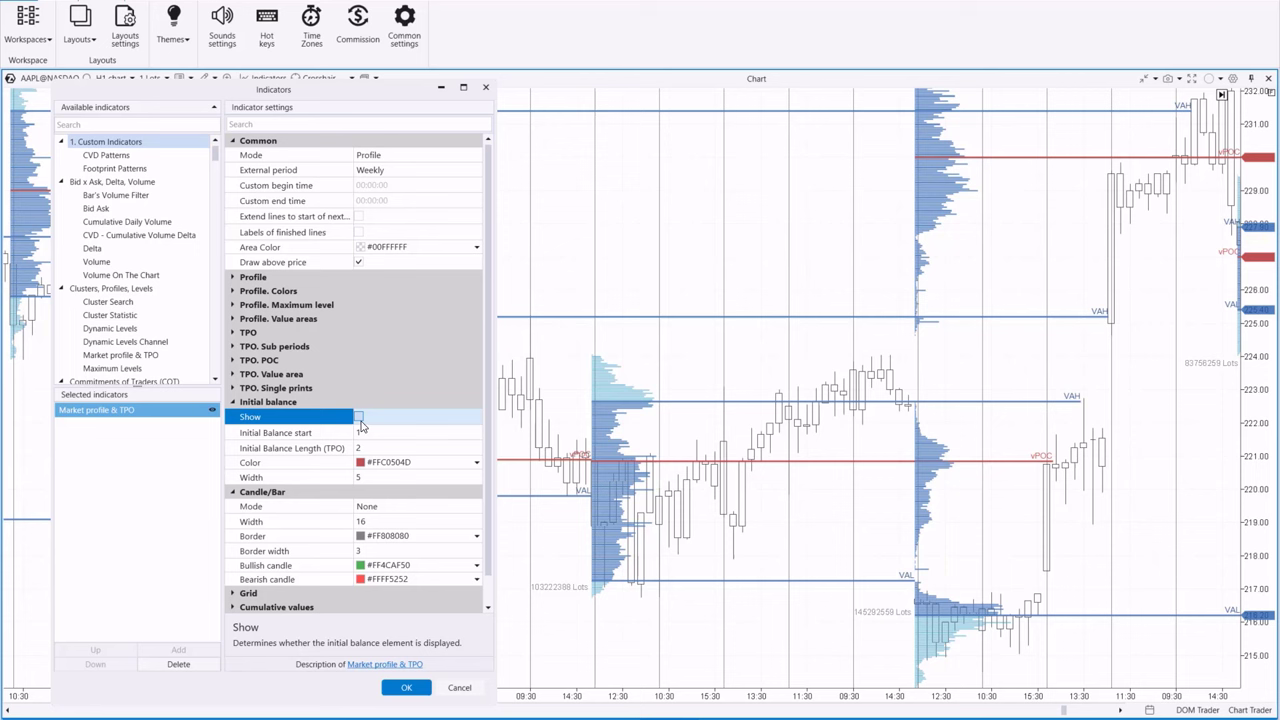
Show candle areas as Bars with a black border
{"action": "left_click", "coordinate": [390, 507]}
{"action": "left_click", "coordinate": [389, 527]}
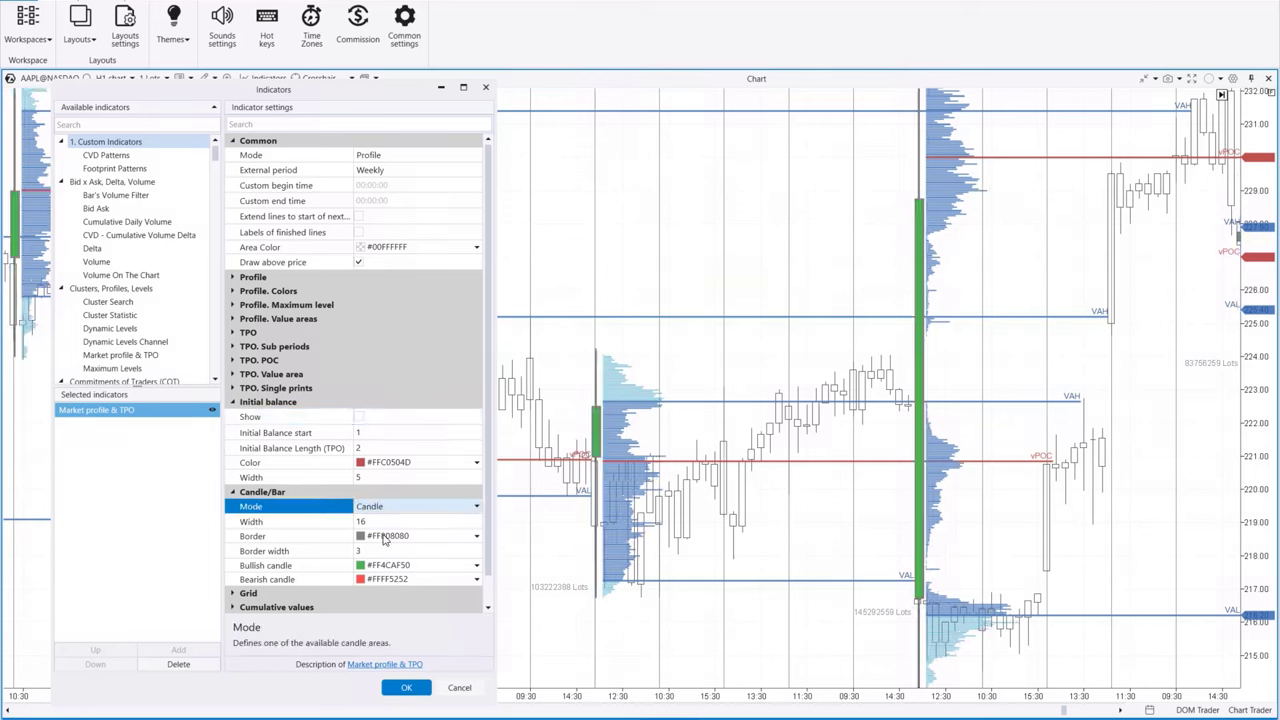
{"action": "left_click", "coordinate": [386, 507]}
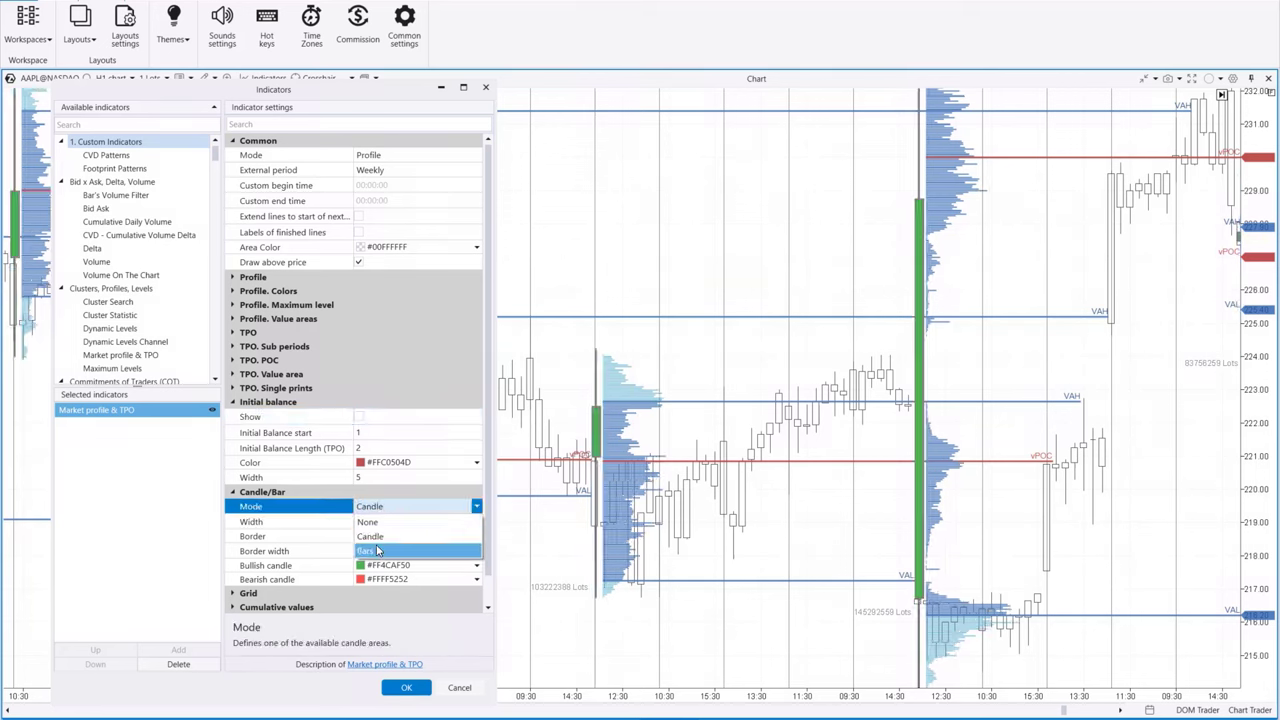
{"action": "left_click", "coordinate": [377, 549]}
{"action": "left_click", "coordinate": [383, 538]}
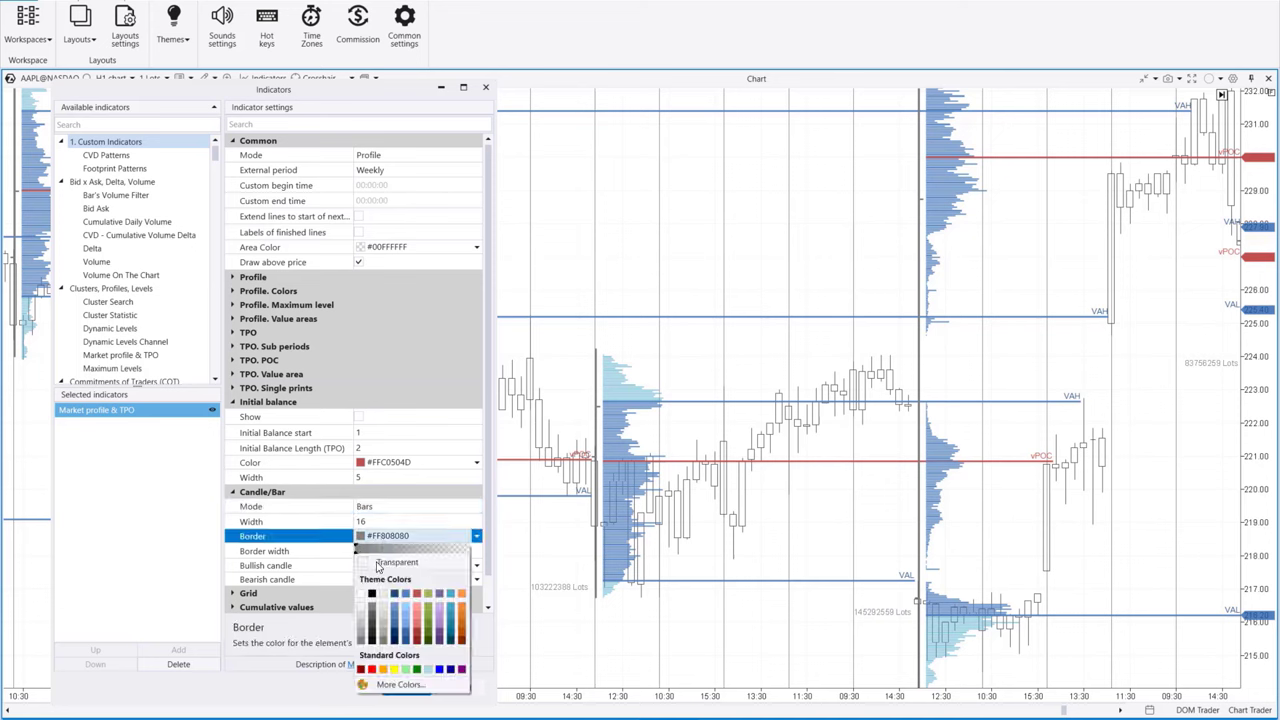
{"action": "left_click", "coordinate": [370, 601]}
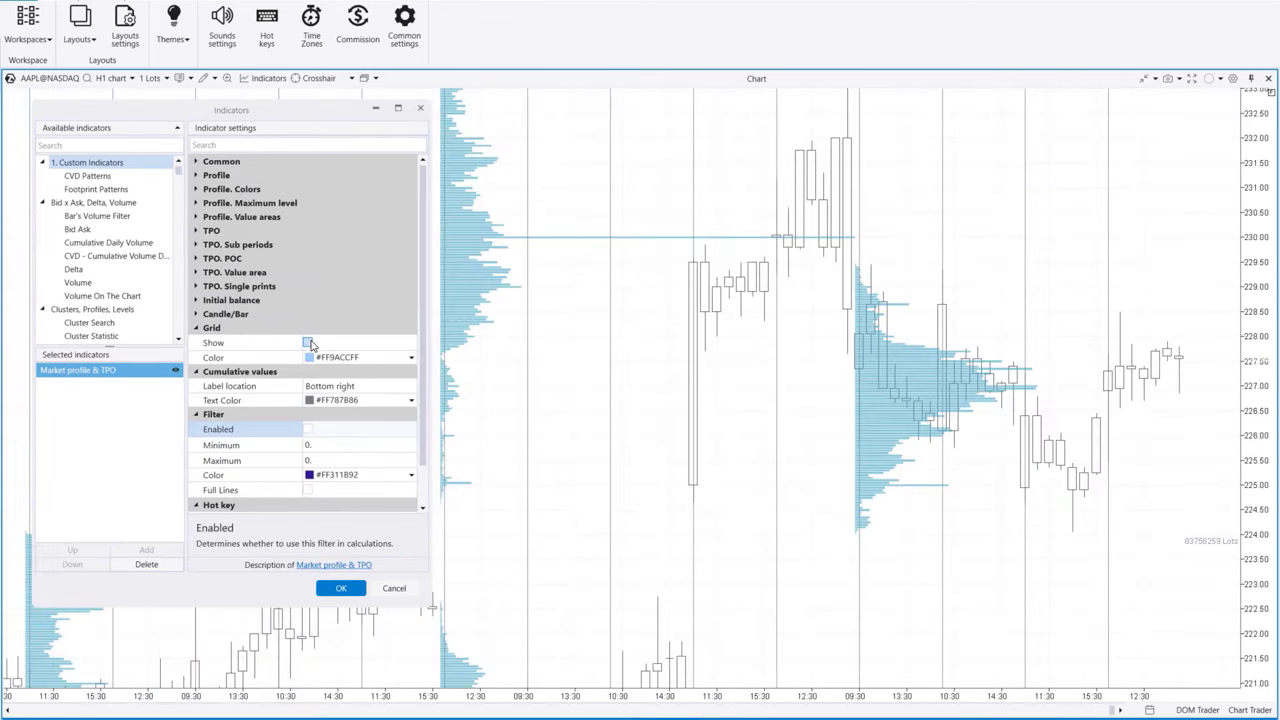
Set the grid colour to light grey #FFD8D8D8, then hide the grid lines
{"action": "left_click", "coordinate": [310, 344]}
{"action": "left_click", "coordinate": [334, 360]}
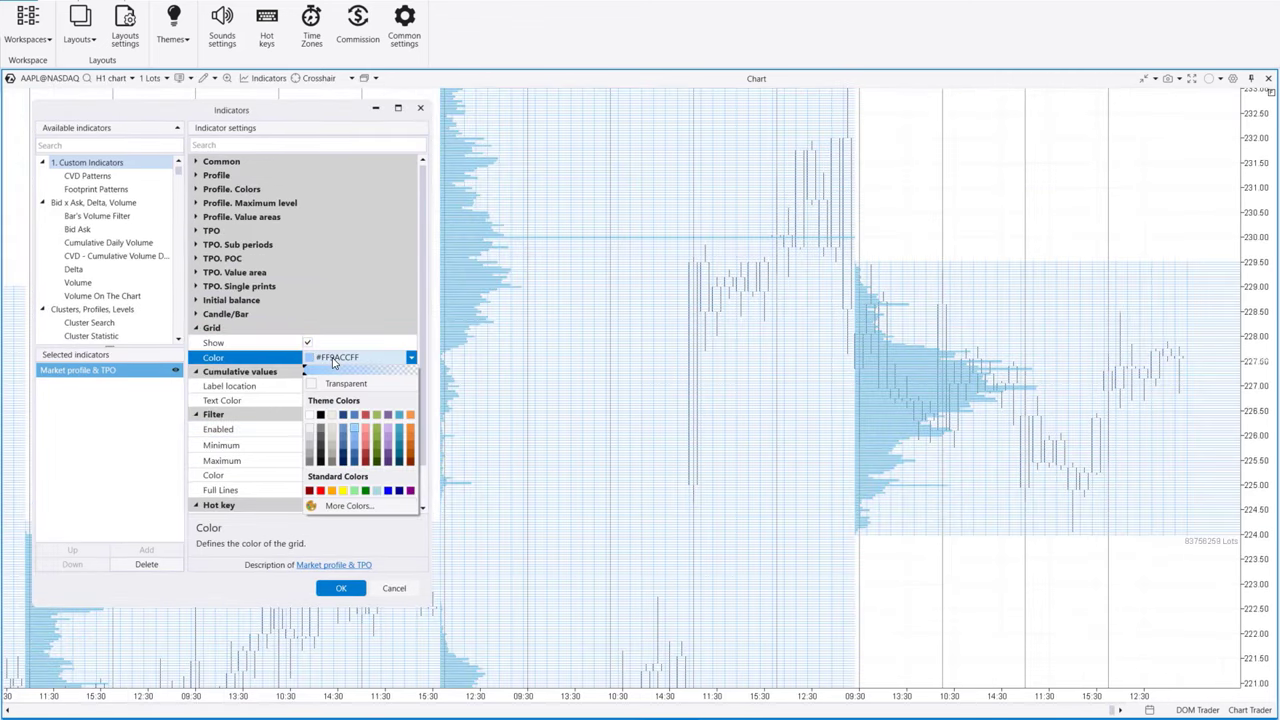
{"action": "left_click", "coordinate": [309, 438]}
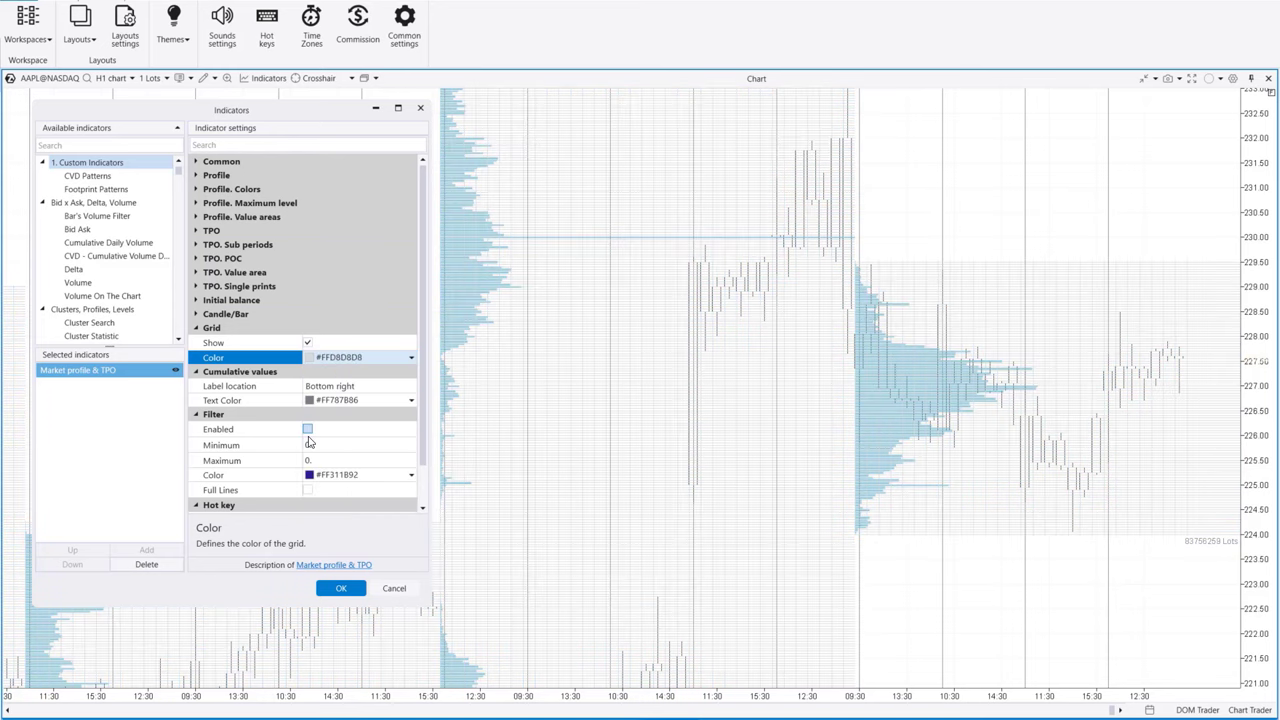
{"action": "left_click", "coordinate": [308, 343]}
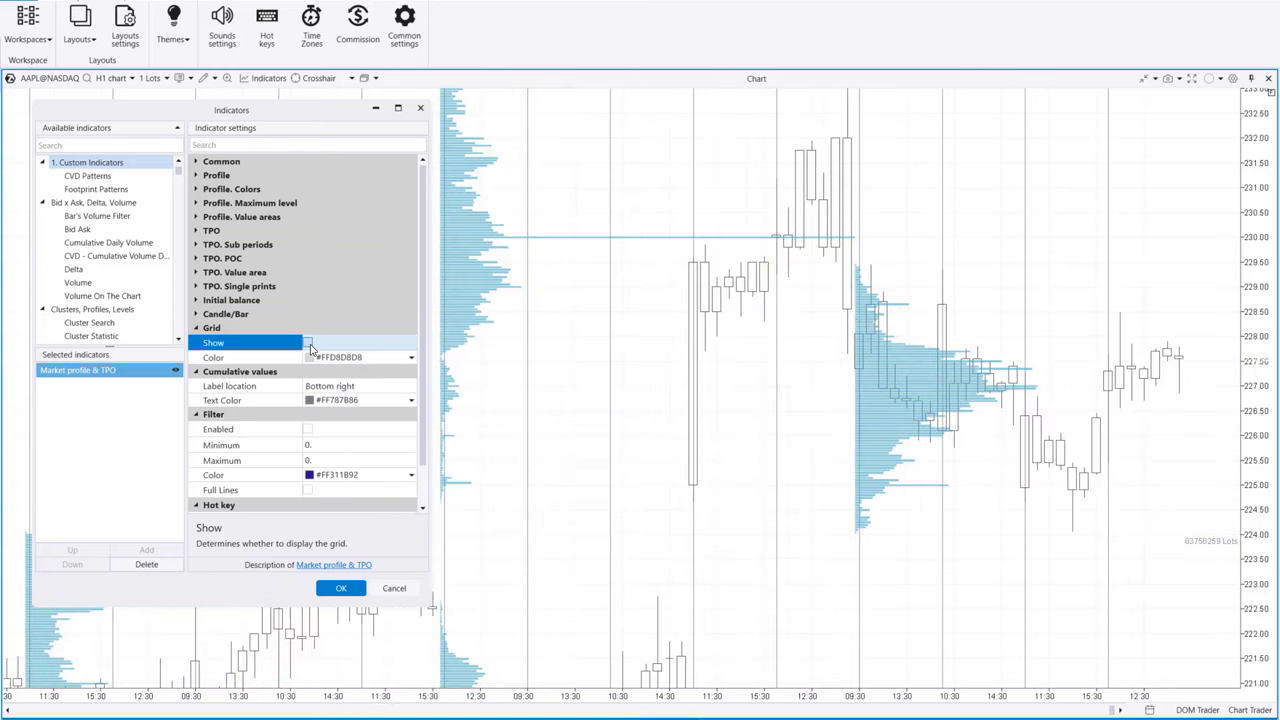
Set the cumulative volume label location to Hide
{"action": "left_click", "coordinate": [343, 390]}
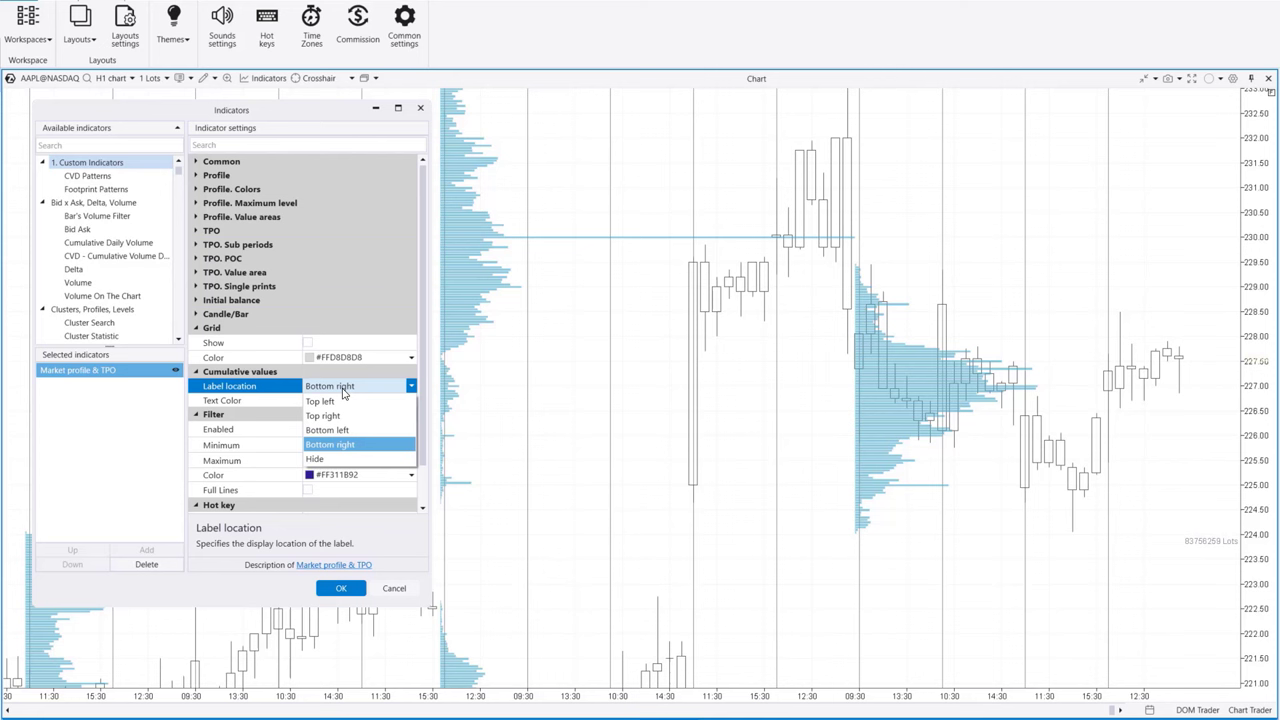
{"action": "left_click", "coordinate": [342, 433]}
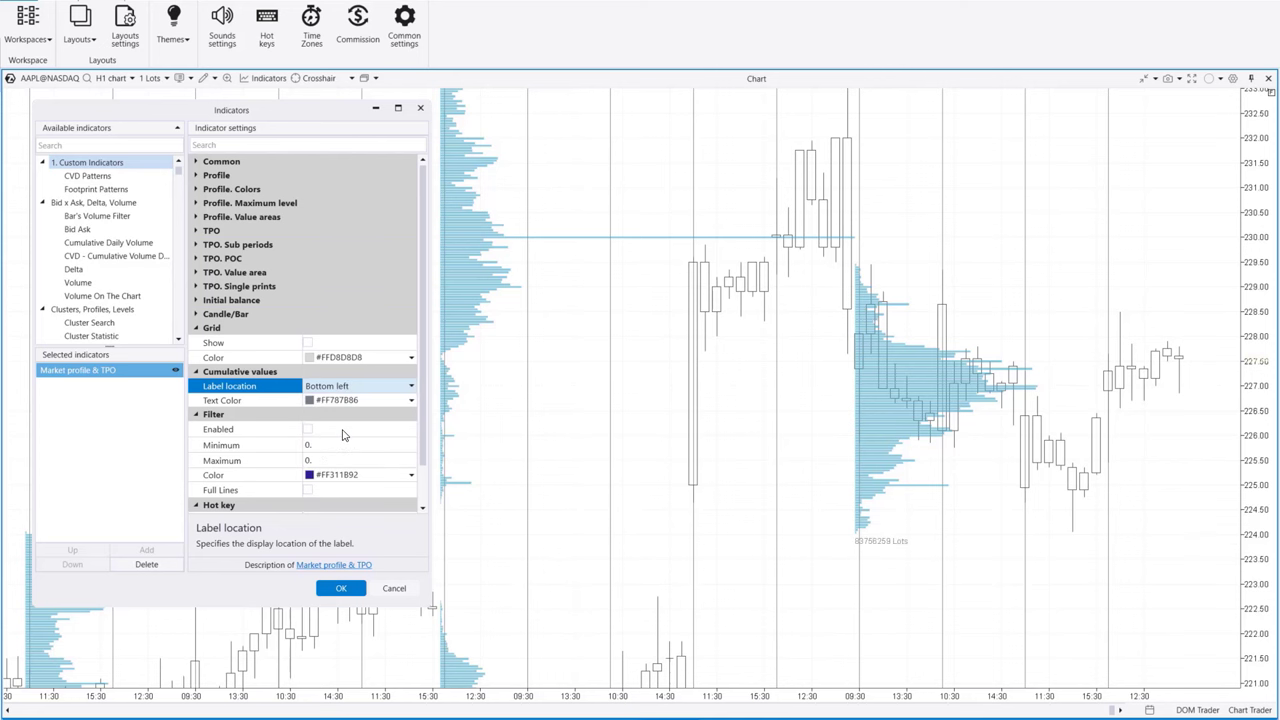
{"action": "left_click", "coordinate": [343, 388]}
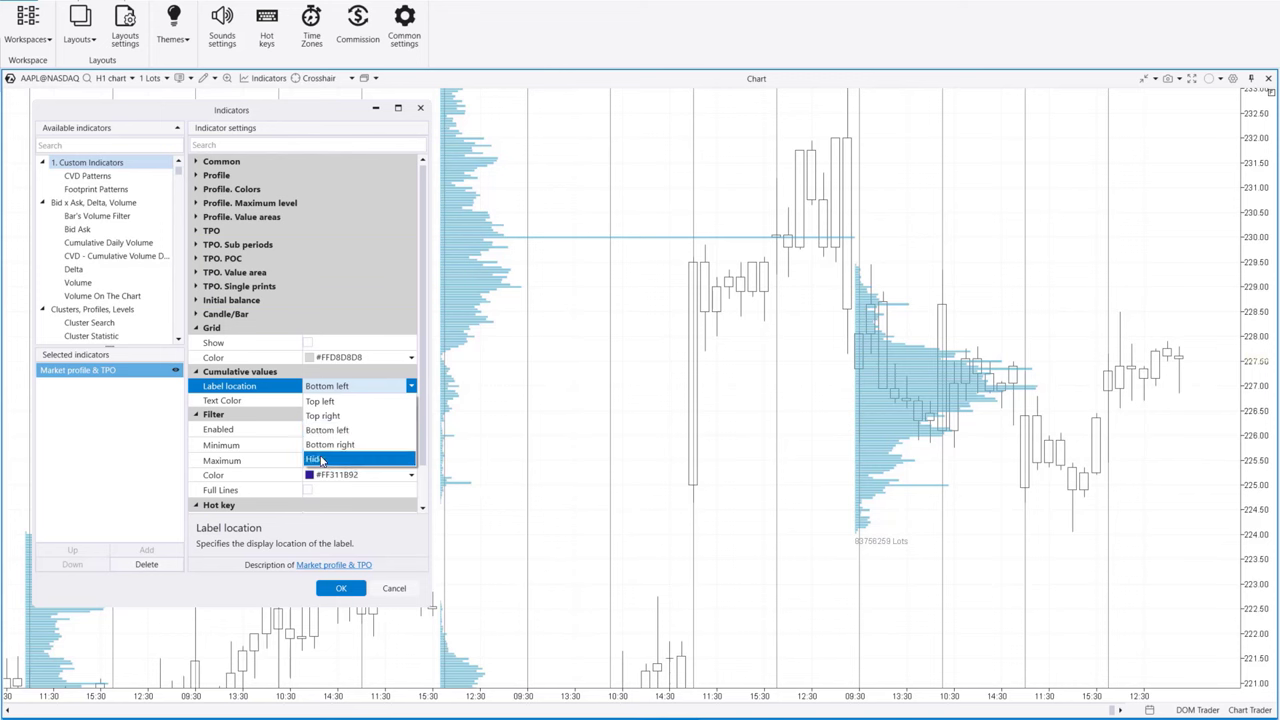
{"action": "left_click", "coordinate": [320, 458]}
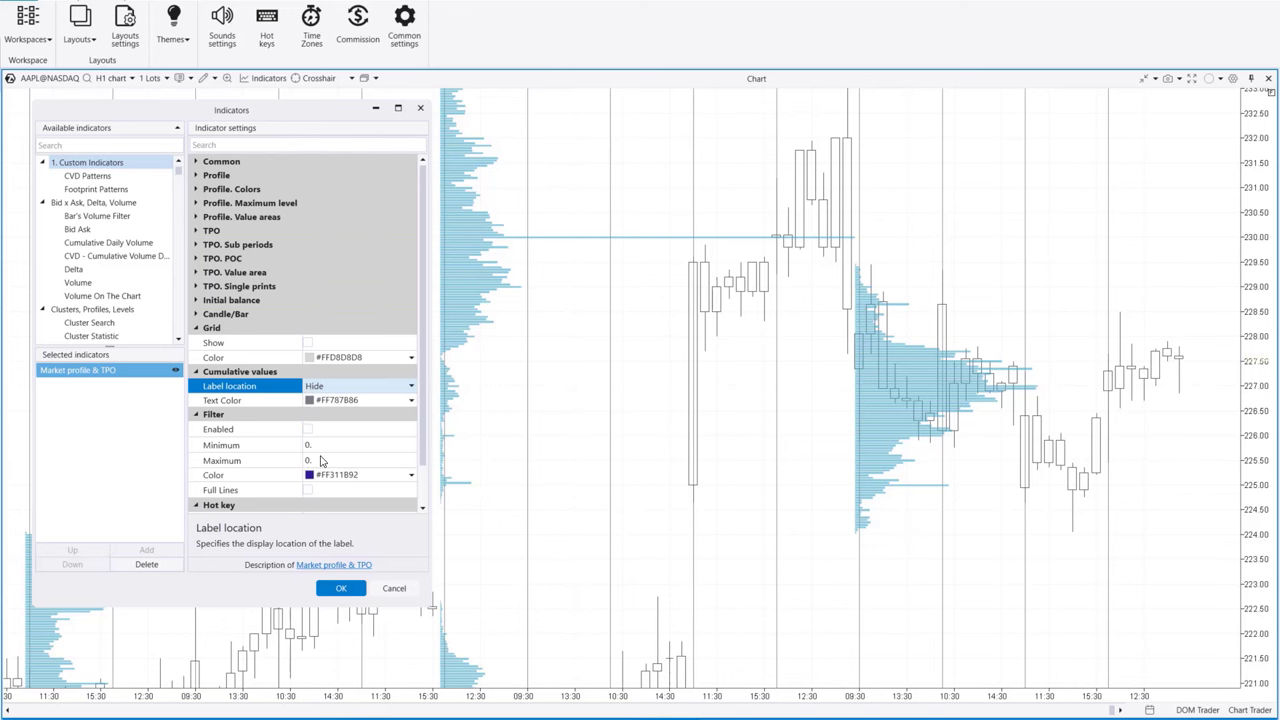
Try a volume filter minimum of 1,111,111, then switch the filter back off
{"action": "left_click", "coordinate": [308, 430]}
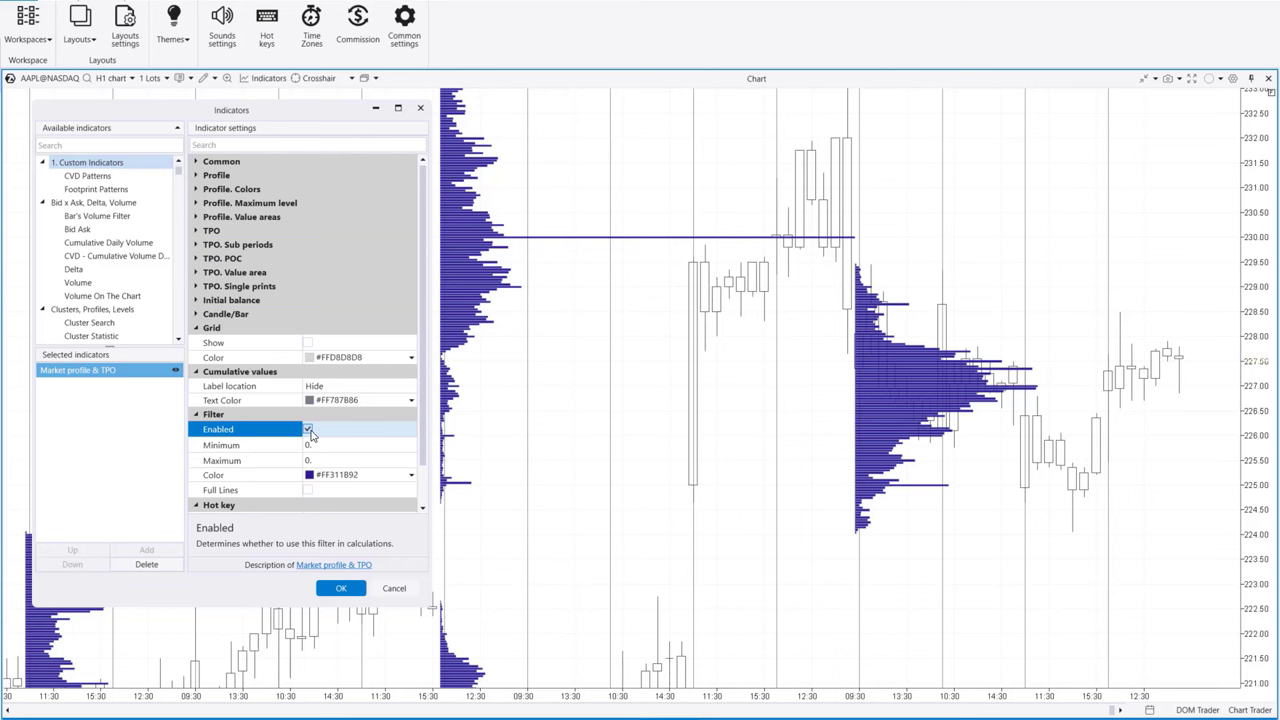
{"action": "left_click", "coordinate": [313, 443]}
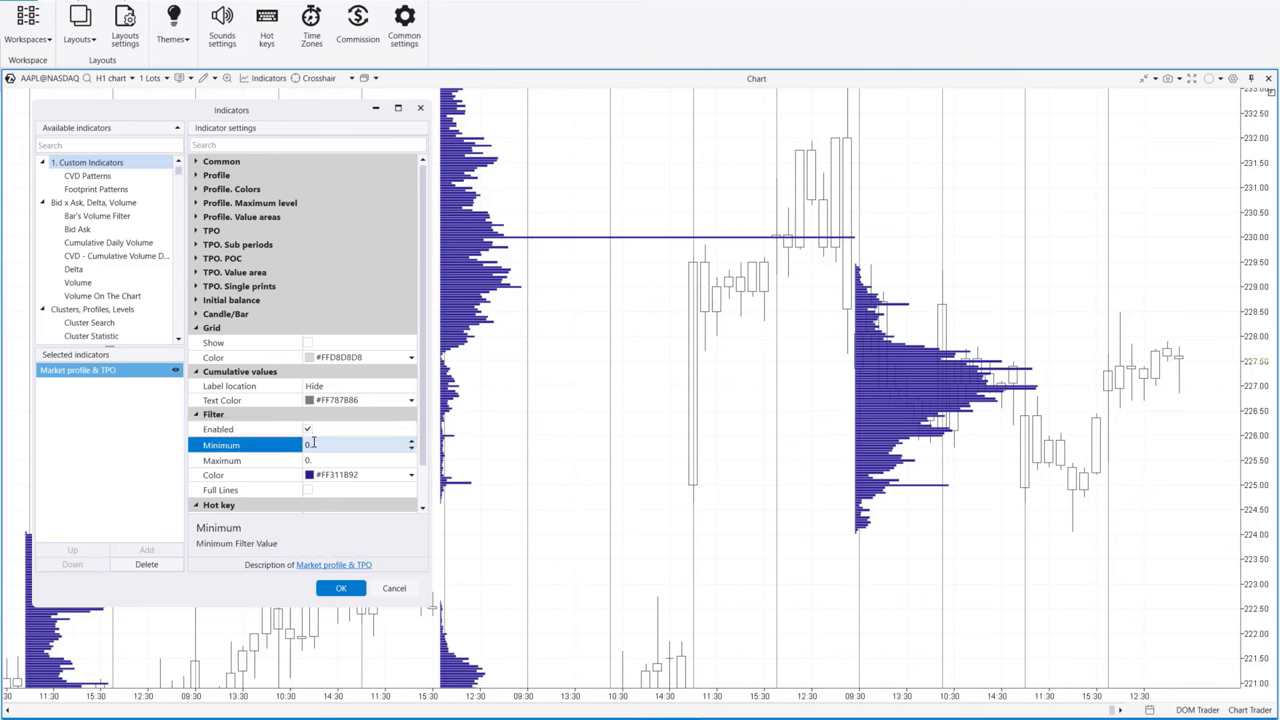
{"action": "type", "text": "1,111,111"}
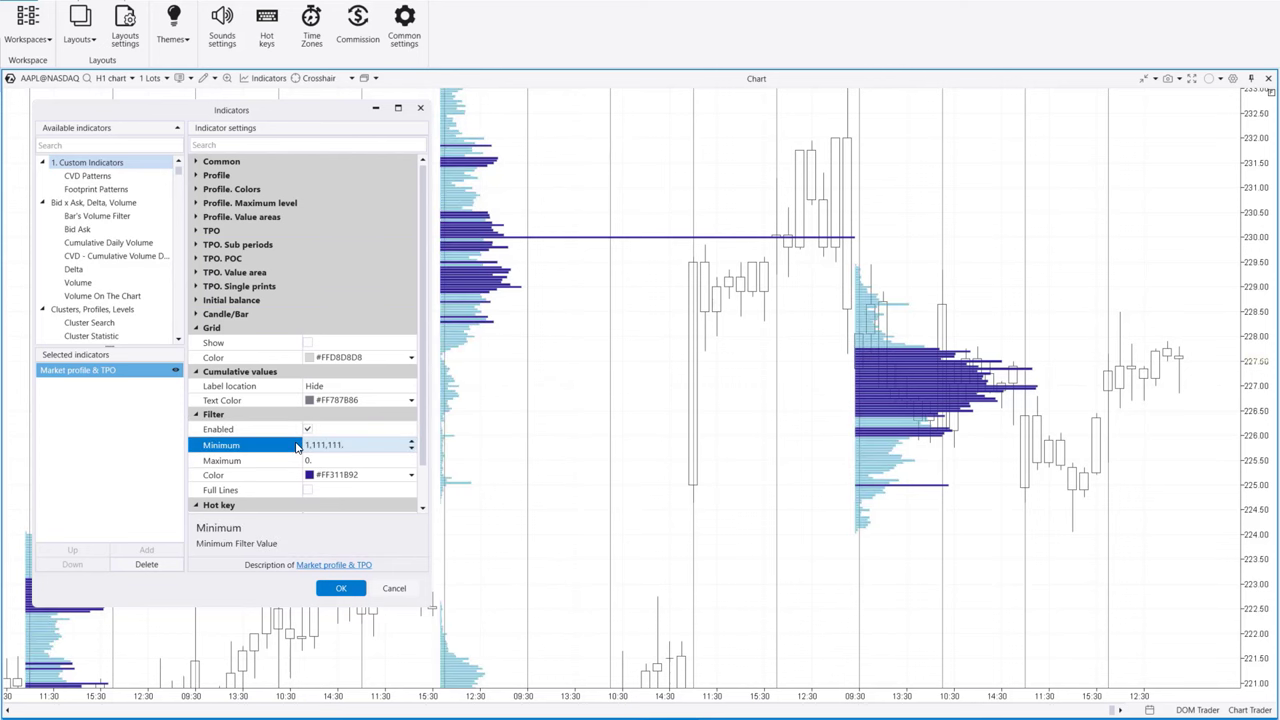
{"action": "left_click", "coordinate": [308, 429]}
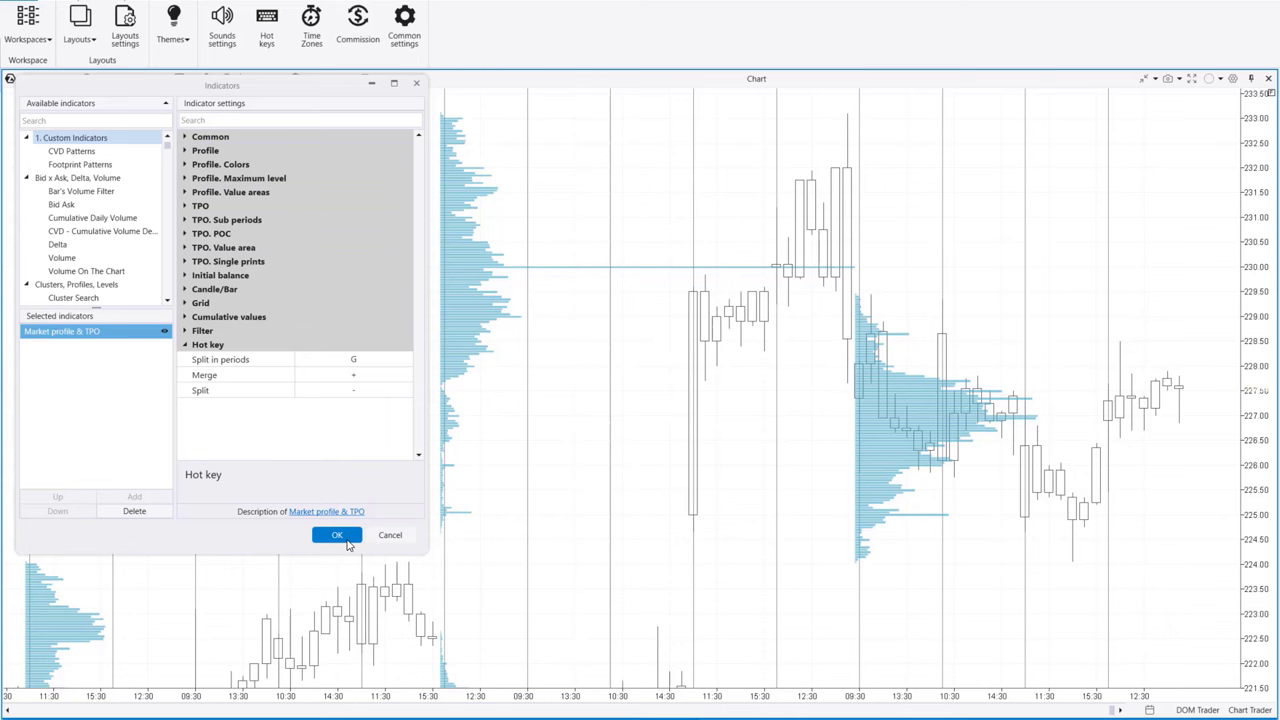
Apply the settings, zoom the AAPL chart out, and stretch the price scale
{"action": "left_click", "coordinate": [337, 536]}
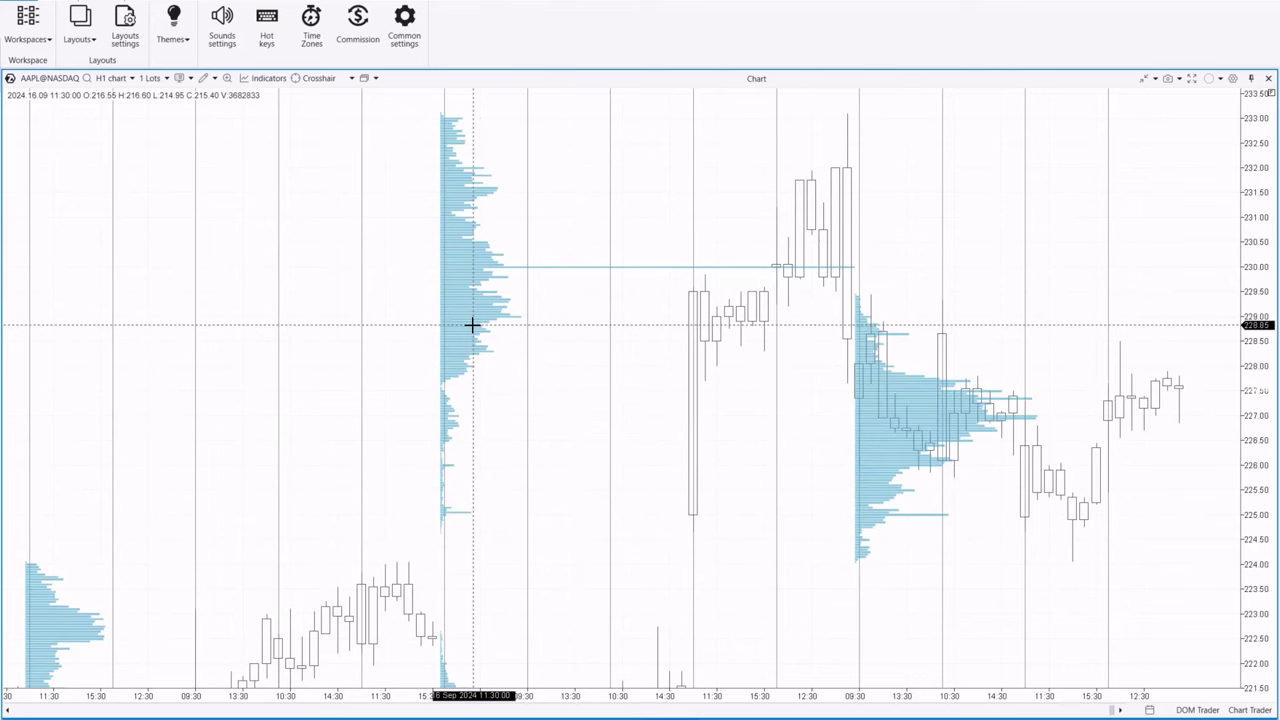
{"action": "scroll", "coordinate": [374, 306], "scroll_direction": "down", "scroll_amount": 5}
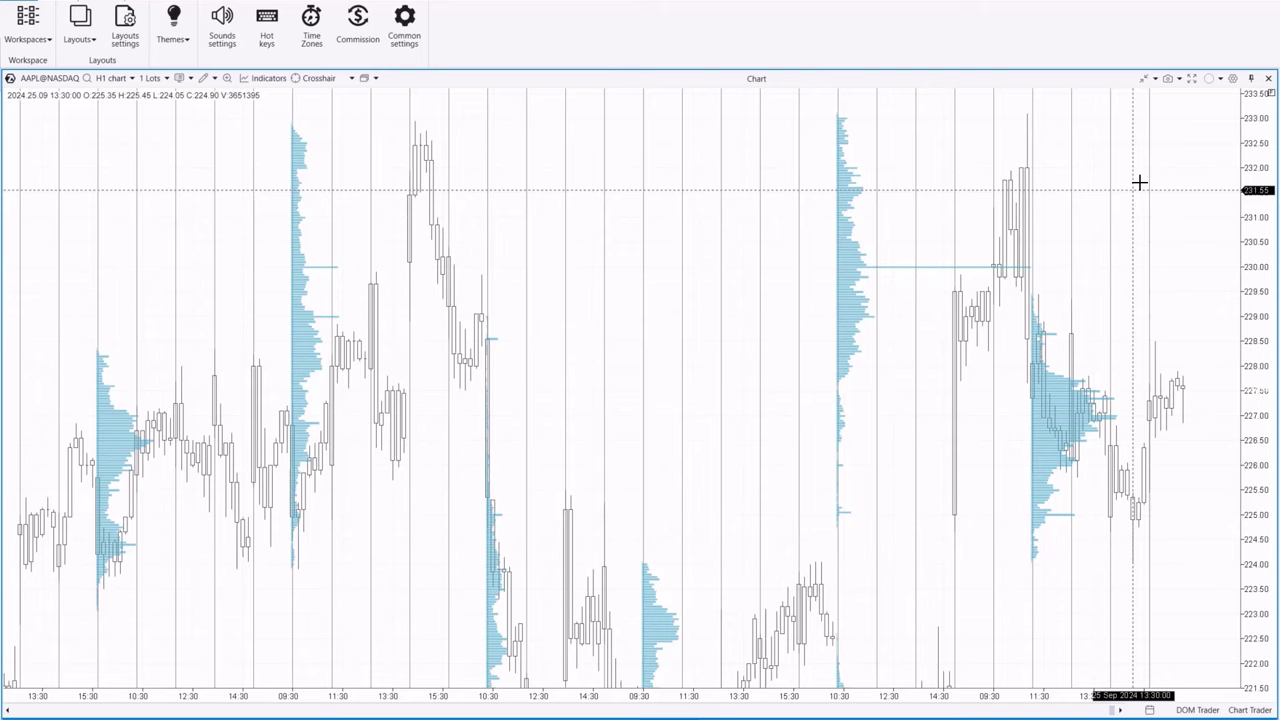
{"action": "left_click_drag", "start_coordinate": [1256, 135], "coordinate": [1257, 514]}
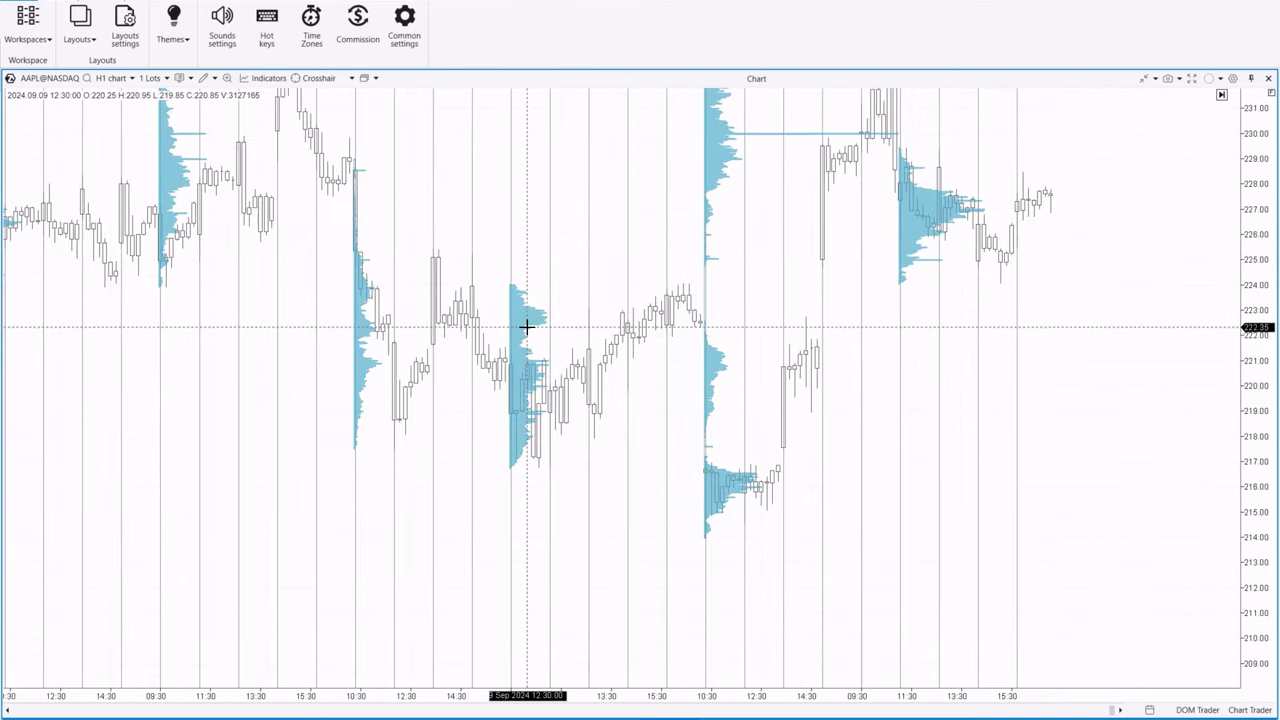
Merge adjacent session profiles, undo the merges, and finish the curve around the middle profile
{"action": "left_click", "coordinate": [511, 328]}
{"action": "left_click_drag", "start_coordinate": [510, 327], "coordinate": [373, 303]}
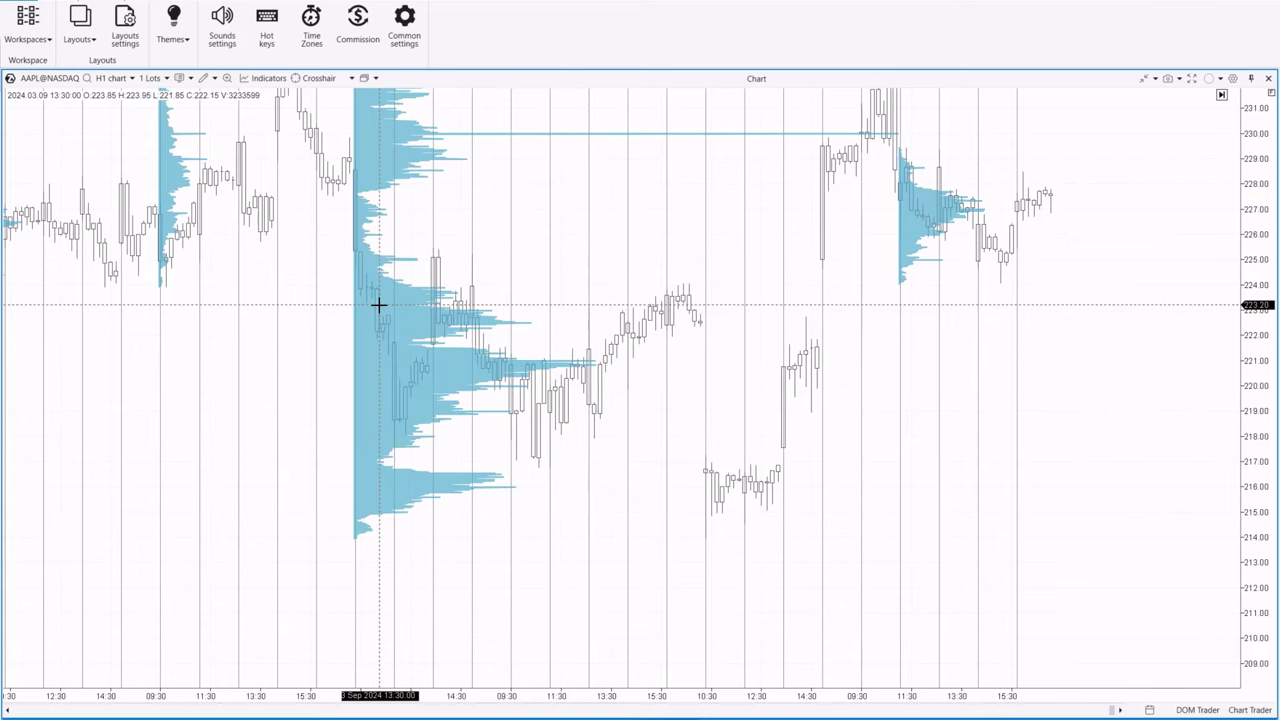
{"action": "left_click", "coordinate": [909, 209]}
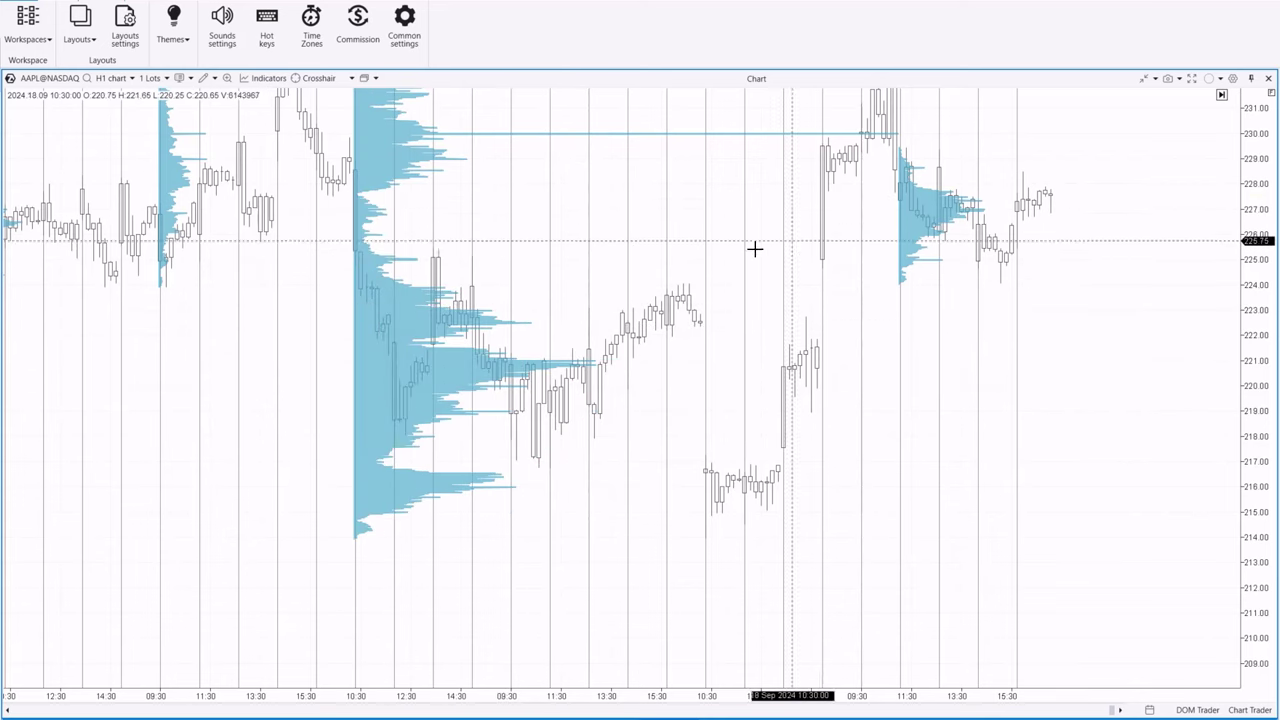
{"action": "key", "text": "ctrl+z"}
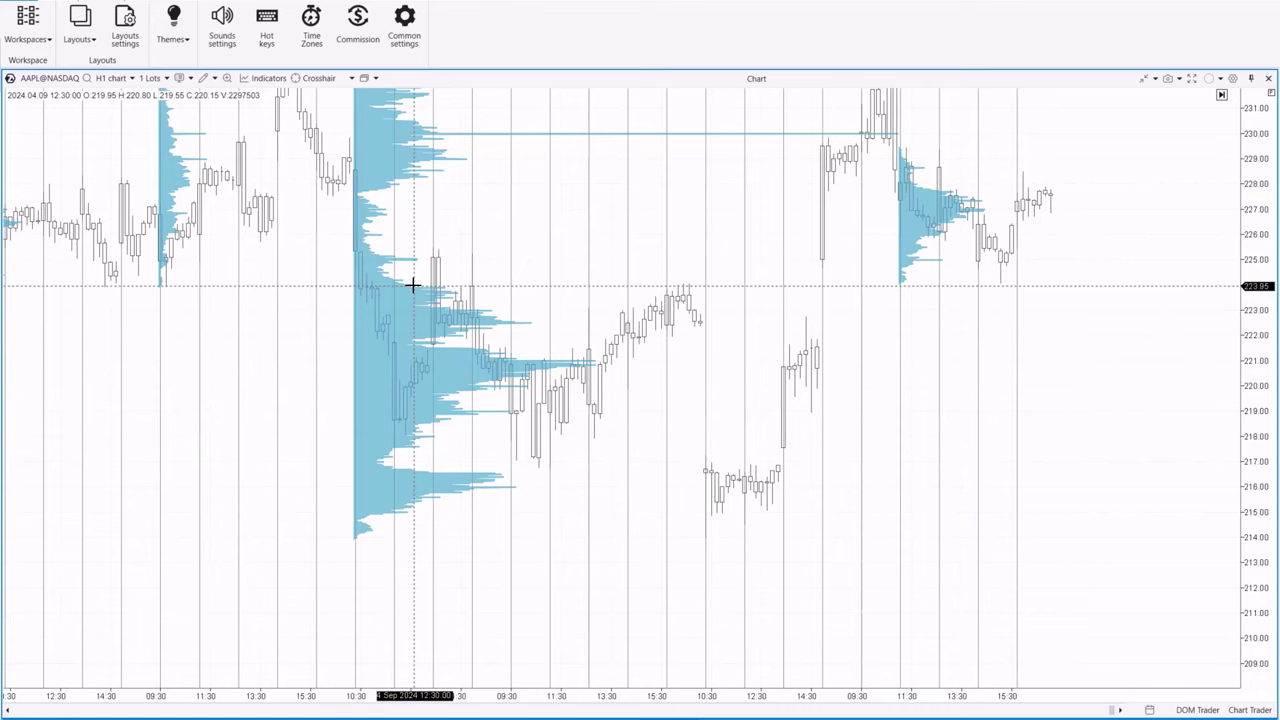
{"action": "key", "text": "ctrl+z"}
{"action": "key", "text": "ctrl+z"}
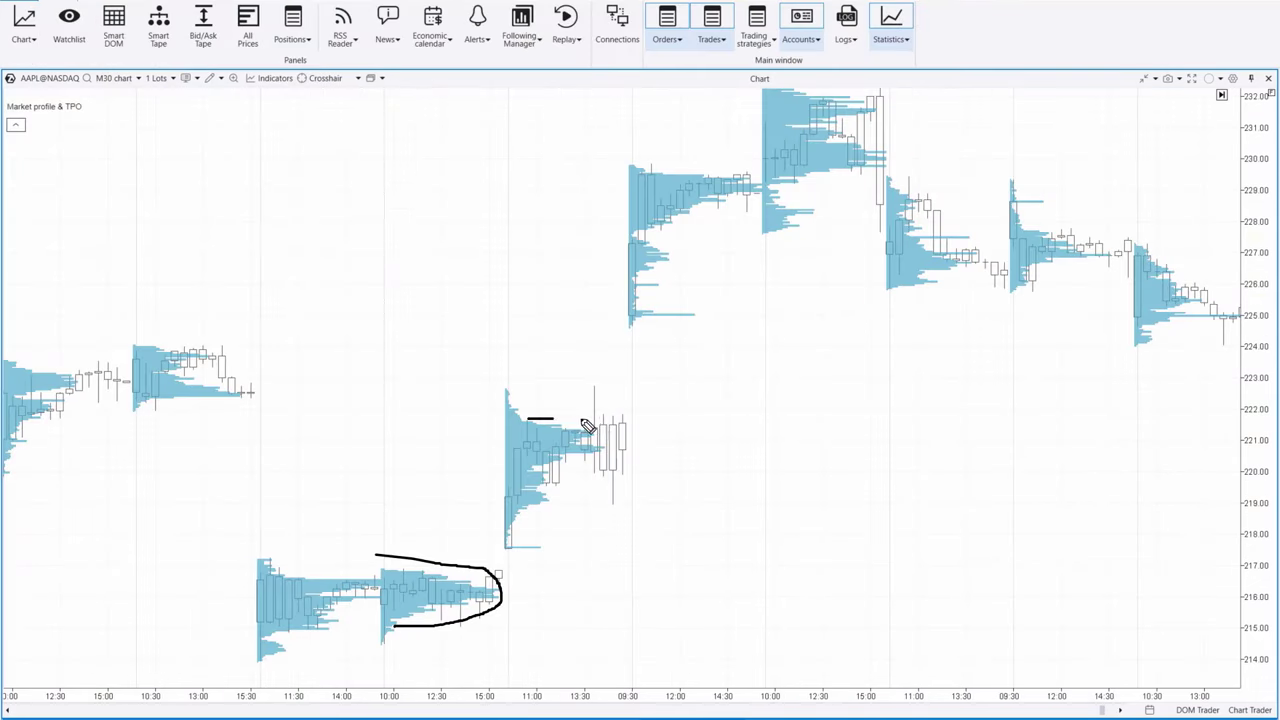
{"action": "mouse_move", "coordinate": [588, 427]}
{"action": "left_mouse_down"}
{"action": "mouse_move", "coordinate": [607, 445]}
{"action": "mouse_move", "coordinate": [572, 466]}
{"action": "mouse_move", "coordinate": [521, 466]}
{"action": "left_mouse_up"}
Outline the upper-middle profile and draw strokes linking lower, middle and upper profiles
{"action": "mouse_move", "coordinate": [652, 219]}
{"action": "left_mouse_down"}
{"action": "mouse_move", "coordinate": [746, 203]}
{"action": "mouse_move", "coordinate": [723, 182]}
{"action": "mouse_move", "coordinate": [629, 172]}
{"action": "left_mouse_up"}
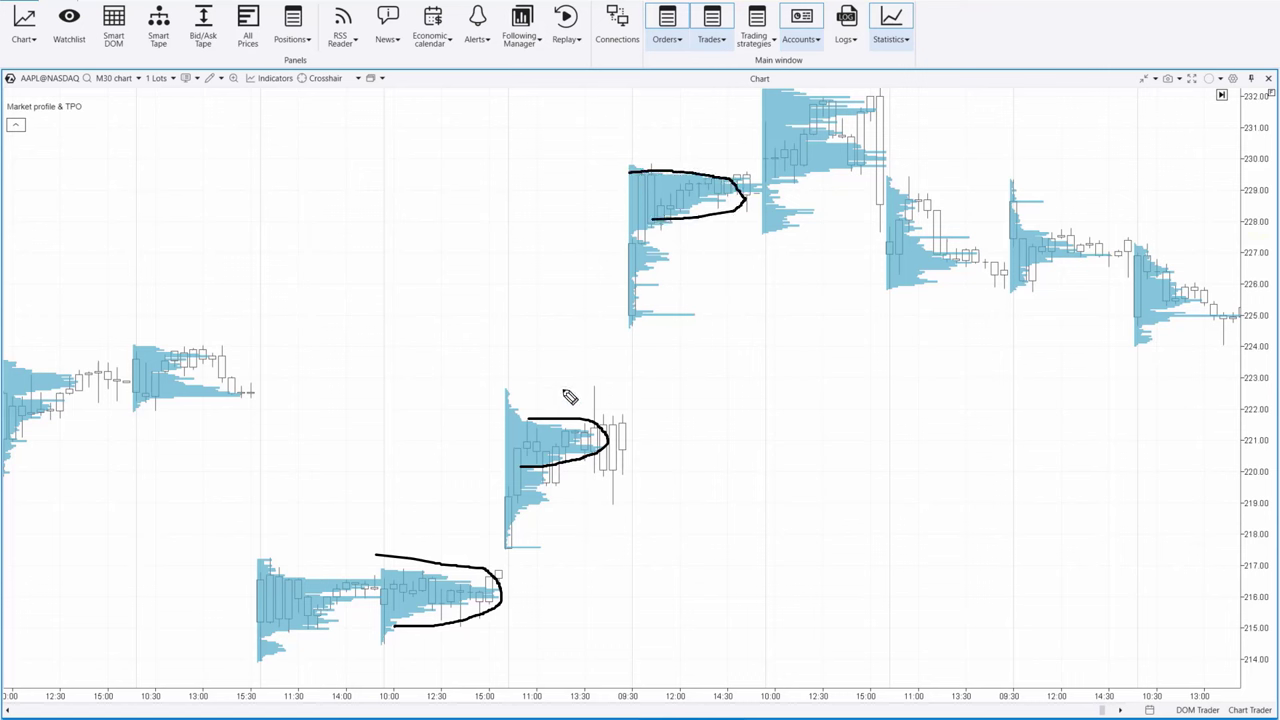
{"action": "left_click_drag", "start_coordinate": [501, 563], "coordinate": [528, 492]}
{"action": "left_click_drag", "start_coordinate": [626, 331], "coordinate": [644, 250]}
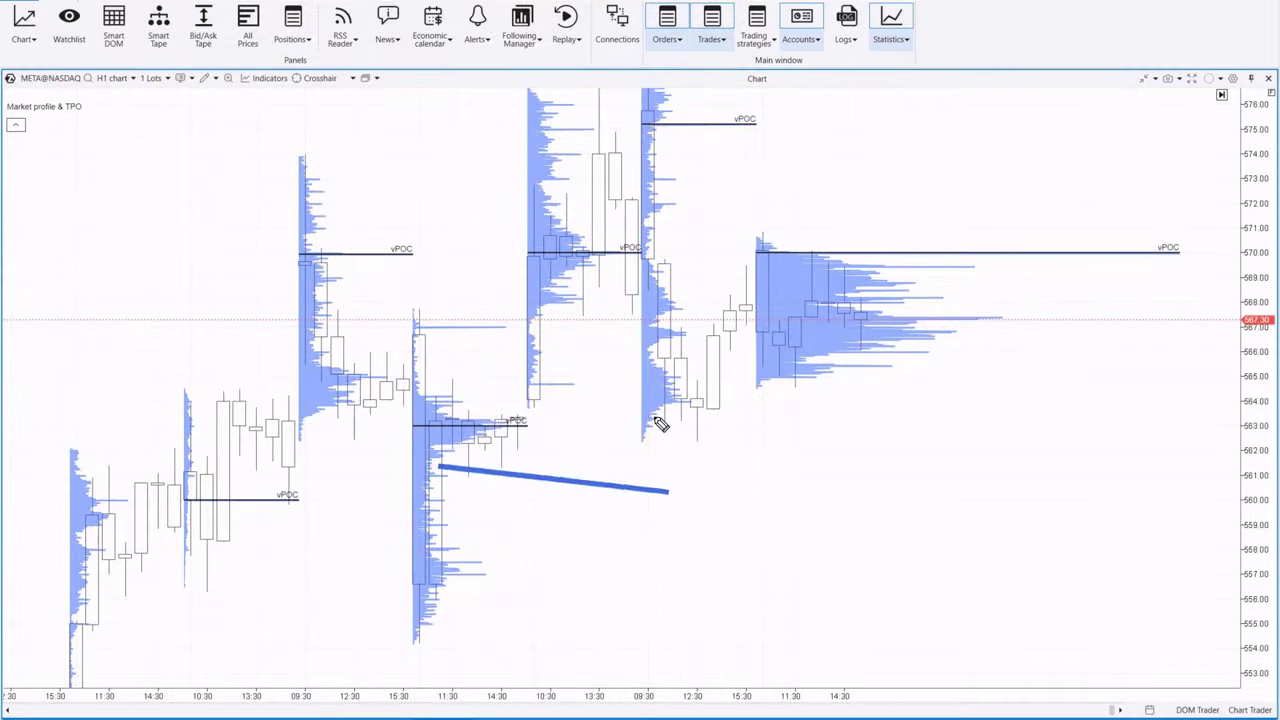
Draw check-mark strokes at support bounces on META and crude oil, including the 70.40 level
{"action": "mouse_move", "coordinate": [652, 415]}
{"action": "left_mouse_down"}
{"action": "mouse_move", "coordinate": [688, 451]}
{"action": "mouse_move", "coordinate": [742, 408]}
{"action": "left_mouse_up"}
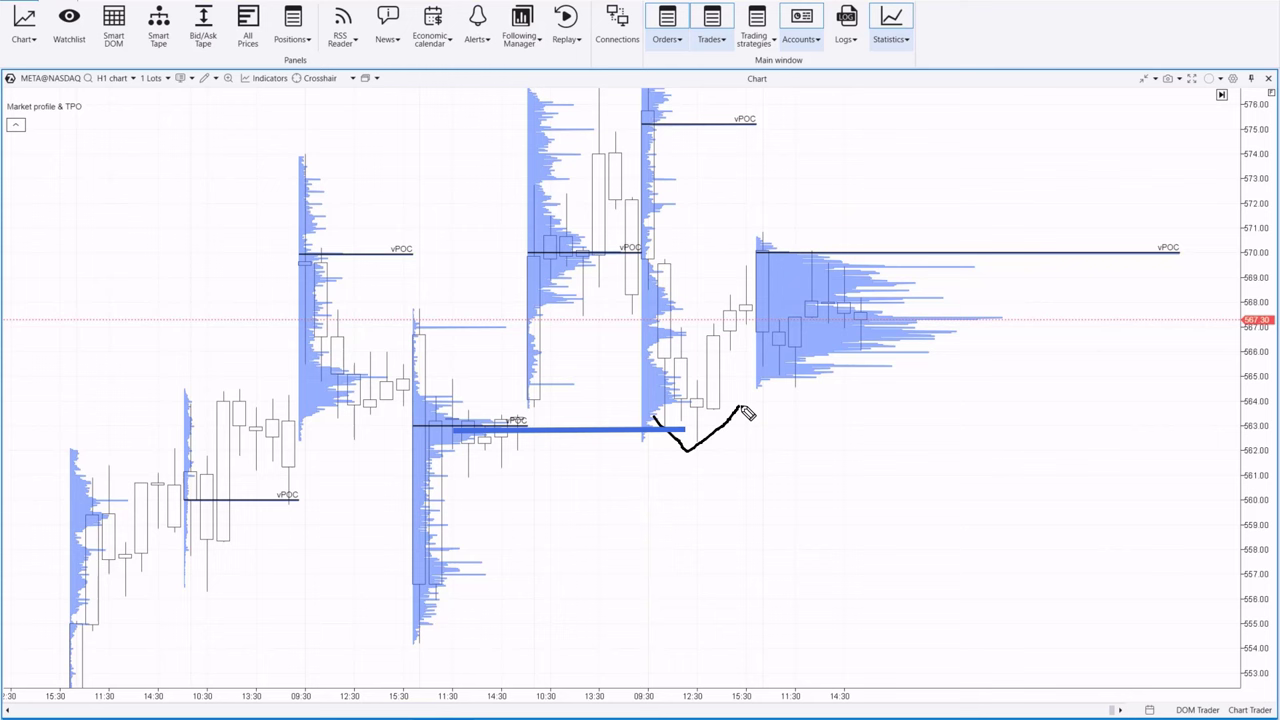
{"action": "mouse_move", "coordinate": [738, 286]}
{"action": "left_mouse_down"}
{"action": "mouse_move", "coordinate": [768, 255]}
{"action": "mouse_move", "coordinate": [793, 282]}
{"action": "mouse_move", "coordinate": [825, 261]}
{"action": "mouse_move", "coordinate": [838, 276]}
{"action": "left_mouse_up"}
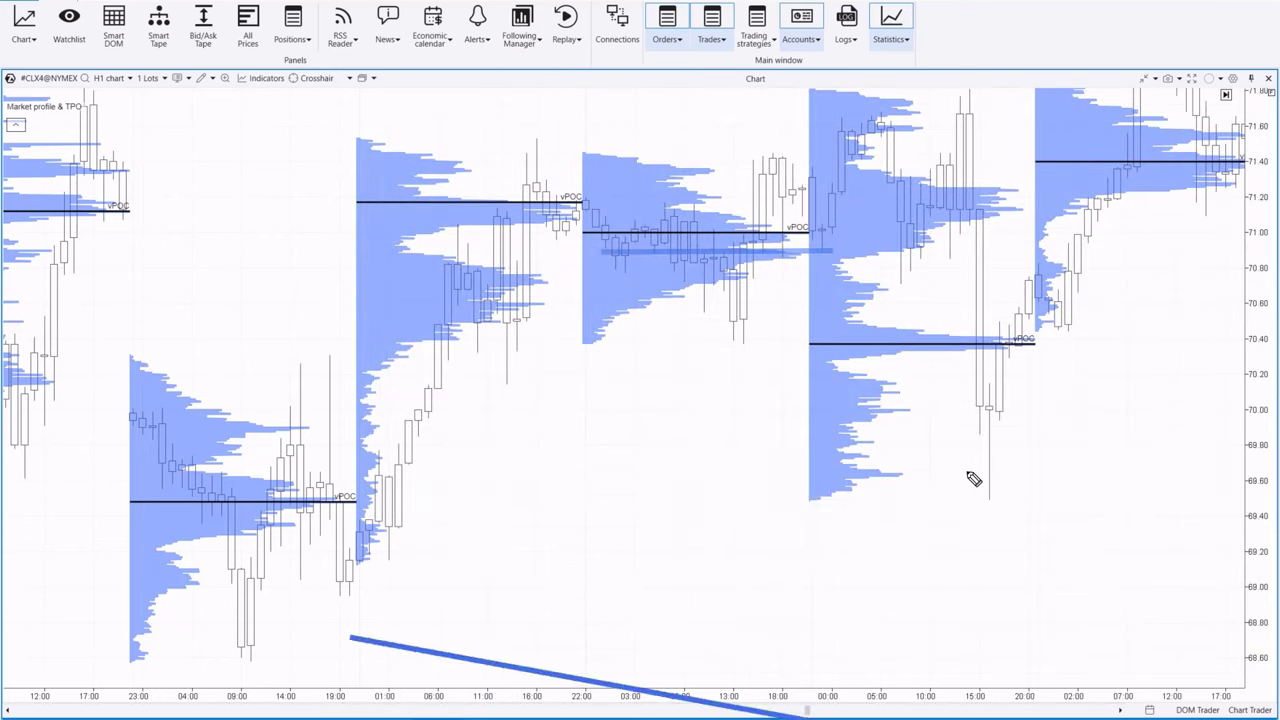
{"action": "mouse_move", "coordinate": [965, 470]}
{"action": "left_mouse_down"}
{"action": "mouse_move", "coordinate": [996, 497]}
{"action": "mouse_move", "coordinate": [1038, 472]}
{"action": "left_mouse_up"}
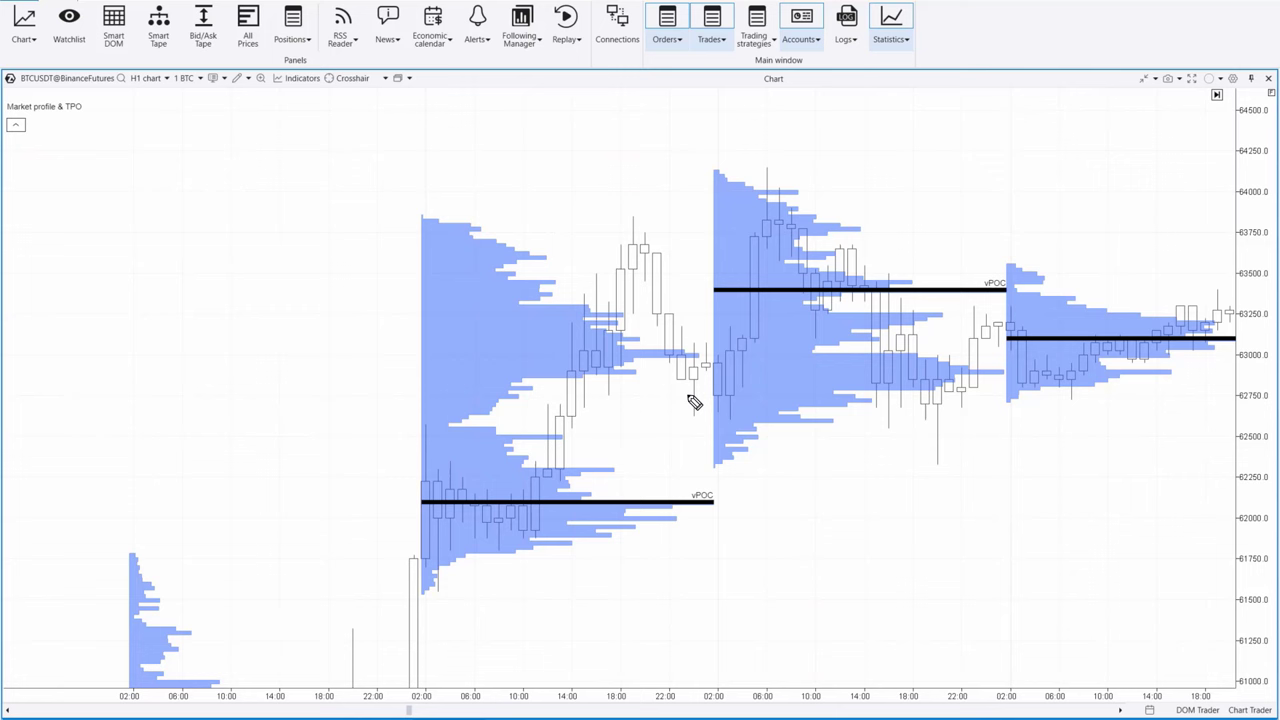
{"action": "mouse_move", "coordinate": [692, 394]}
{"action": "left_mouse_down"}
{"action": "mouse_move", "coordinate": [714, 423]}
{"action": "mouse_move", "coordinate": [747, 400]}
{"action": "left_mouse_up"}
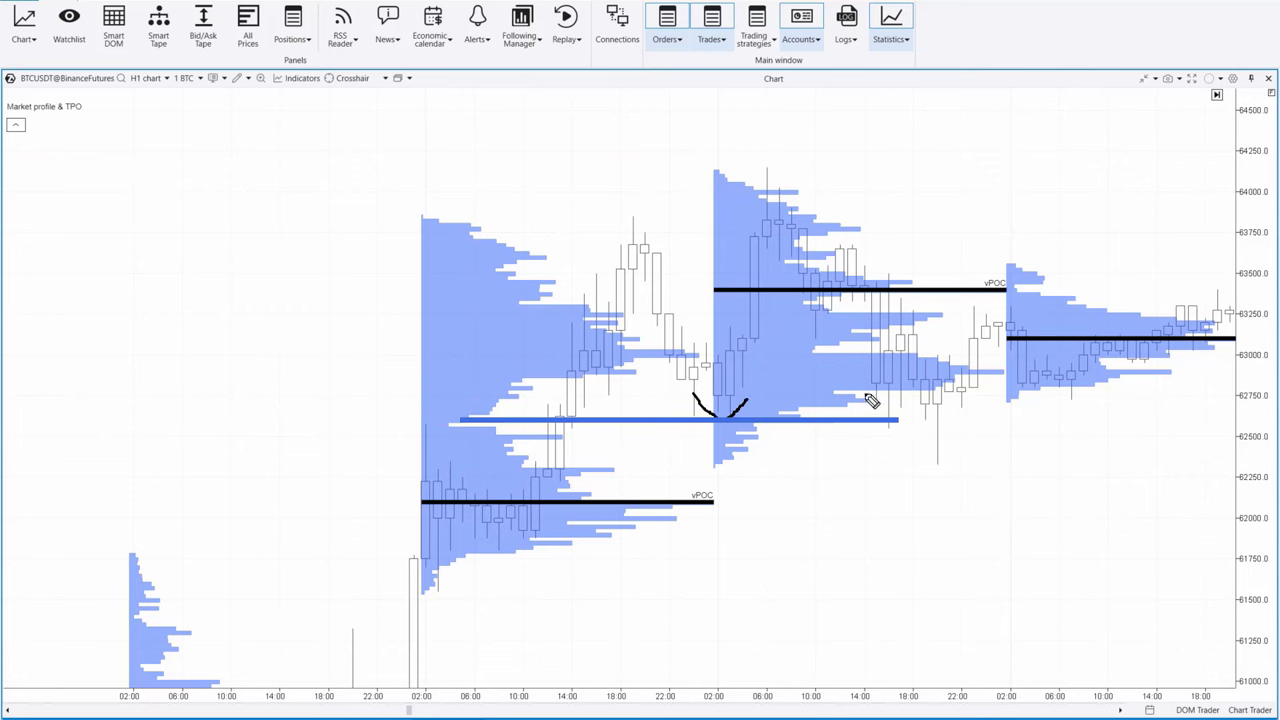
{"action": "mouse_move", "coordinate": [865, 396]}
{"action": "left_mouse_down"}
{"action": "mouse_move", "coordinate": [891, 425]}
{"action": "mouse_move", "coordinate": [920, 404]}
{"action": "left_mouse_up"}
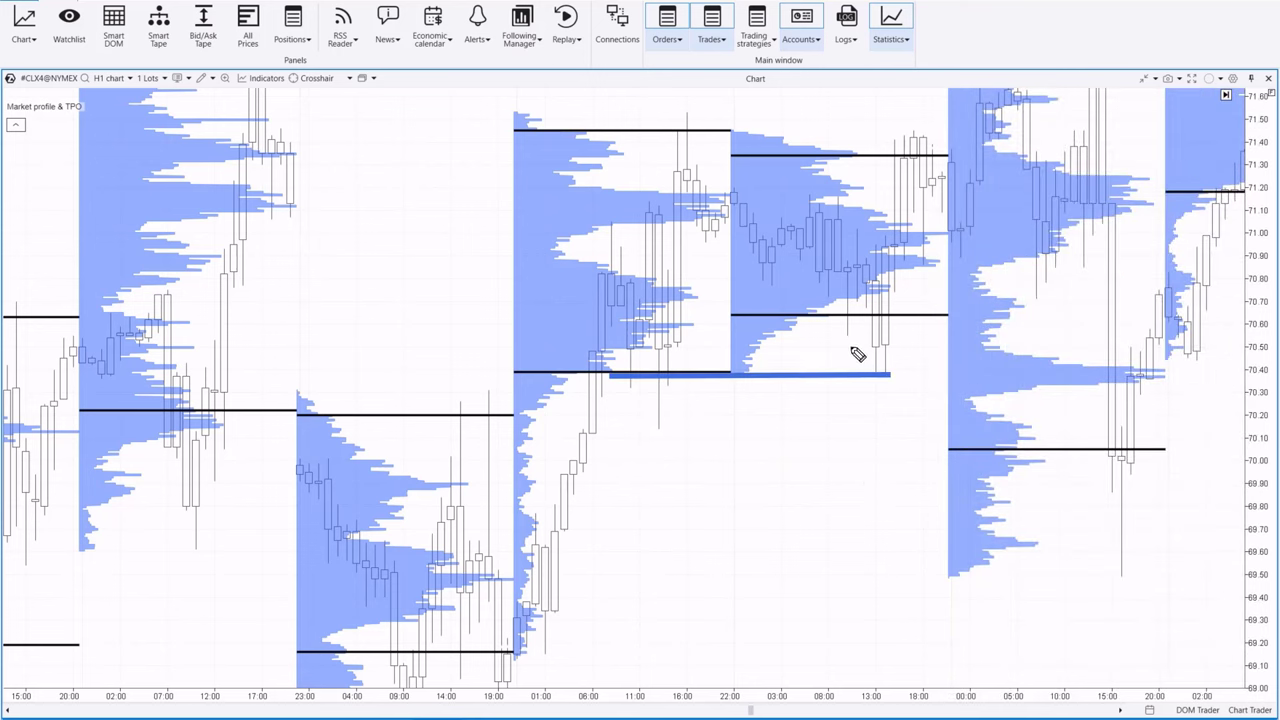
{"action": "mouse_move", "coordinate": [851, 347]}
{"action": "left_mouse_down"}
{"action": "mouse_move", "coordinate": [882, 376]}
{"action": "mouse_move", "coordinate": [912, 340]}
{"action": "left_mouse_up"}
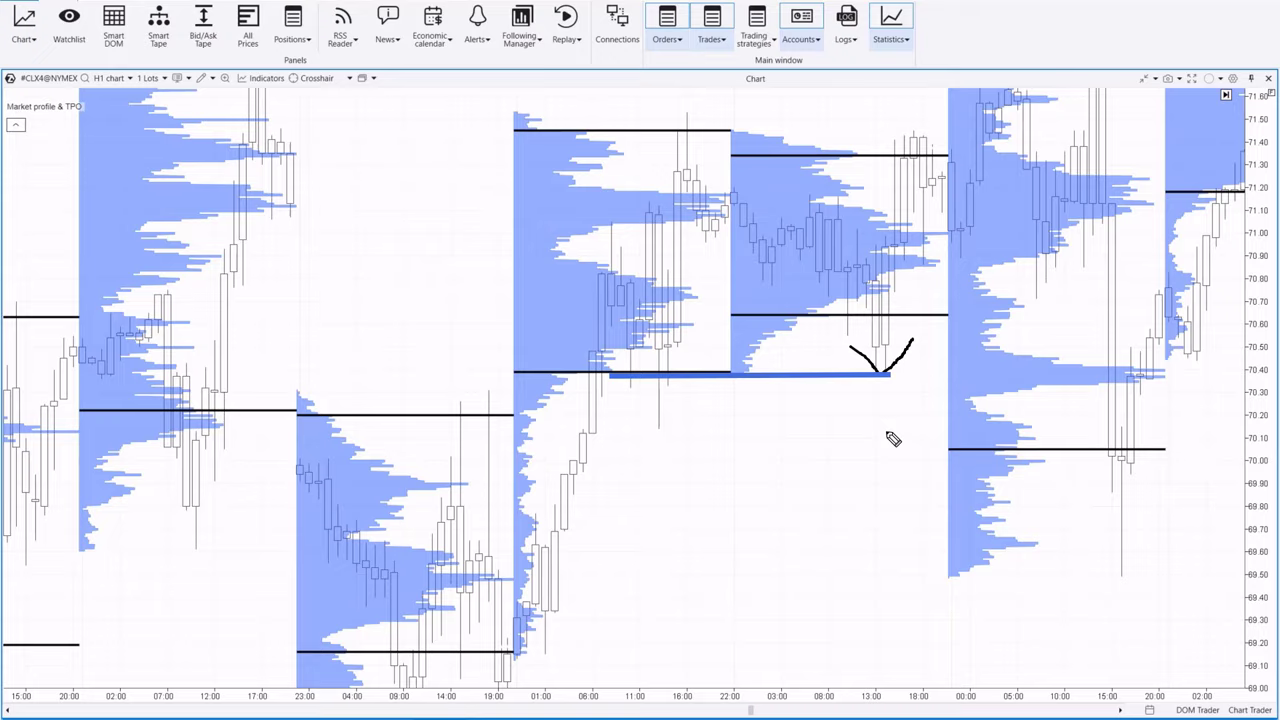